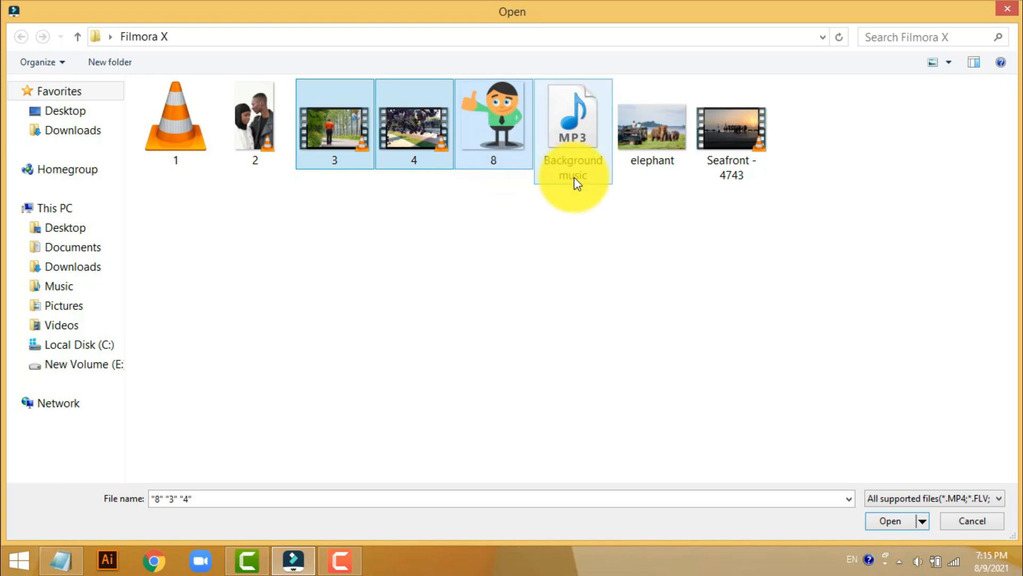
- Import the files 3, 4, 8, Background music and Seafront - 4743 into the project media
{"action": "left_click", "coordinate": [734, 152], "text": "ctrl"}
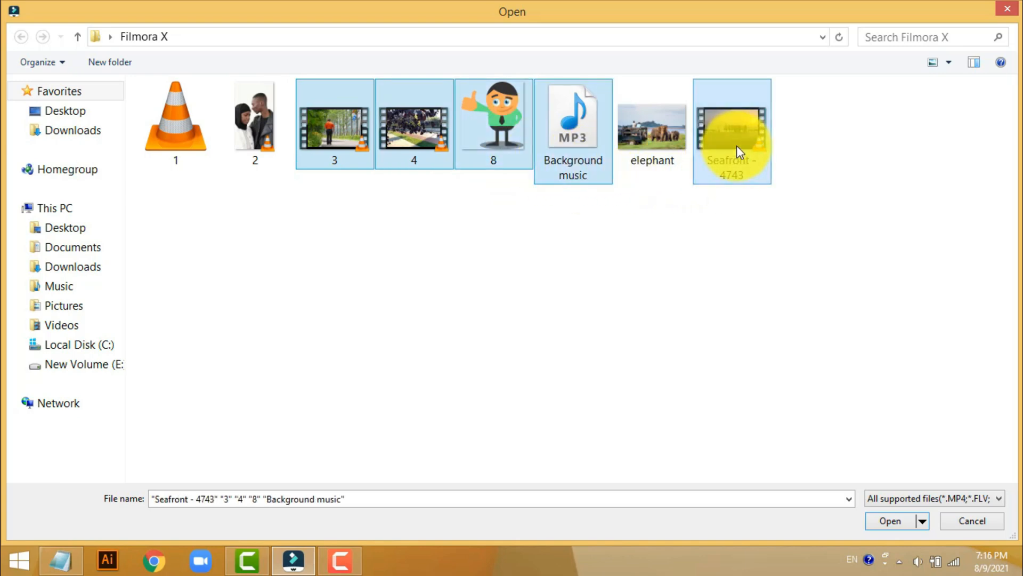
{"action": "left_click", "coordinate": [887, 521]}
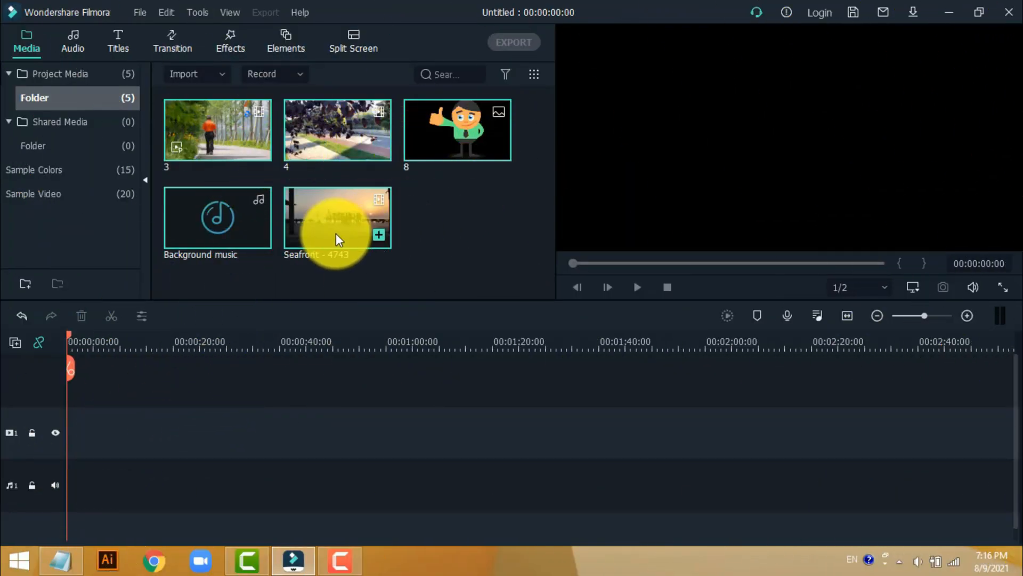
{"action": "left_click", "coordinate": [481, 203]}
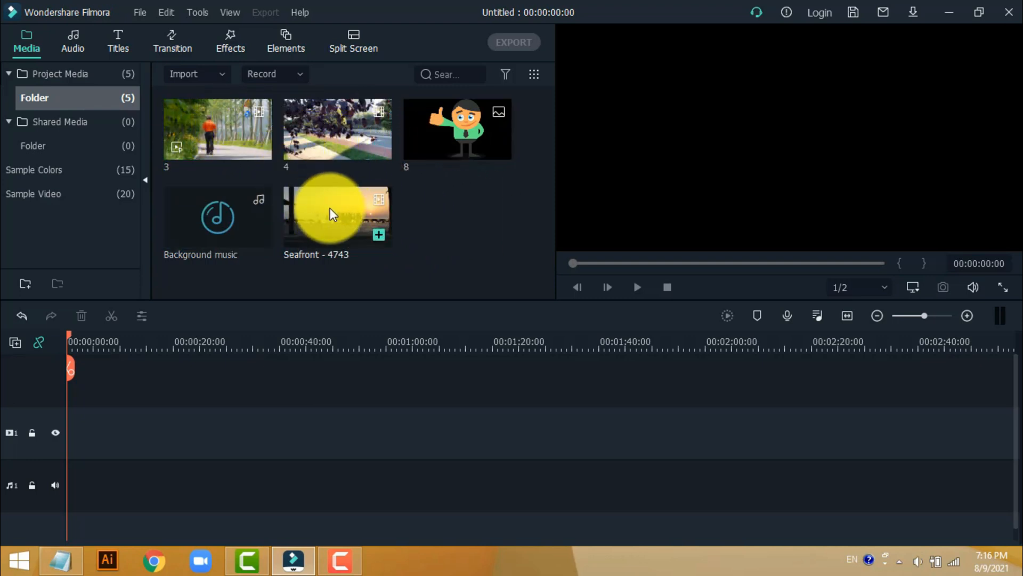
- Place the clips Seafront - 4743, 4 and 3 one after another on the first video track, starting at 00:00:00:00
{"action": "left_click_drag", "start_coordinate": [330, 208], "coordinate": [55, 440]}
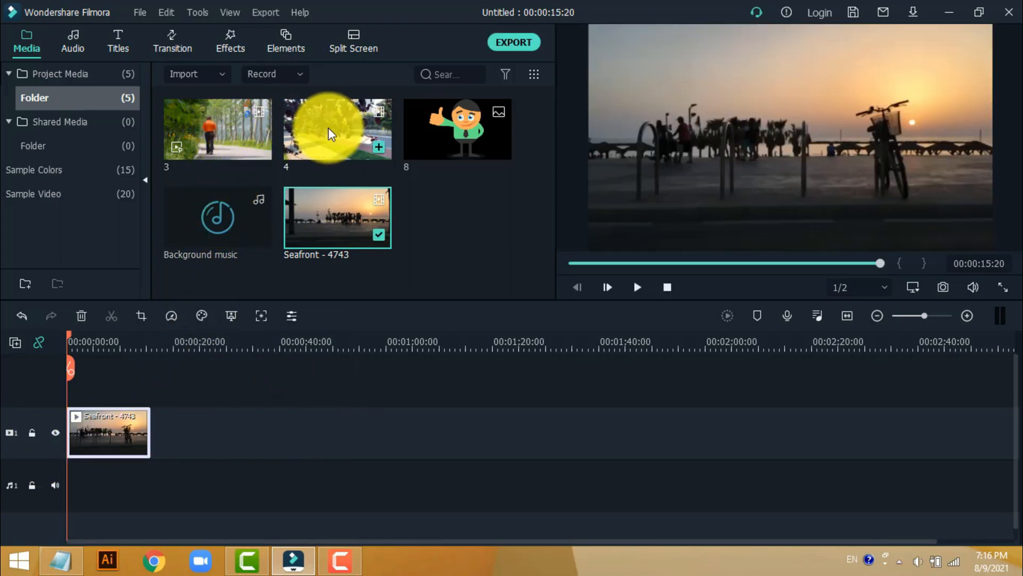
{"action": "left_click_drag", "start_coordinate": [333, 127], "coordinate": [151, 446]}
{"action": "left_click_drag", "start_coordinate": [216, 139], "coordinate": [207, 439]}
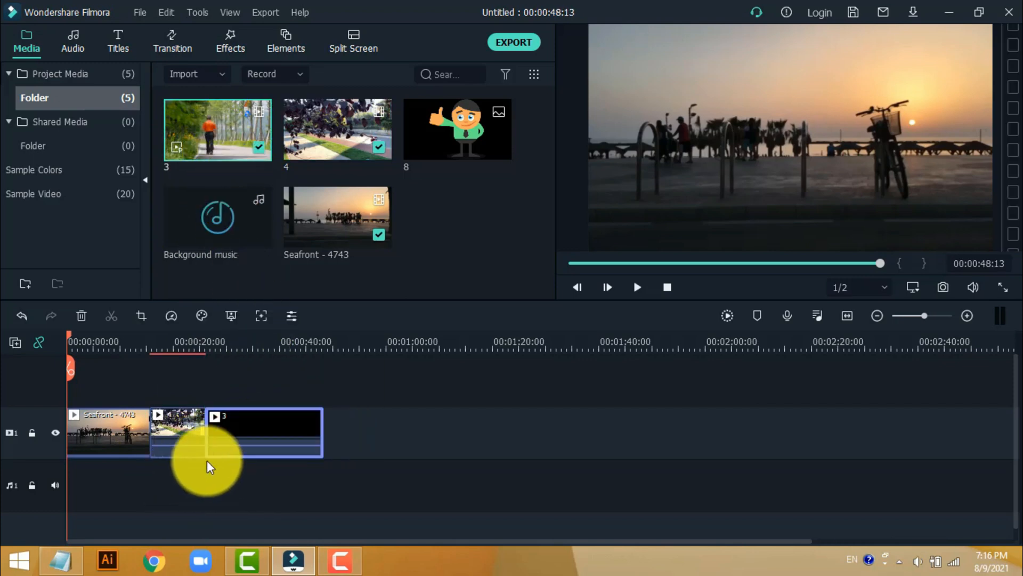
{"action": "left_click", "coordinate": [380, 424]}
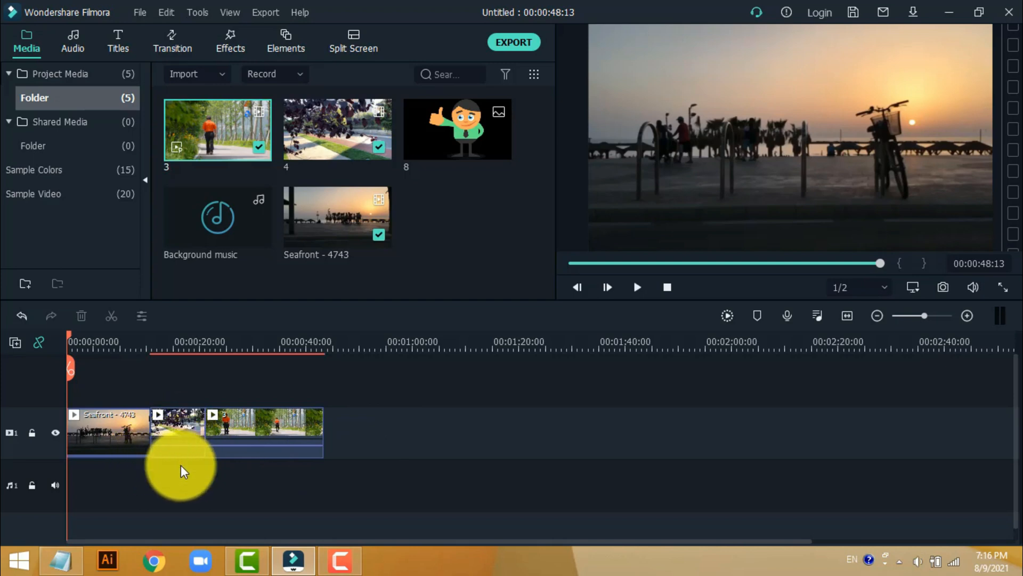
{"action": "left_click", "coordinate": [242, 439]}
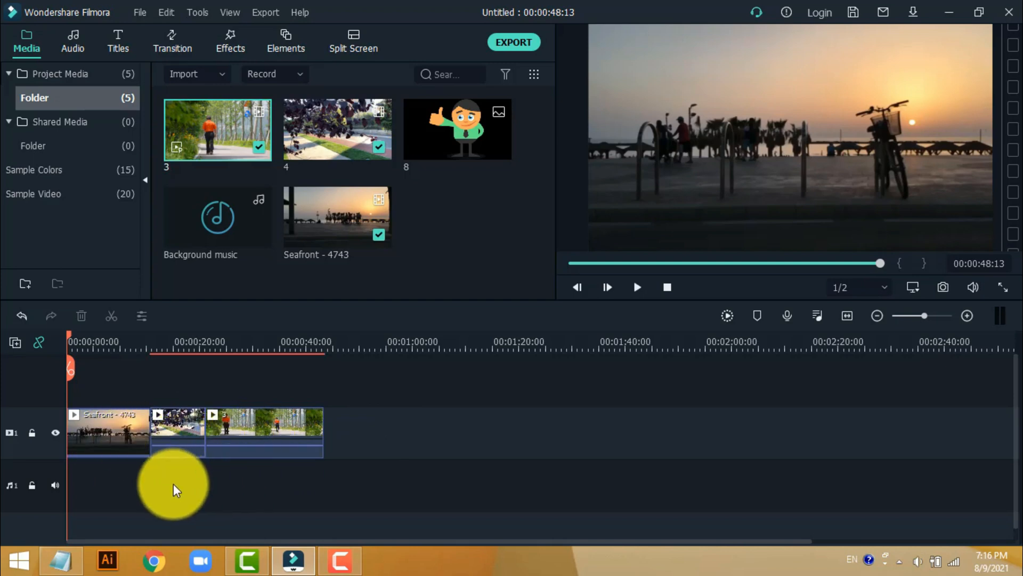
- Detach the audio from clip 4 on the timeline and delete the detached audio
{"action": "left_click", "coordinate": [173, 434]}
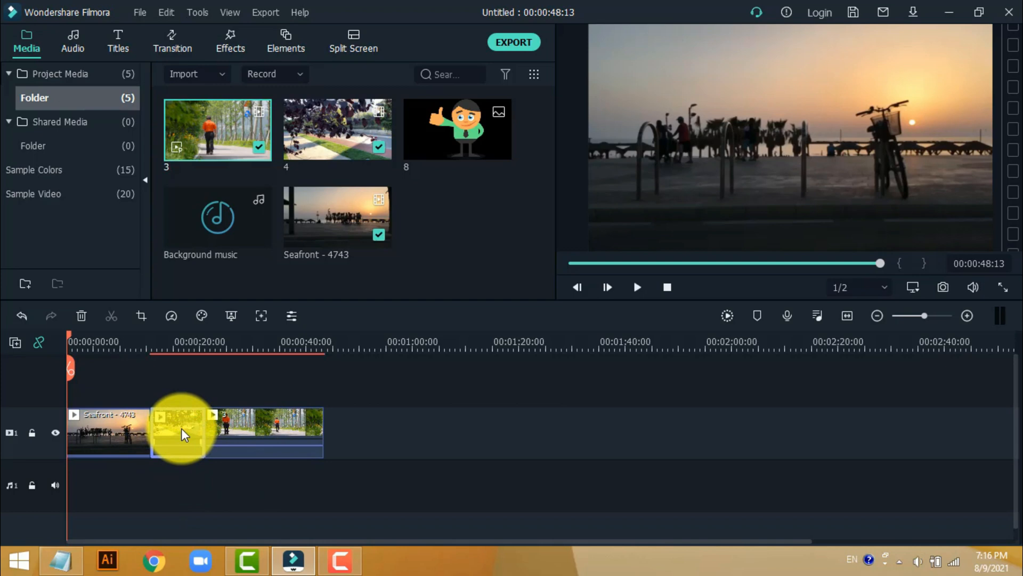
{"action": "right_click", "coordinate": [181, 428]}
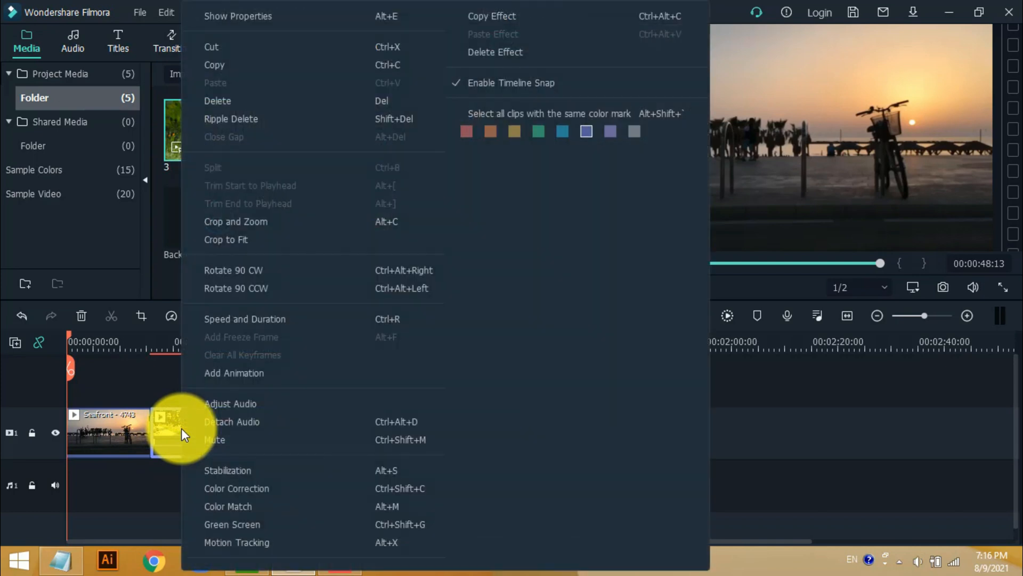
{"action": "left_click", "coordinate": [251, 421]}
{"action": "left_click", "coordinate": [242, 495]}
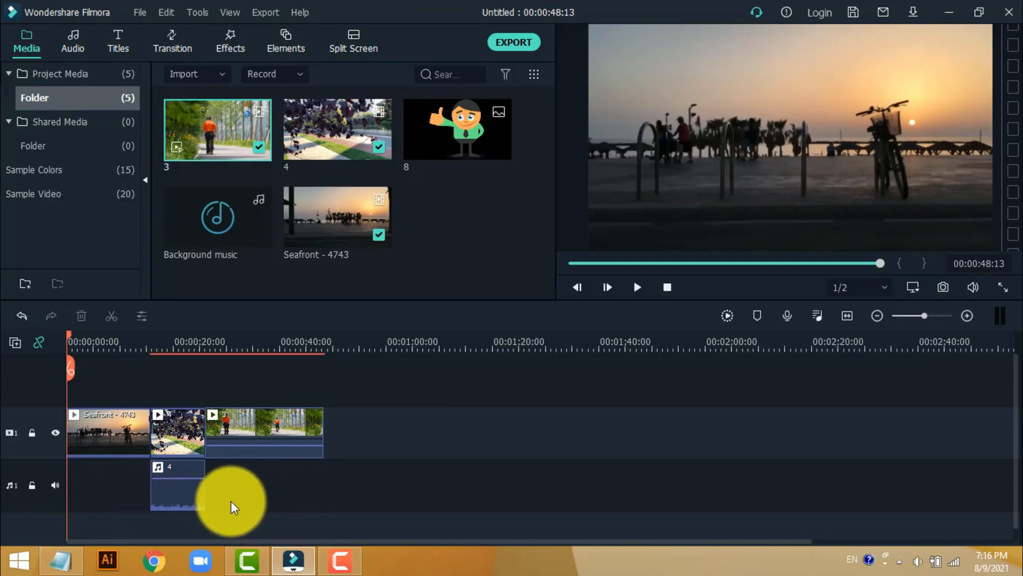
{"action": "left_click", "coordinate": [190, 490]}
{"action": "key", "text": "Delete"}
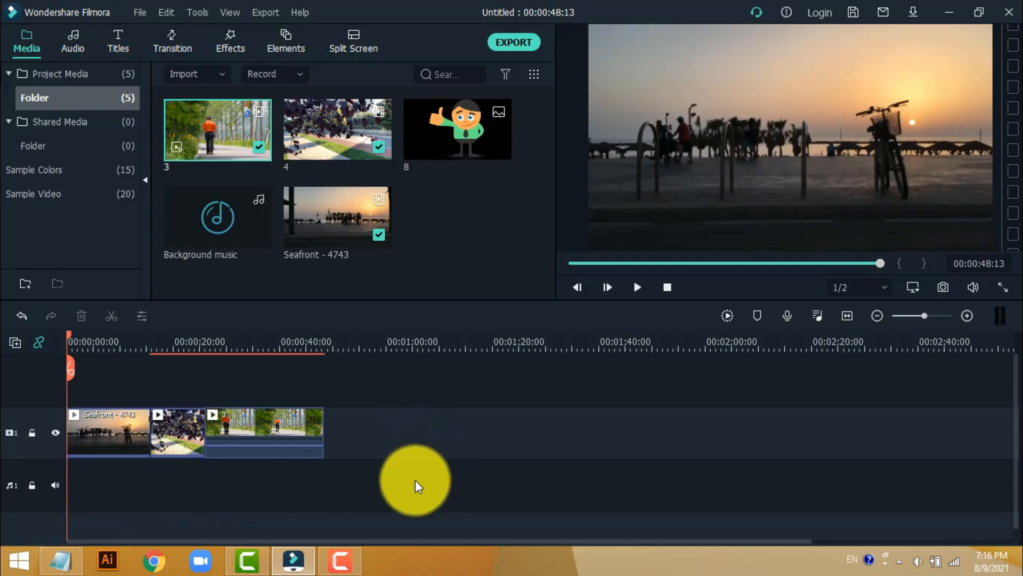
- Split the Seafront - 4743 clip at 00:00:08:00 and clip 3 at 00:00:36:04
{"action": "left_click_drag", "start_coordinate": [69, 337], "coordinate": [109, 405]}
{"action": "left_click", "coordinate": [108, 368]}
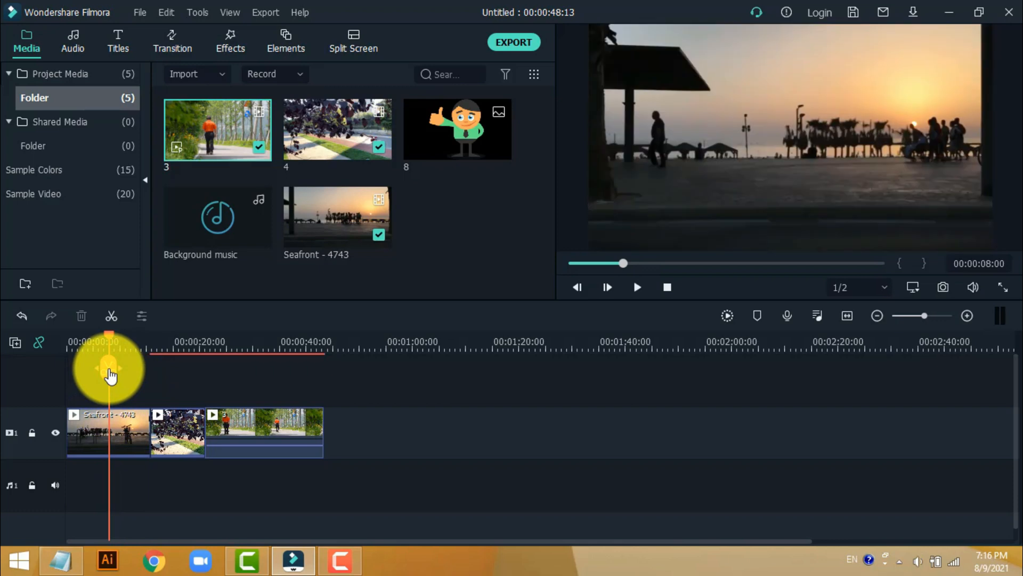
{"action": "left_click", "coordinate": [138, 419]}
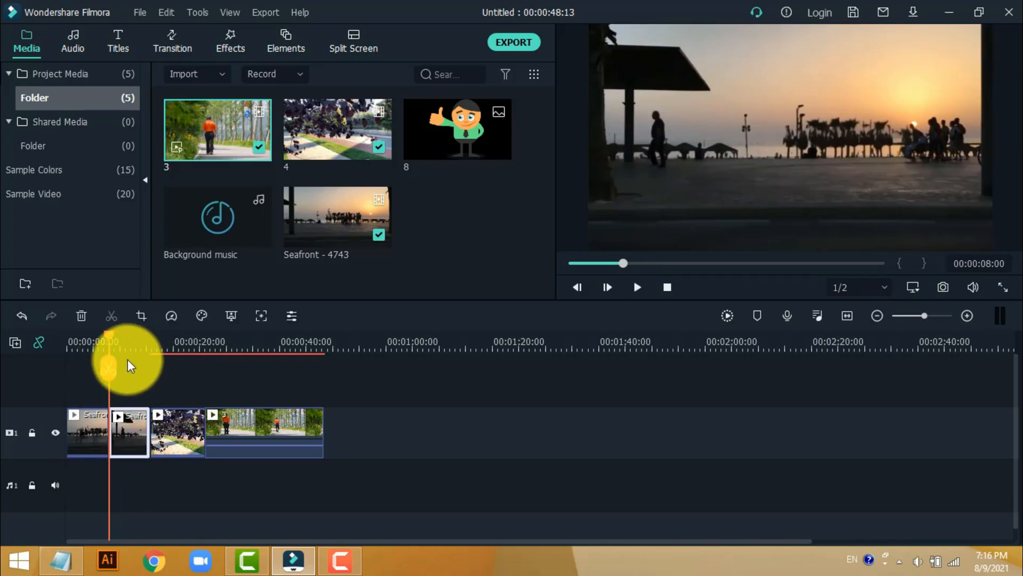
{"action": "left_click_drag", "start_coordinate": [110, 337], "coordinate": [260, 383]}
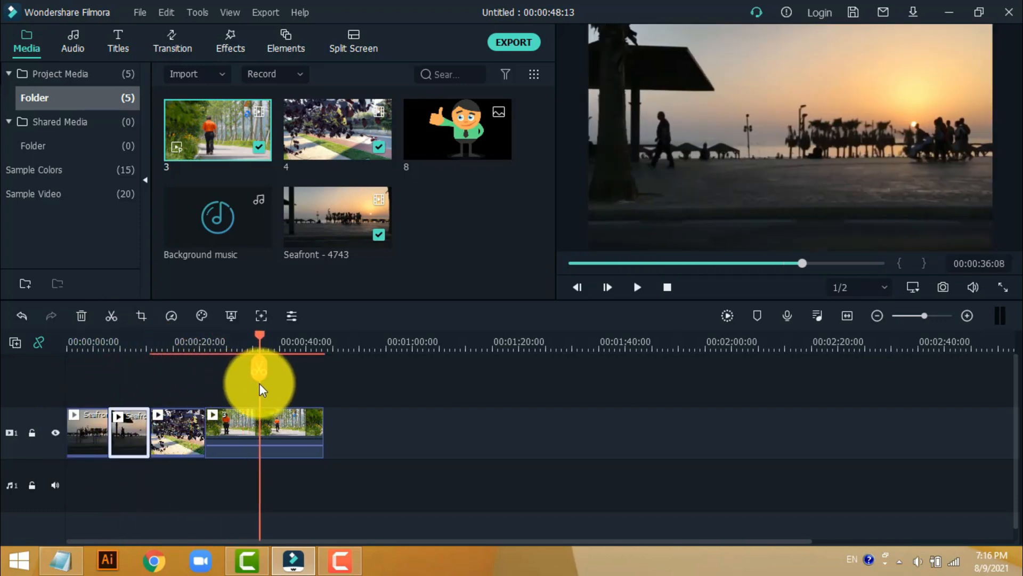
{"action": "left_click", "coordinate": [258, 368]}
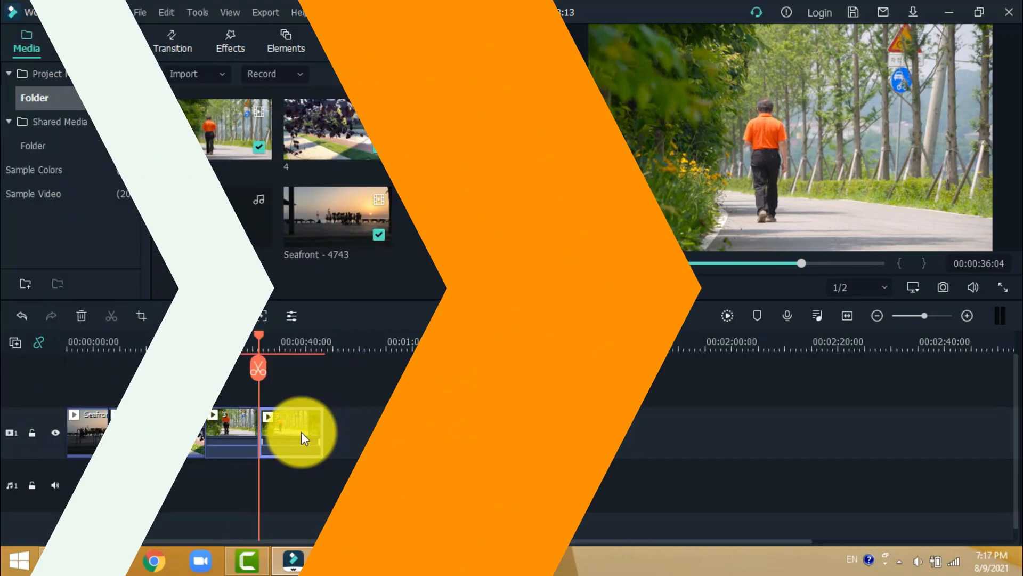
- Download the Title 32 template from the included titles and mark it as a favorite
{"action": "left_click", "coordinate": [118, 40]}
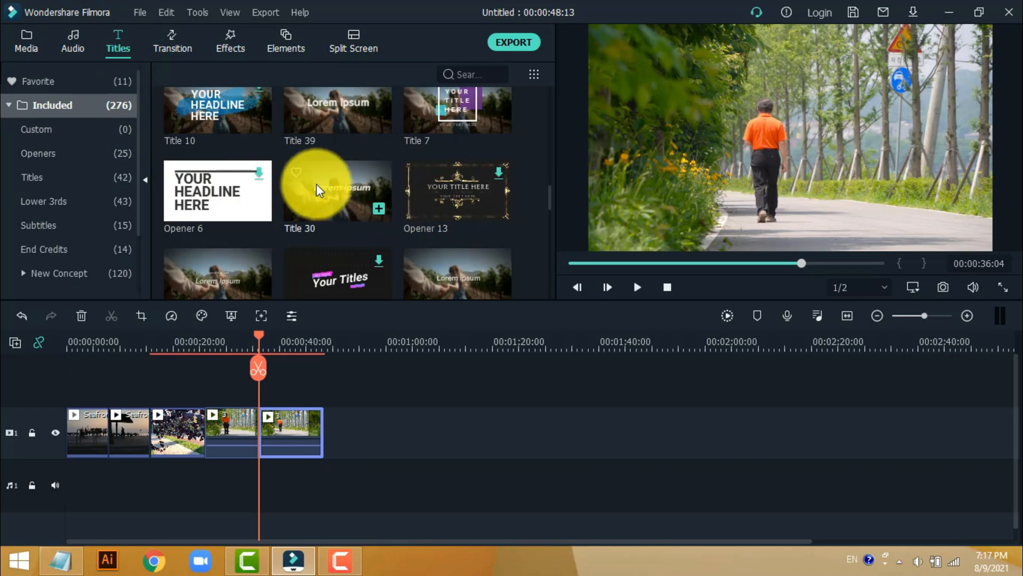
{"action": "scroll", "coordinate": [316, 184], "scroll_direction": "down", "scroll_amount": 5}
{"action": "scroll", "coordinate": [330, 196], "scroll_direction": "down", "scroll_amount": 3}
{"action": "scroll", "coordinate": [352, 191], "scroll_direction": "up", "scroll_amount": 2}
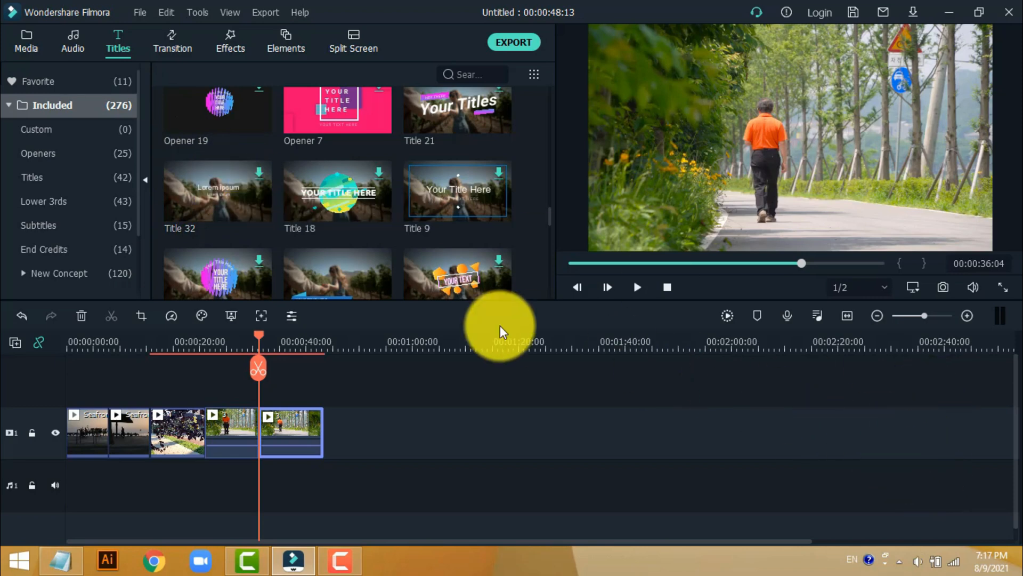
{"action": "double_click", "coordinate": [217, 182]}
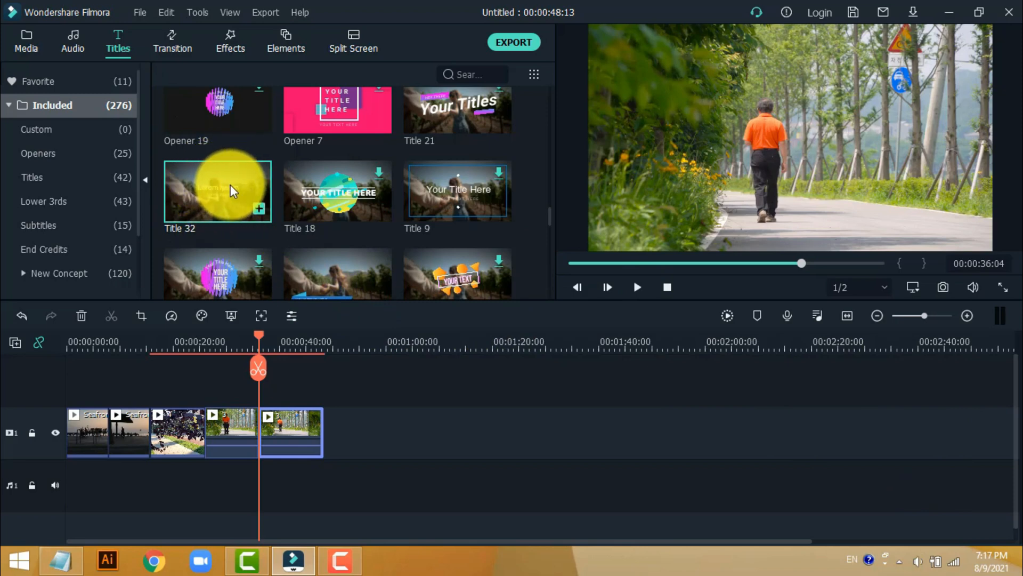
{"action": "left_click", "coordinate": [226, 183]}
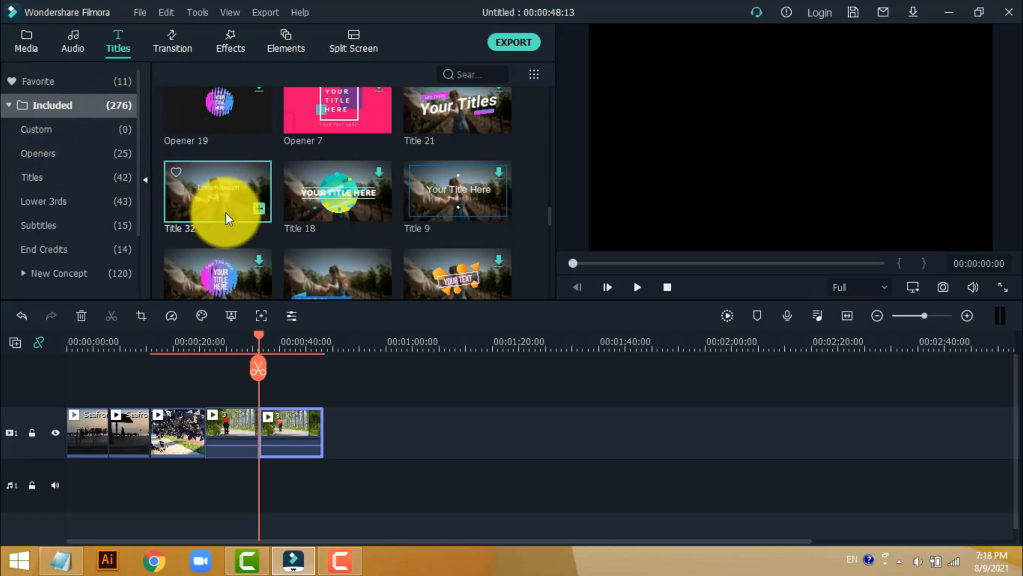
{"action": "left_click", "coordinate": [176, 172]}
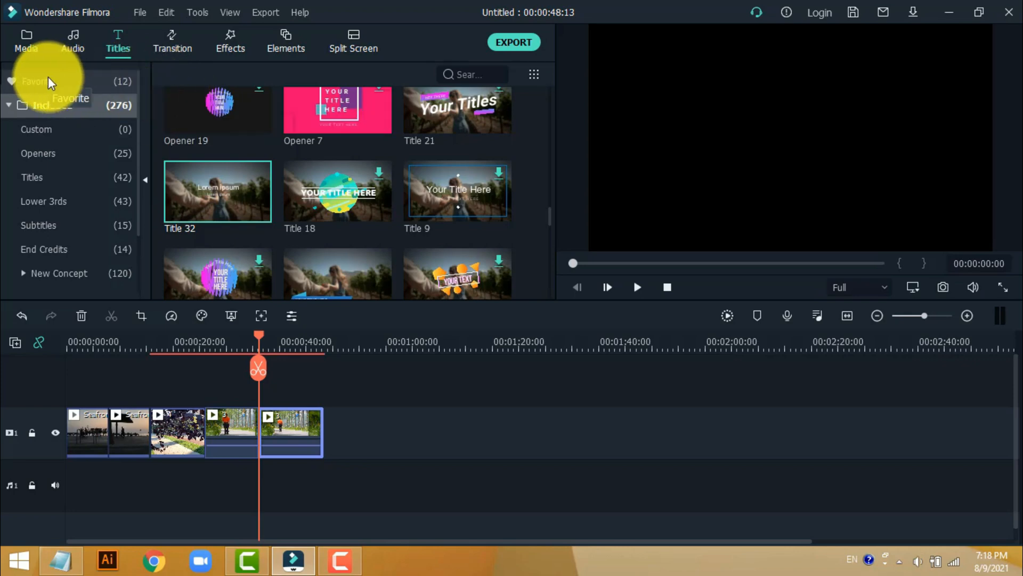
- Add the favorite Default Title on a track above the first Seafront segment and set its text to "Soo dhawaaw"
{"action": "left_click", "coordinate": [71, 81]}
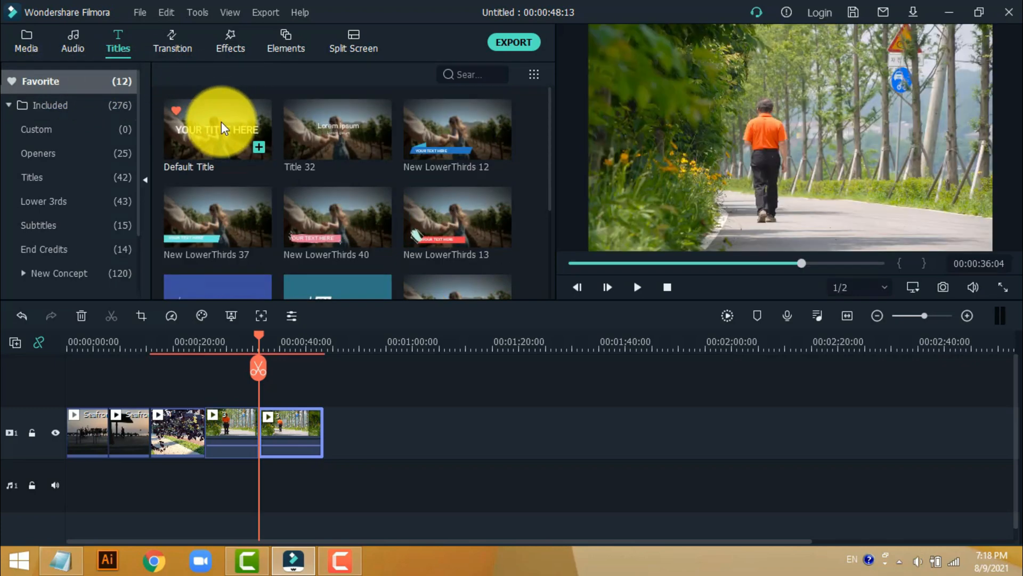
{"action": "left_click_drag", "start_coordinate": [222, 122], "coordinate": [91, 386]}
{"action": "double_click", "coordinate": [97, 436]}
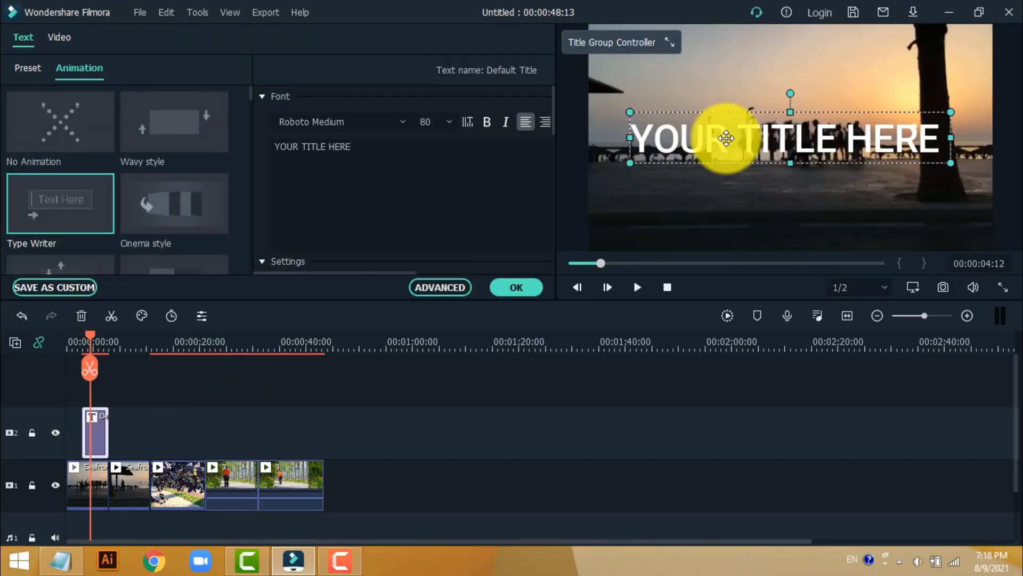
{"action": "left_click_drag", "start_coordinate": [375, 148], "coordinate": [262, 144]}
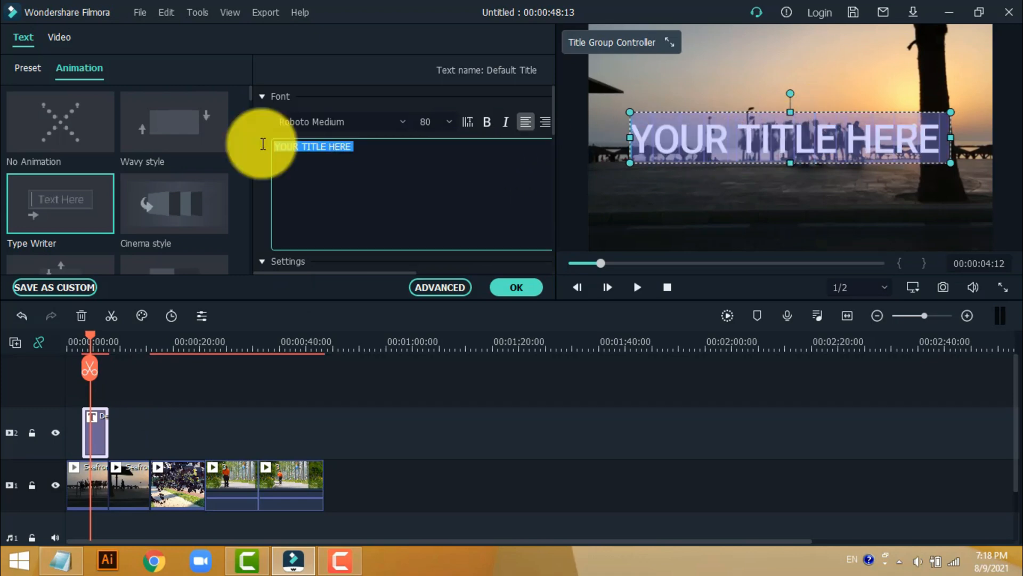
{"action": "type", "text": "Soo dhawaa"}
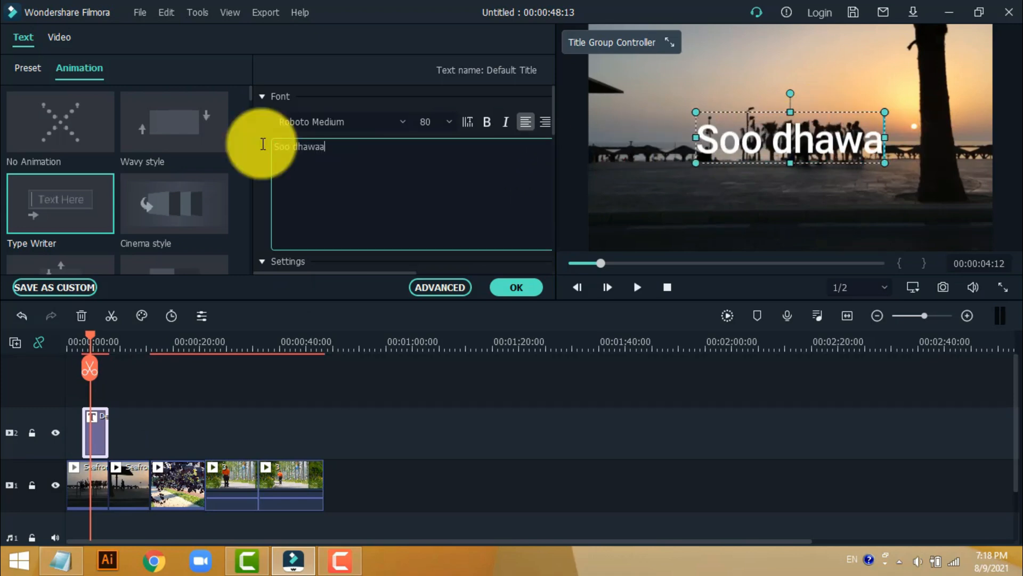
{"action": "type", "text": "w"}
- Change the title's font to Rockwell Condensed Negreta
{"action": "left_click", "coordinate": [348, 129]}
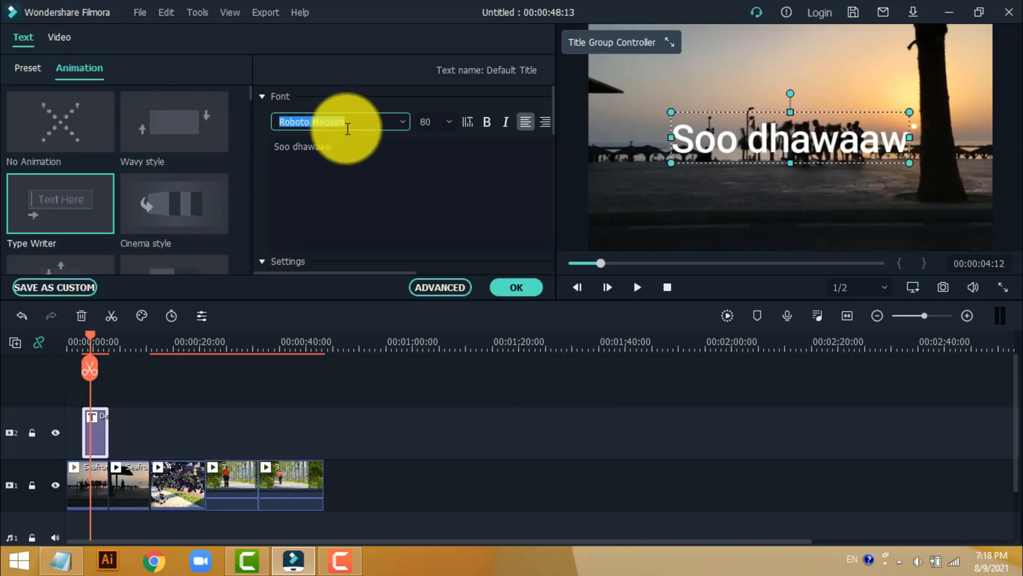
{"action": "key", "text": "Down"}
{"action": "key", "text": "Down"}
{"action": "key", "text": "Down"}
{"action": "key", "text": "Down"}
{"action": "key", "text": "Down"}
{"action": "key", "text": "Down"}
{"action": "key", "text": "Down"}
{"action": "key", "text": "Down"}
{"action": "key", "text": "Down"}
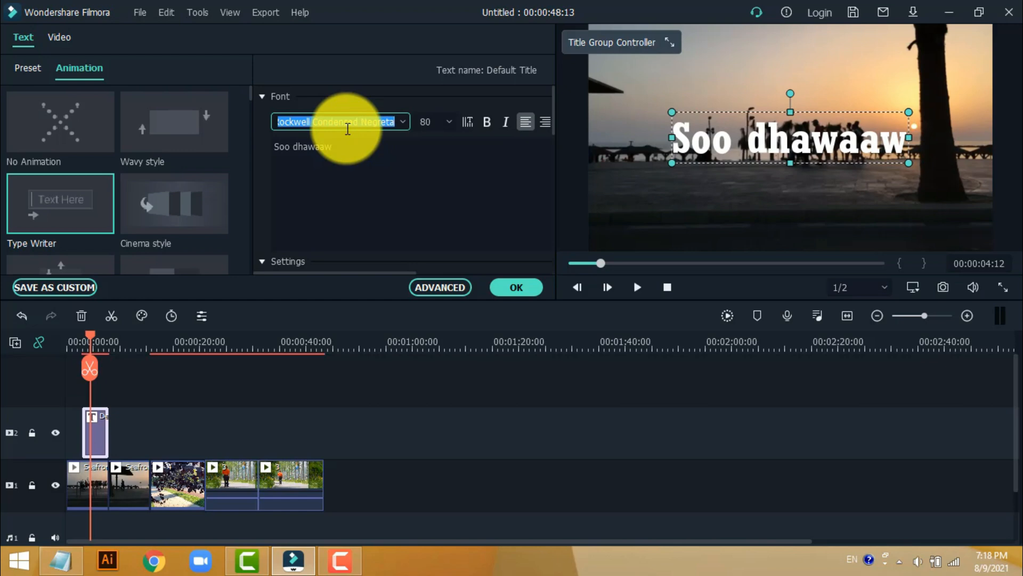
- Set the title's font size to 68
{"action": "left_click", "coordinate": [434, 122]}
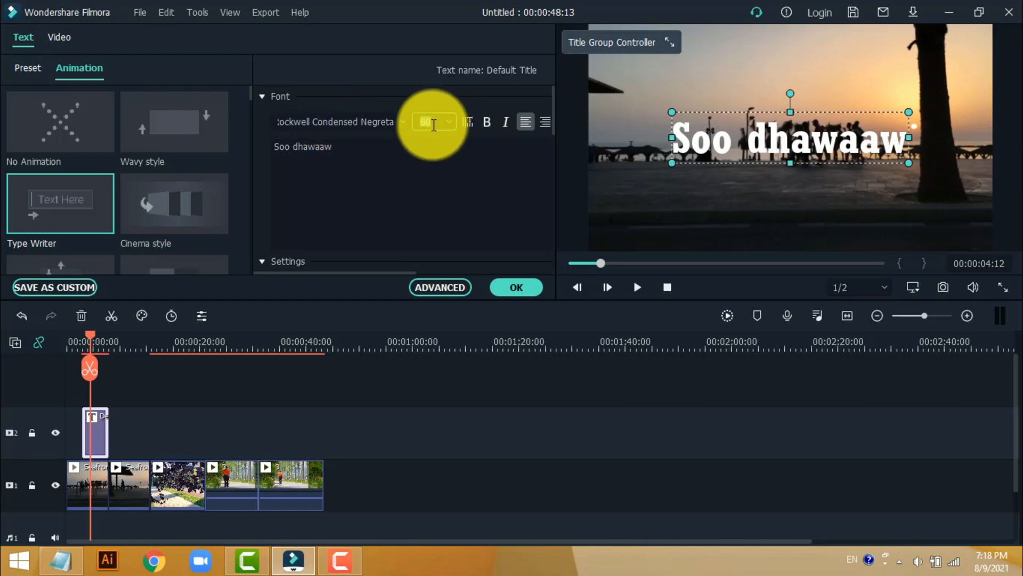
{"action": "key", "text": "Up"}
{"action": "key", "text": "Up"}
{"action": "key", "text": "Up"}
{"action": "key", "text": "Up"}
{"action": "key", "text": "Up"}
{"action": "key", "text": "Up"}
{"action": "key", "text": "Up"}
{"action": "key", "text": "Up"}
{"action": "key", "text": "Up"}
{"action": "key", "text": "Up"}
{"action": "key", "text": "Down"}
{"action": "key", "text": "Down"}
{"action": "key", "text": "Down"}
{"action": "key", "text": "Down"}
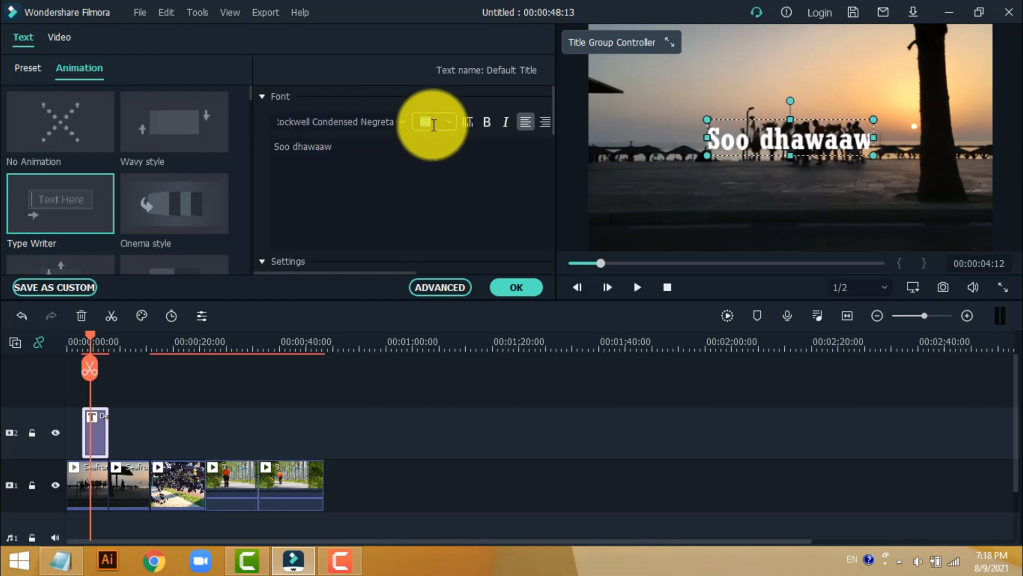
{"action": "key", "text": "Down"}
{"action": "key", "text": "Down"}
{"action": "key", "text": "Down"}
{"action": "key", "text": "Down"}
{"action": "key", "text": "Down"}
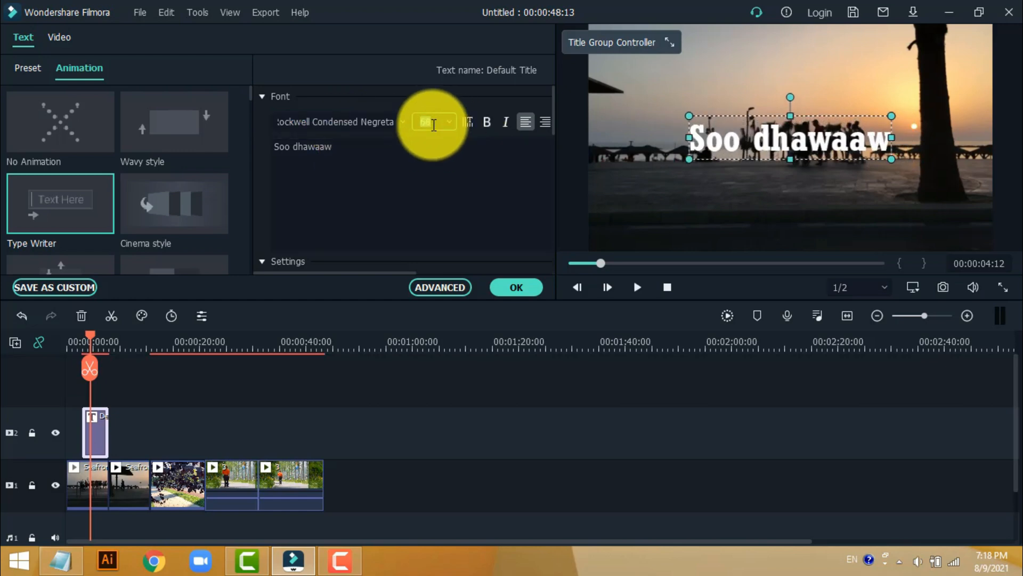
- Make the horizontal title text bold and italic and move it near the upper edge of the video frame
{"action": "left_click", "coordinate": [469, 123]}
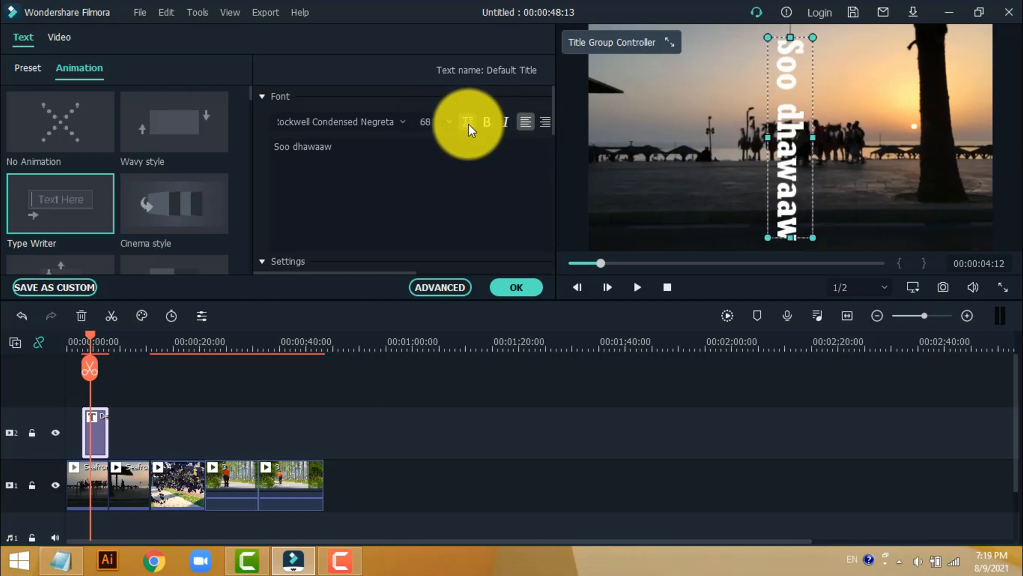
{"action": "left_click", "coordinate": [469, 124]}
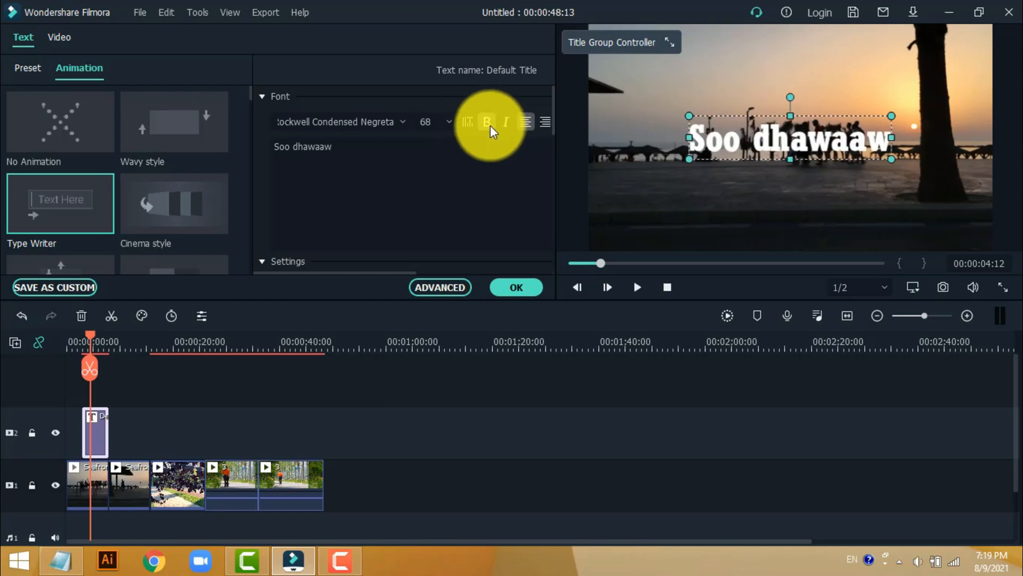
{"action": "left_click", "coordinate": [507, 126]}
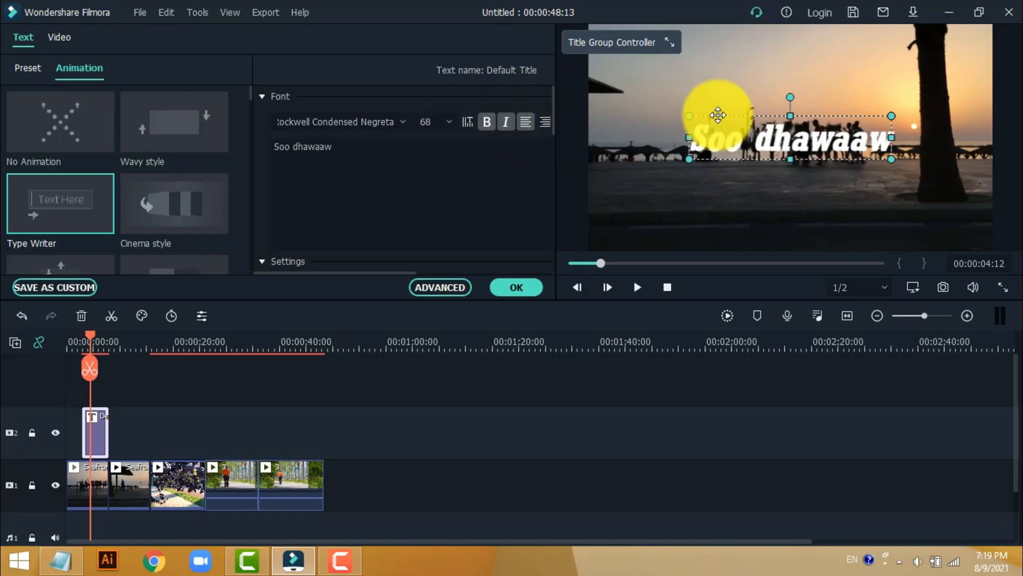
{"action": "left_click_drag", "start_coordinate": [774, 127], "coordinate": [773, 21]}
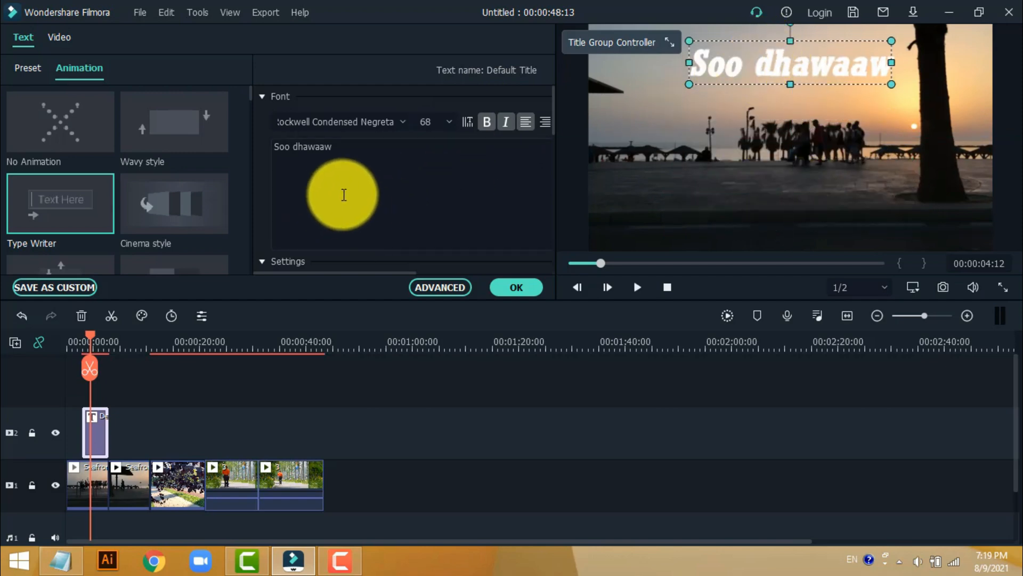
{"action": "scroll", "coordinate": [357, 181], "scroll_direction": "down", "scroll_amount": 3}
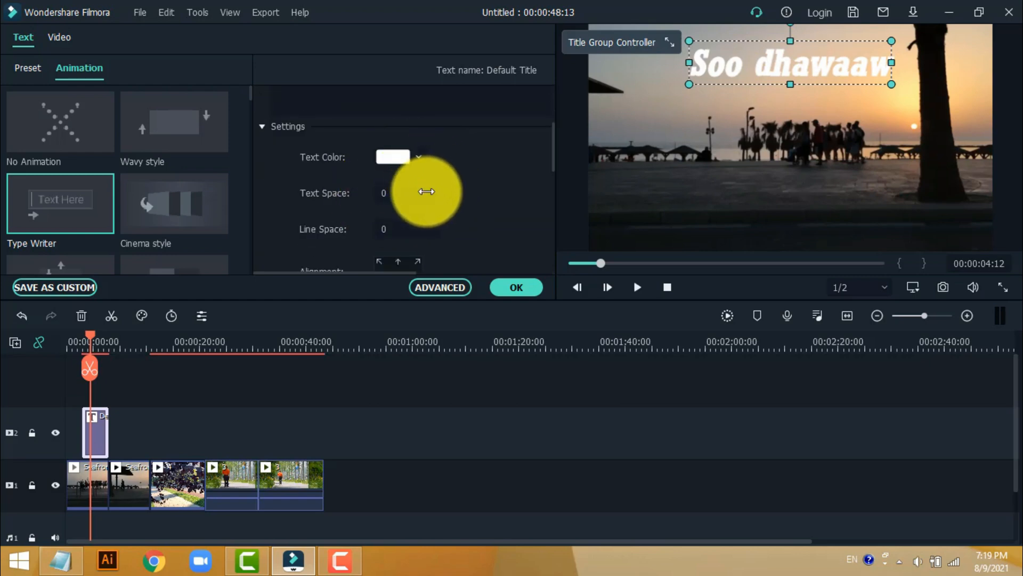
{"action": "scroll", "coordinate": [378, 207], "scroll_direction": "down", "scroll_amount": 1}
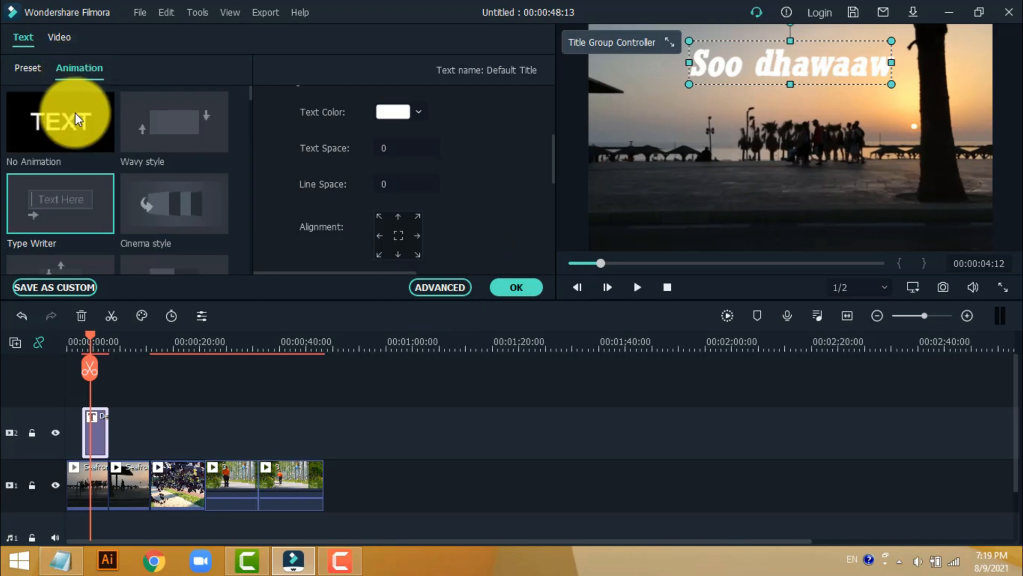
- Try the Wavy style animation on the "Soo dhawaaw" title, return it to Type Writer, and finish editing the title
{"action": "double_click", "coordinate": [167, 123]}
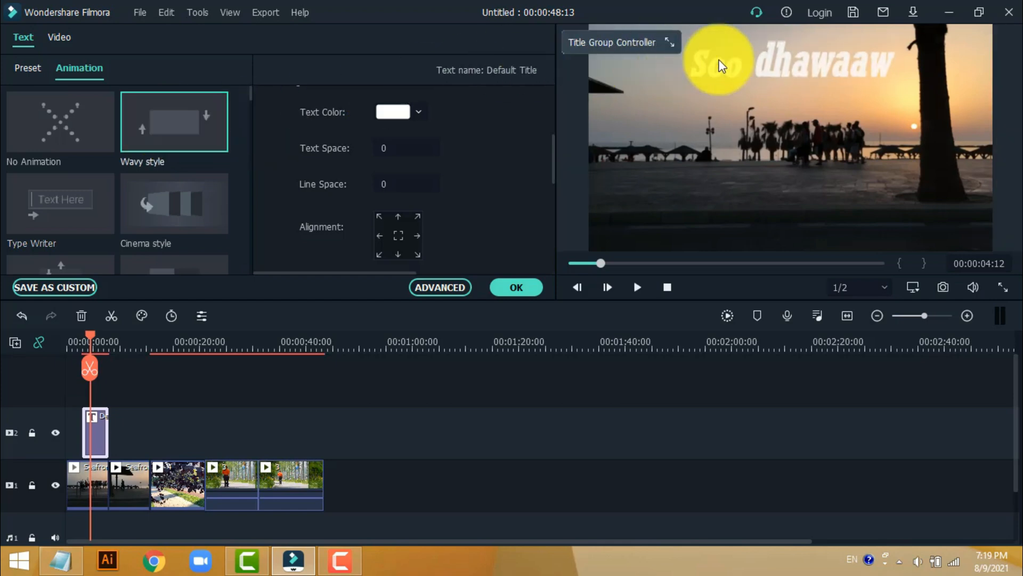
{"action": "double_click", "coordinate": [58, 200]}
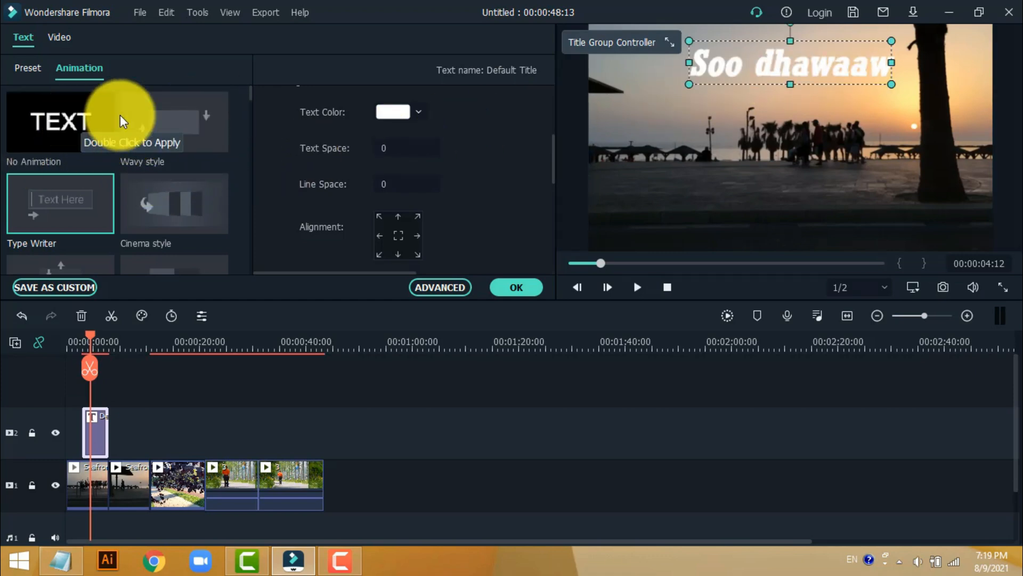
{"action": "left_click", "coordinate": [522, 287]}
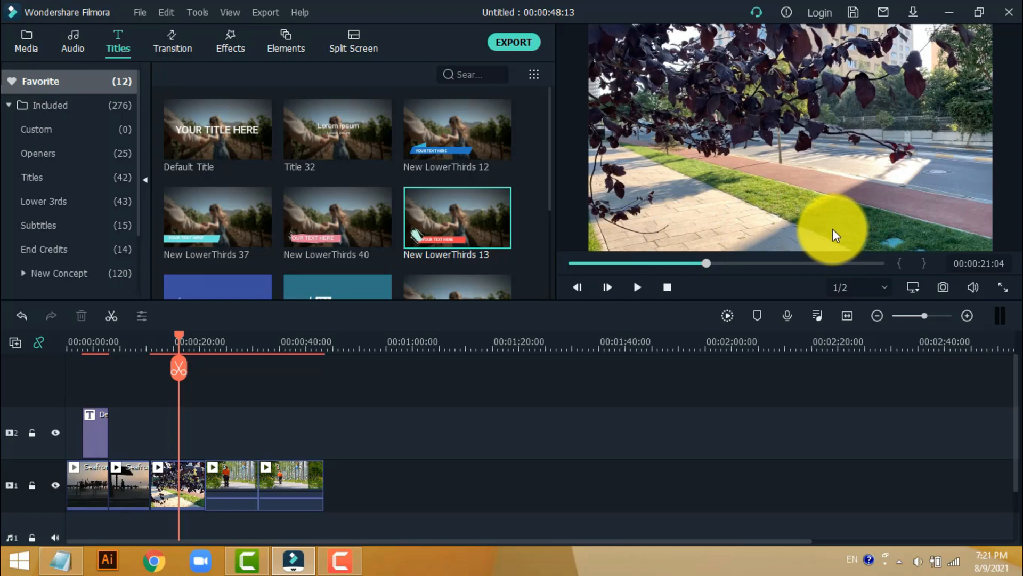
- Add the New LowerThirds 13 title at the playhead above the tree-lined street clip and replace its placeholder text with the person's name
{"action": "left_click_drag", "start_coordinate": [445, 217], "coordinate": [183, 433]}
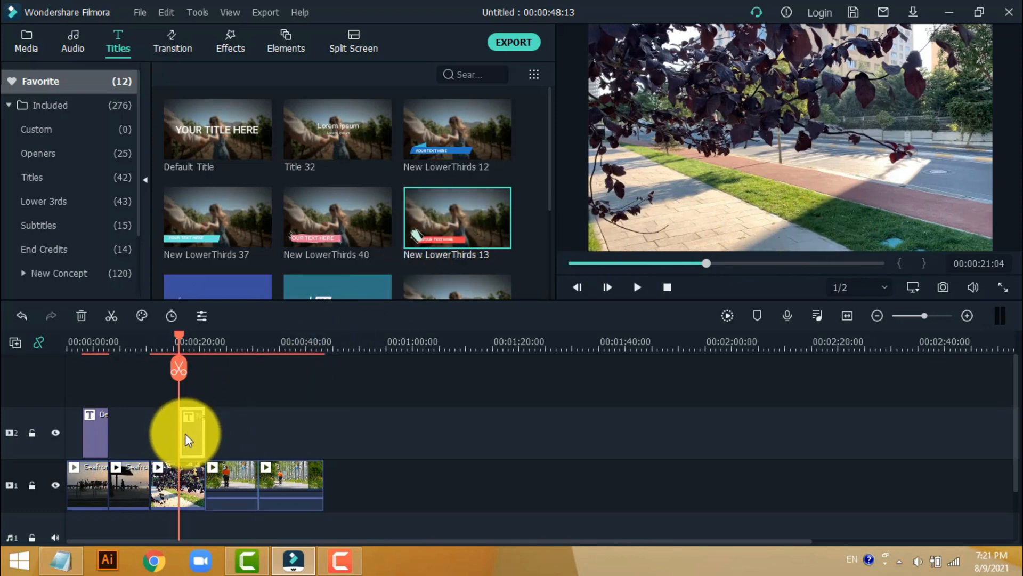
{"action": "double_click", "coordinate": [193, 427]}
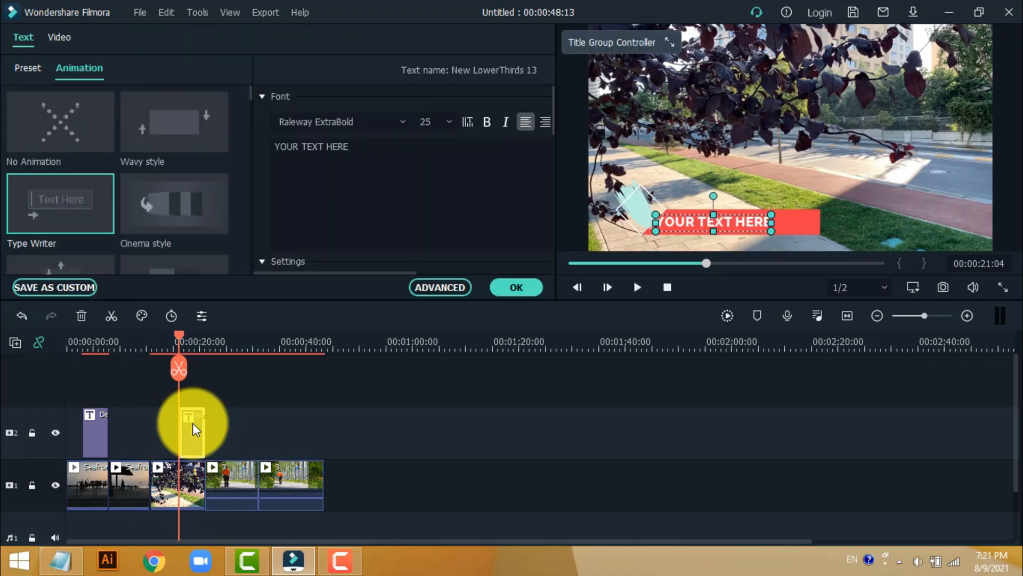
{"action": "left_click", "coordinate": [366, 144]}
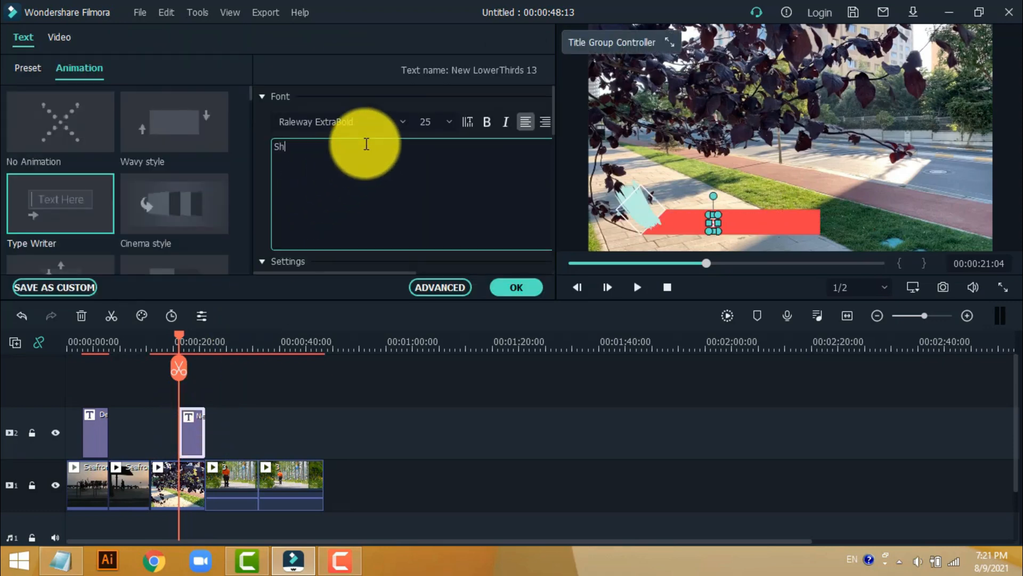
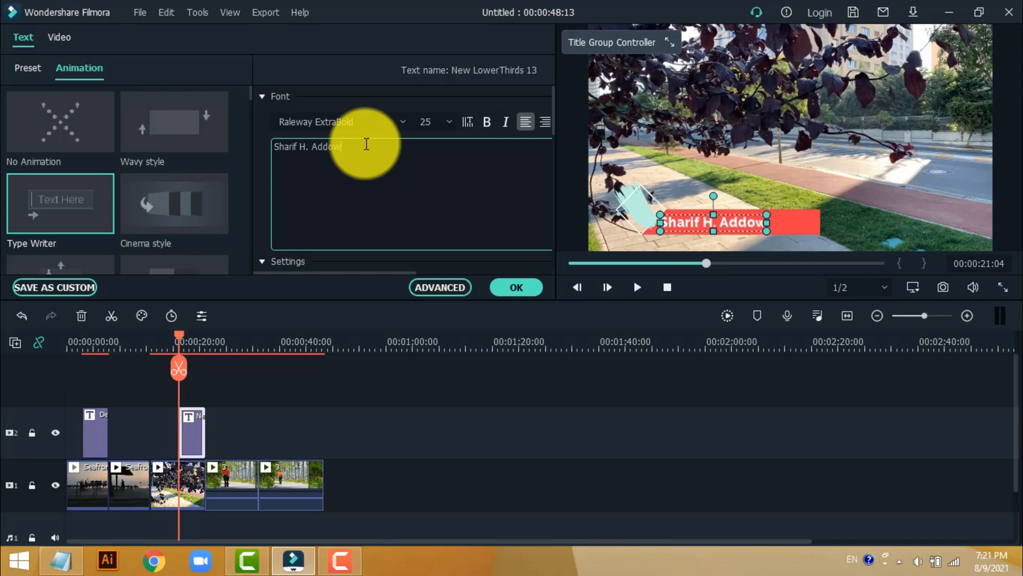
- Set the font size of the lower-third text to 32
{"action": "left_click", "coordinate": [434, 122]}
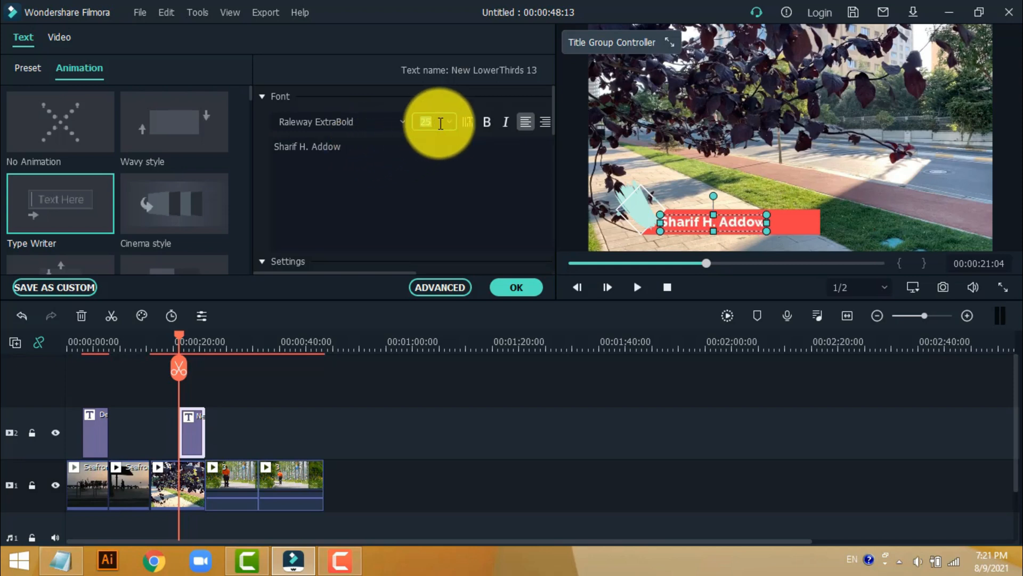
{"action": "left_click", "coordinate": [448, 123]}
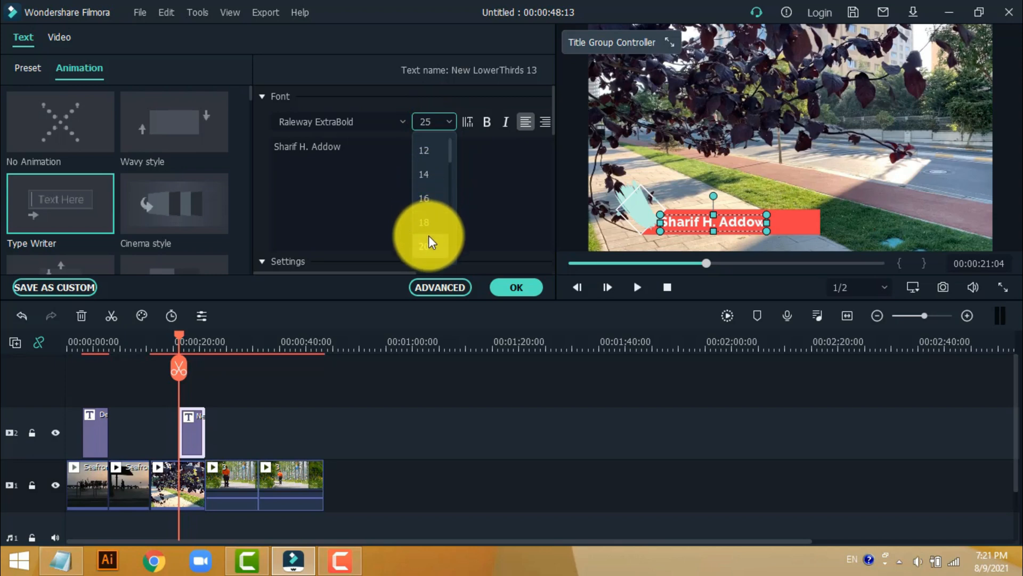
{"action": "scroll", "coordinate": [430, 208], "scroll_direction": "down", "scroll_amount": 5}
{"action": "left_click", "coordinate": [430, 221]}
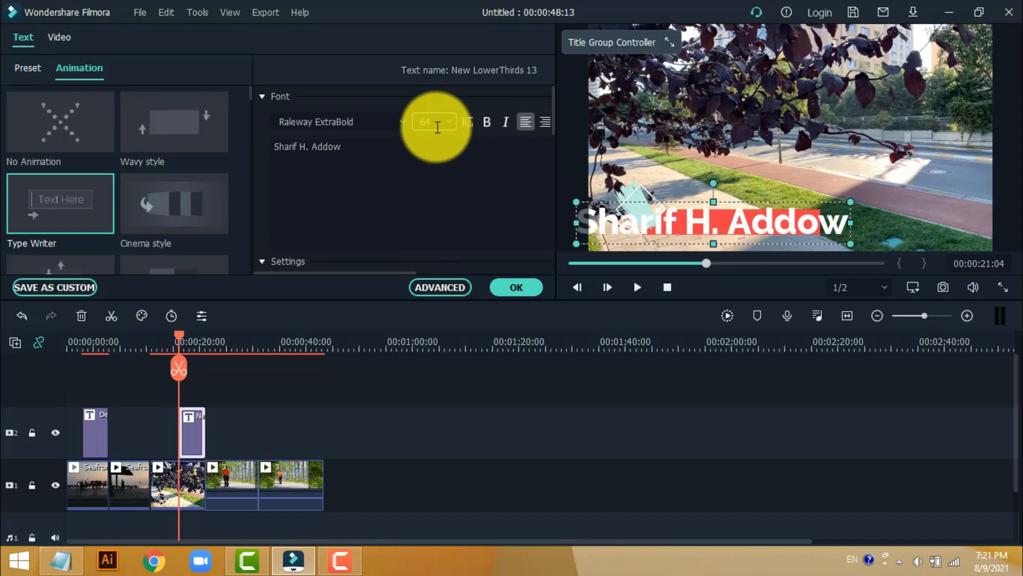
{"action": "scroll", "coordinate": [437, 127], "scroll_direction": "up", "scroll_amount": 7}
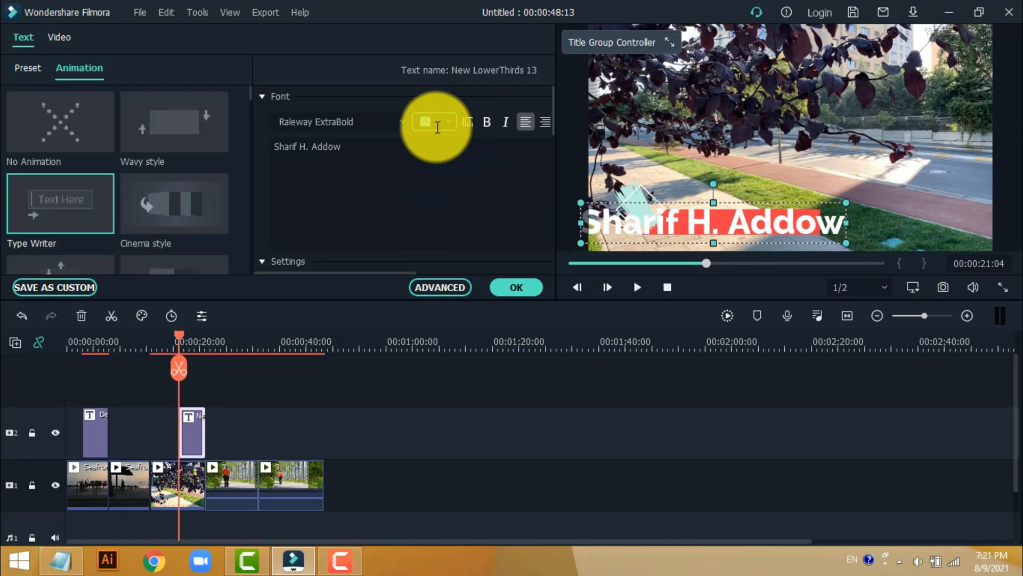
{"action": "scroll", "coordinate": [437, 127], "scroll_direction": "up", "scroll_amount": 3}
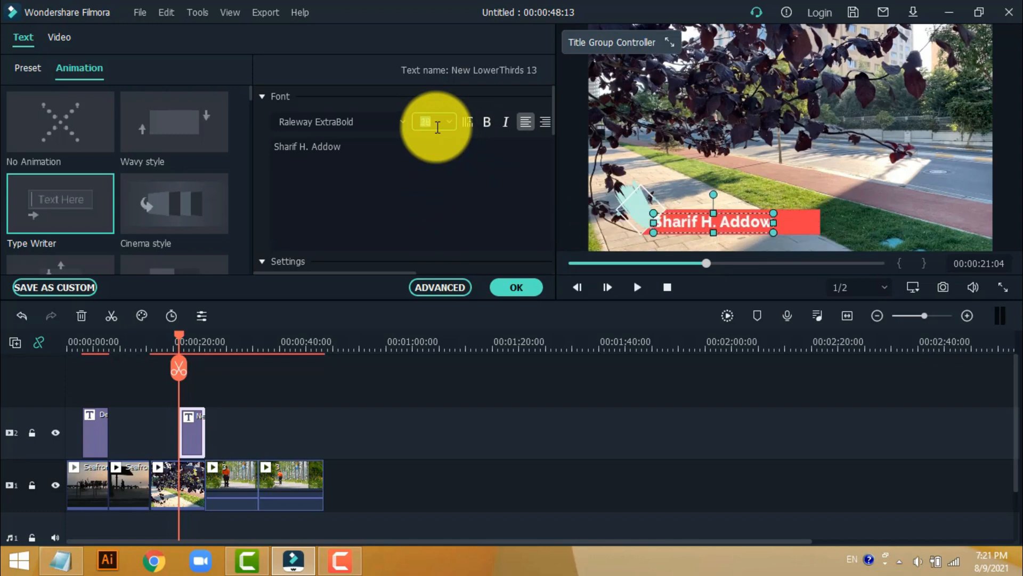
{"action": "scroll", "coordinate": [437, 127], "scroll_direction": "down", "scroll_amount": 2}
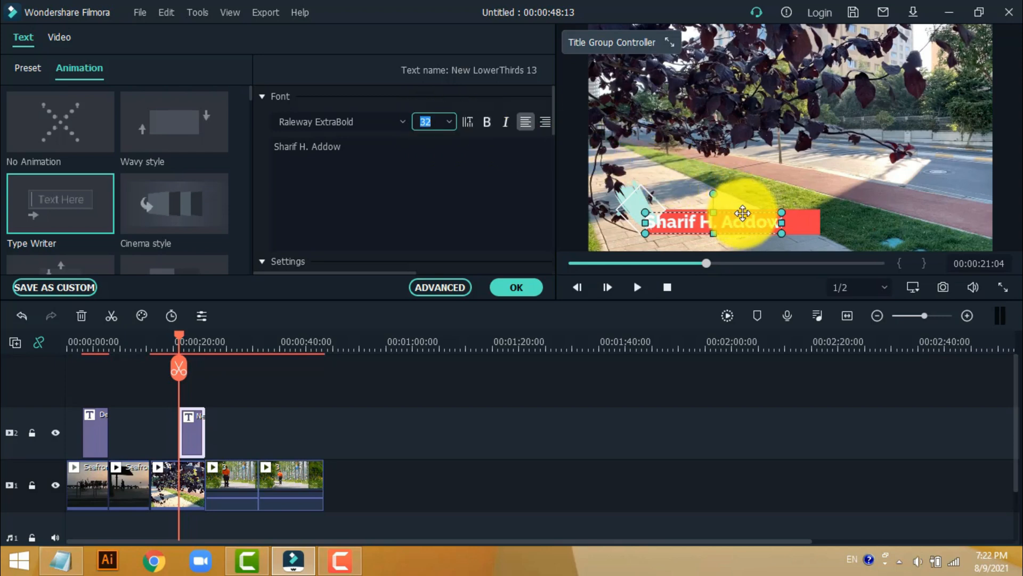
- Nudge the lower-third name text to the right and slightly up so it sits centered inside the red banner
{"action": "key", "text": "Right"}
{"action": "key", "text": "Right"}
{"action": "key", "text": "Right"}
{"action": "key", "text": "Right"}
{"action": "key", "text": "Right"}
{"action": "key", "text": "Right"}
{"action": "key", "text": "Right"}
{"action": "key", "text": "Right"}
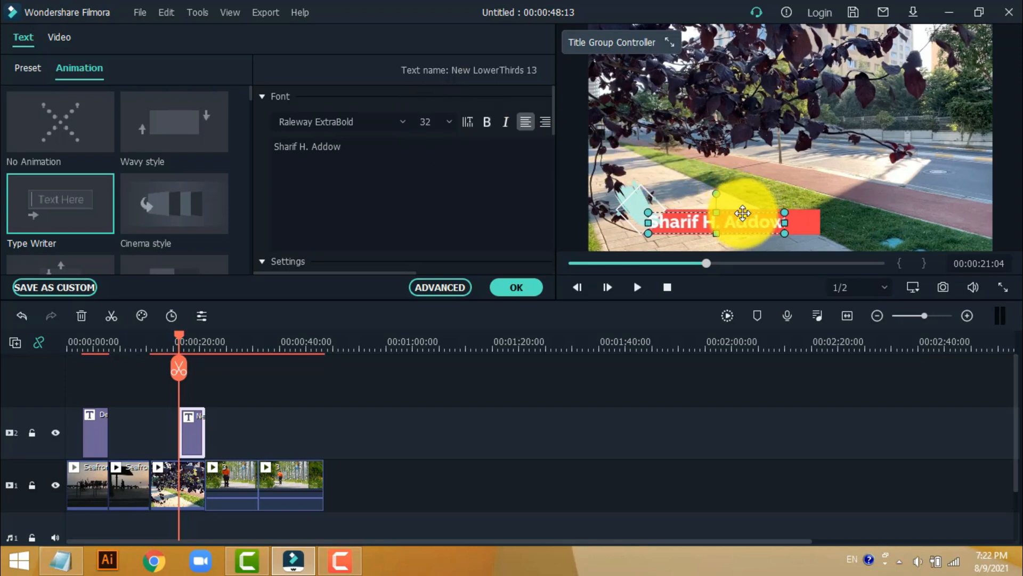
{"action": "key", "text": "Right"}
{"action": "key", "text": "Right"}
{"action": "key", "text": "Right"}
{"action": "key", "text": "Right"}
{"action": "key", "text": "Right"}
{"action": "key", "text": "Right"}
{"action": "key", "text": "Right"}
{"action": "key", "text": "Right"}
{"action": "key", "text": "Right"}
{"action": "key", "text": "Right"}
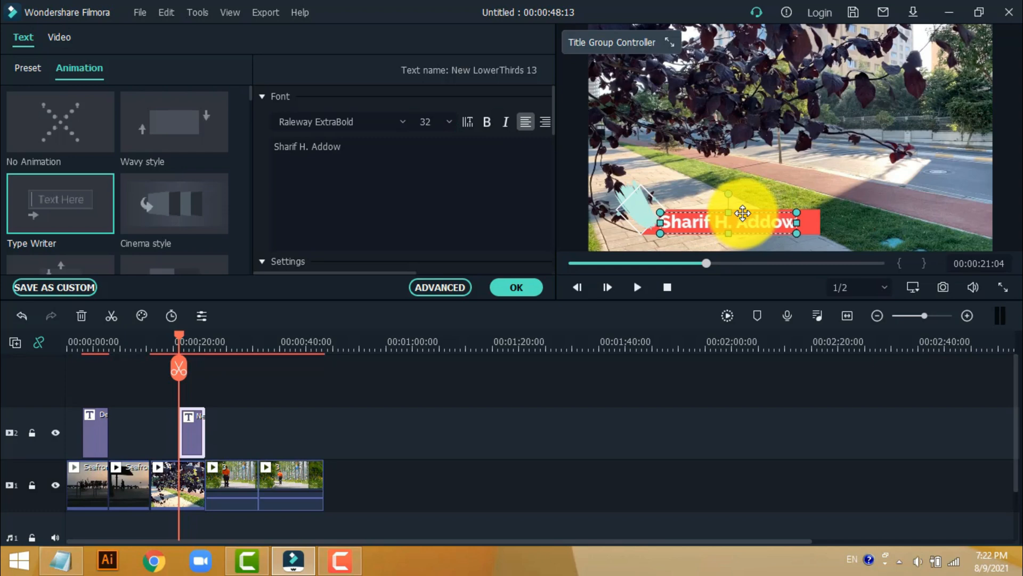
{"action": "key", "text": "Up"}
{"action": "key", "text": "Up"}
{"action": "key", "text": "Up"}
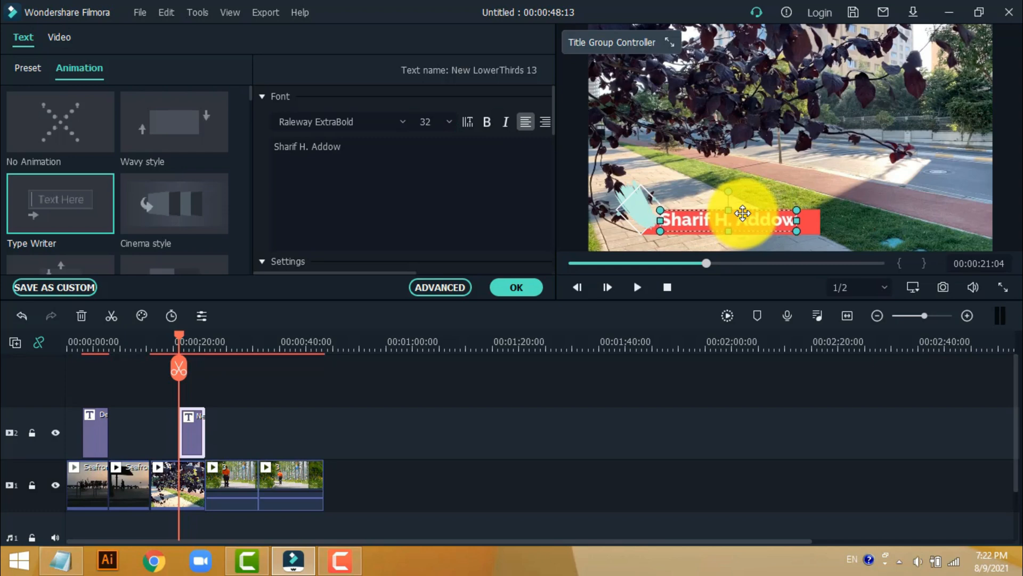
{"action": "key", "text": "Down"}
{"action": "key", "text": "Down"}
{"action": "key", "text": "Down"}
{"action": "key", "text": "Down"}
{"action": "key", "text": "Right"}
{"action": "key", "text": "Right"}
{"action": "key", "text": "Right"}
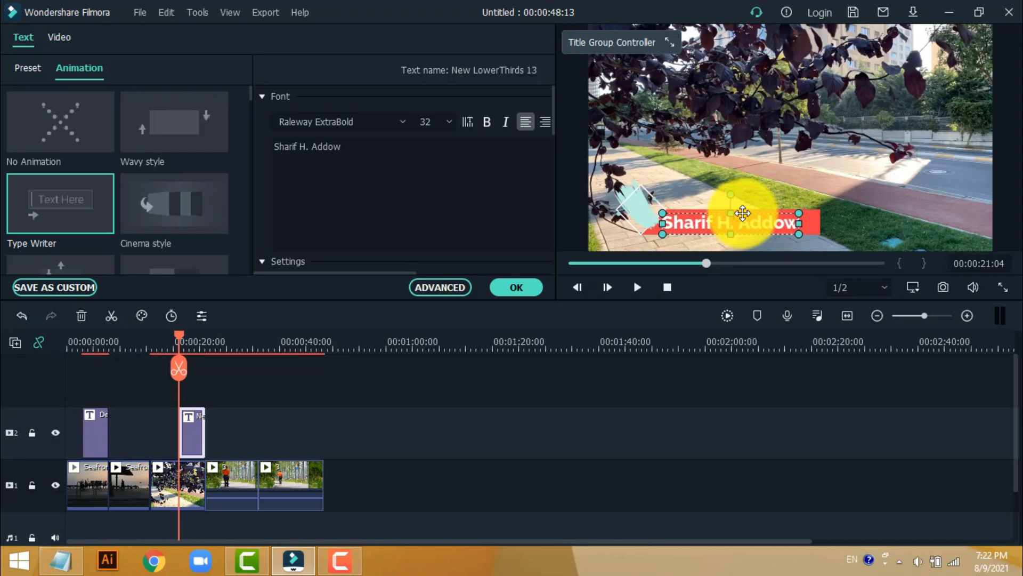
{"action": "key", "text": "Right"}
{"action": "key", "text": "Right"}
{"action": "key", "text": "Right"}
{"action": "key", "text": "Right"}
{"action": "key", "text": "Right"}
{"action": "key", "text": "Right"}
{"action": "key", "text": "Right"}
{"action": "key", "text": "Right"}
{"action": "key", "text": "Up"}
{"action": "key", "text": "Up"}
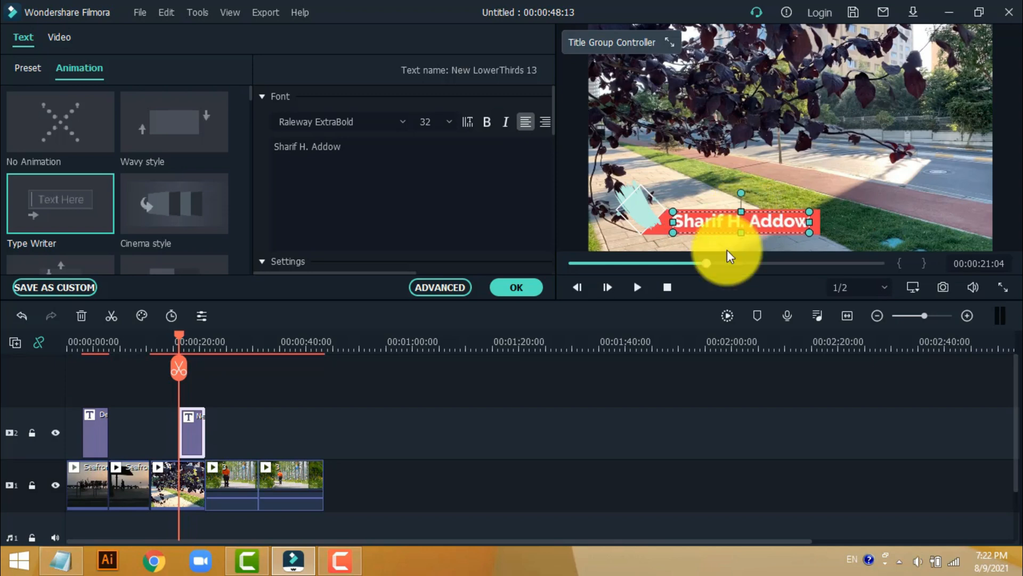
- Apply the Cinema style animation to the lower-third text and finish editing the title
{"action": "scroll", "coordinate": [385, 181], "scroll_direction": "down", "scroll_amount": 3}
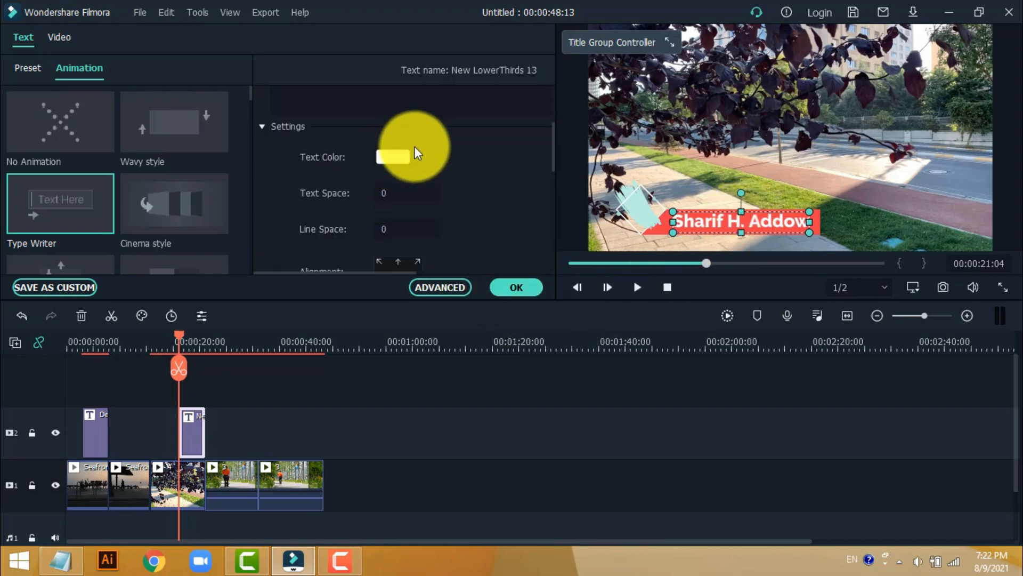
{"action": "double_click", "coordinate": [177, 204]}
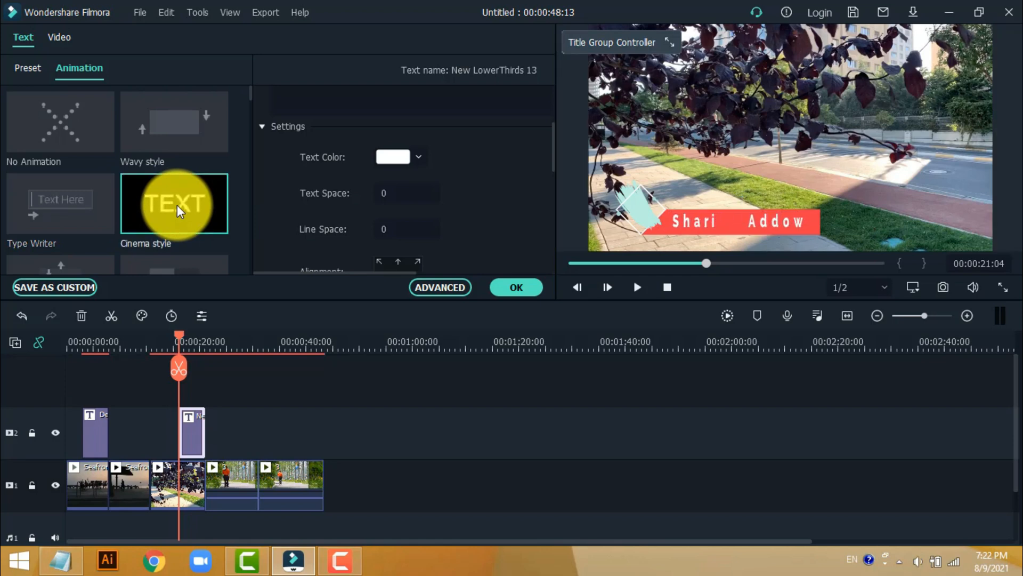
{"action": "scroll", "coordinate": [159, 232], "scroll_direction": "down", "scroll_amount": 4}
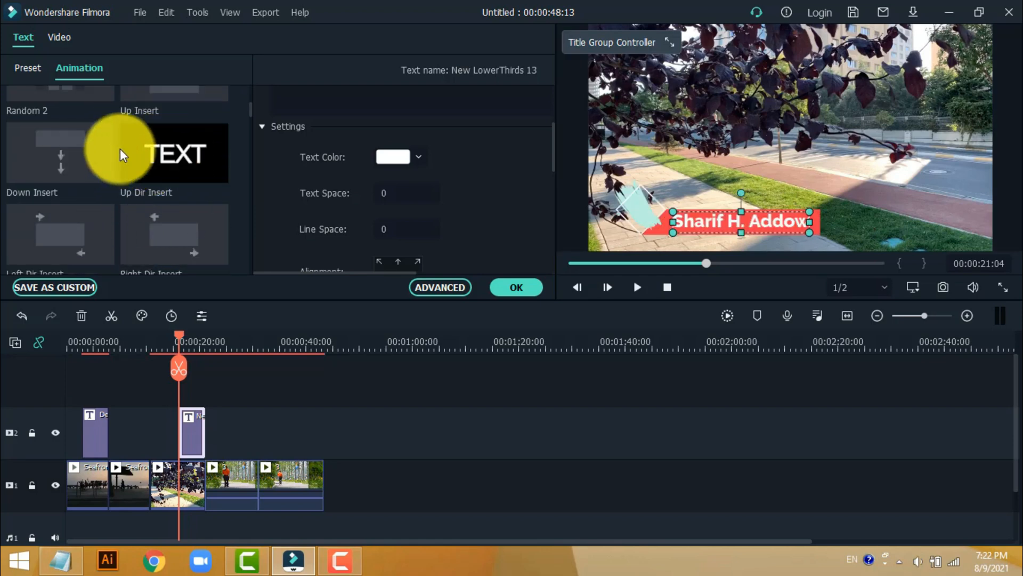
{"action": "left_click", "coordinate": [526, 284]}
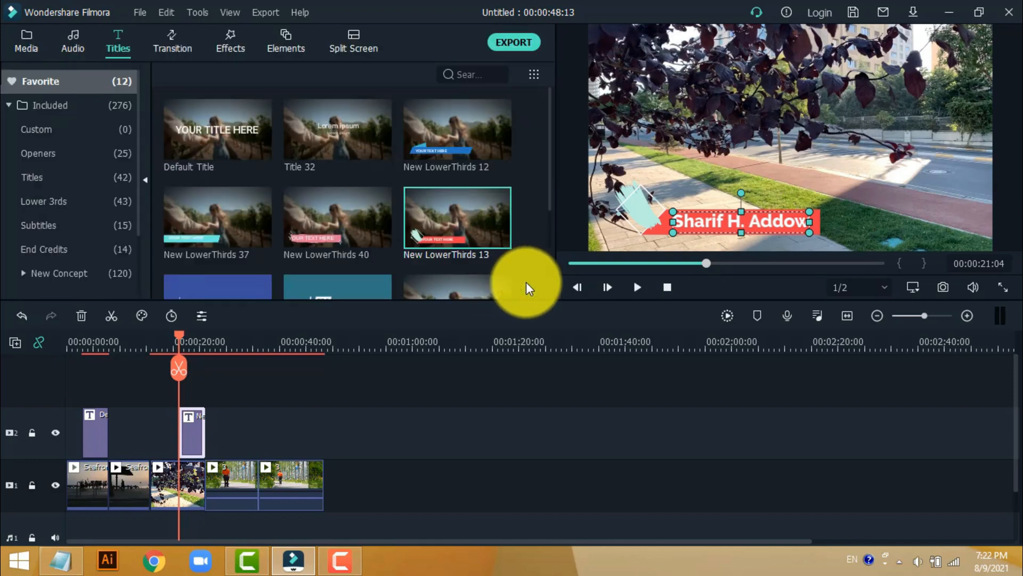
- Play back the sections containing the lower third and the "Soo dhawaaw" title to check their animations
{"action": "left_click_drag", "start_coordinate": [175, 334], "coordinate": [172, 339]}
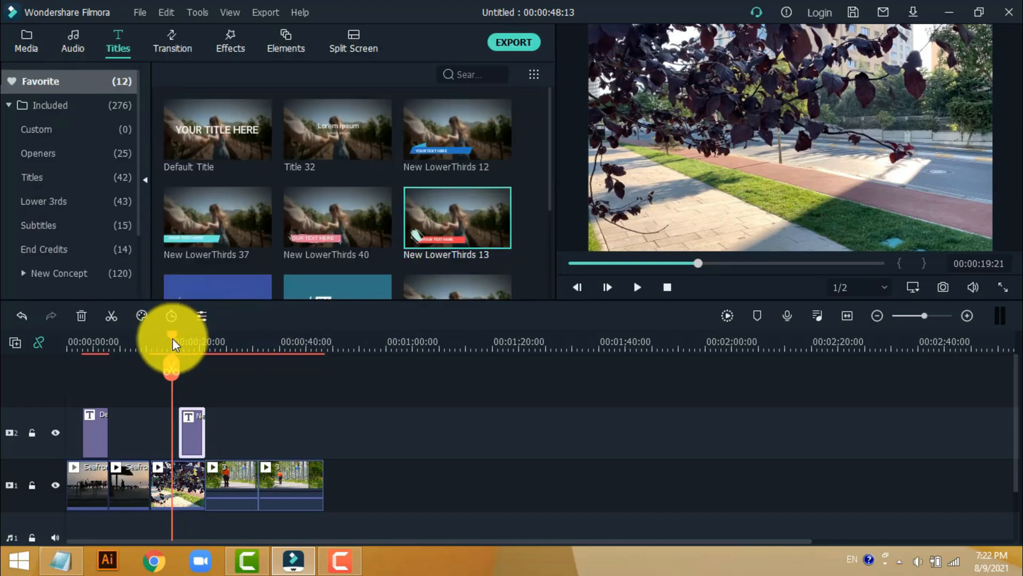
{"action": "key", "text": "space"}
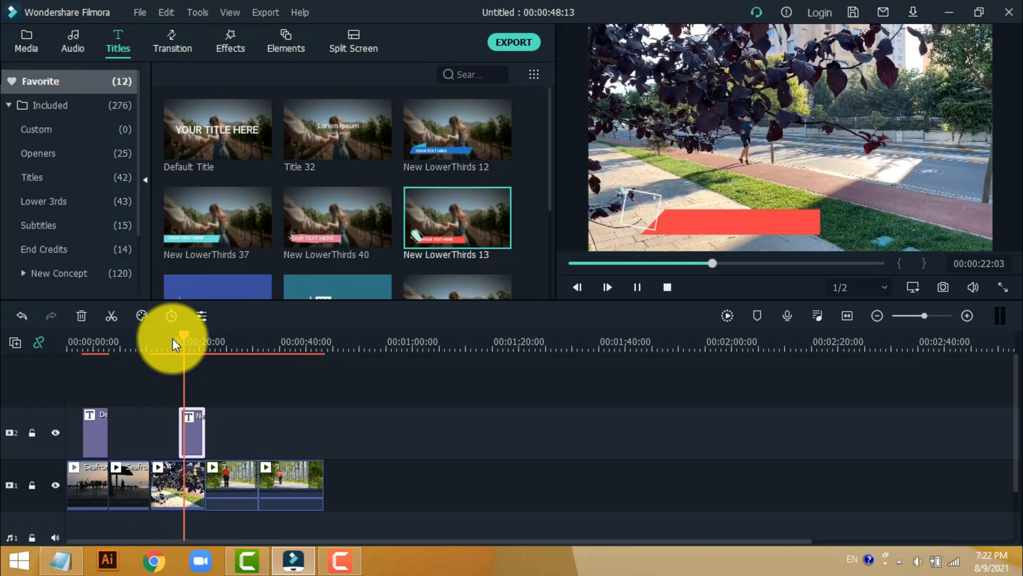
{"action": "key", "text": "space"}
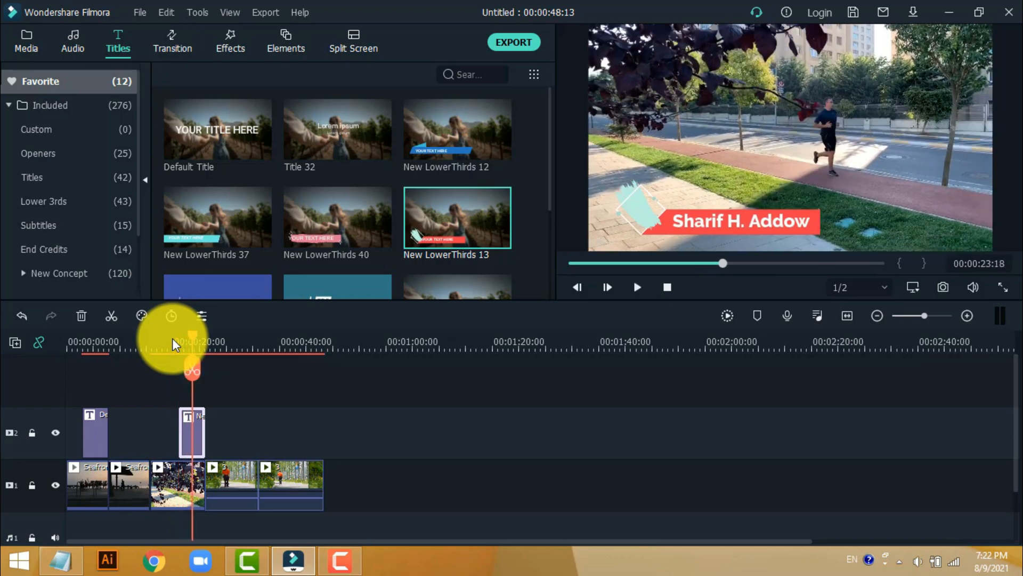
{"action": "left_click_drag", "start_coordinate": [193, 336], "coordinate": [79, 364]}
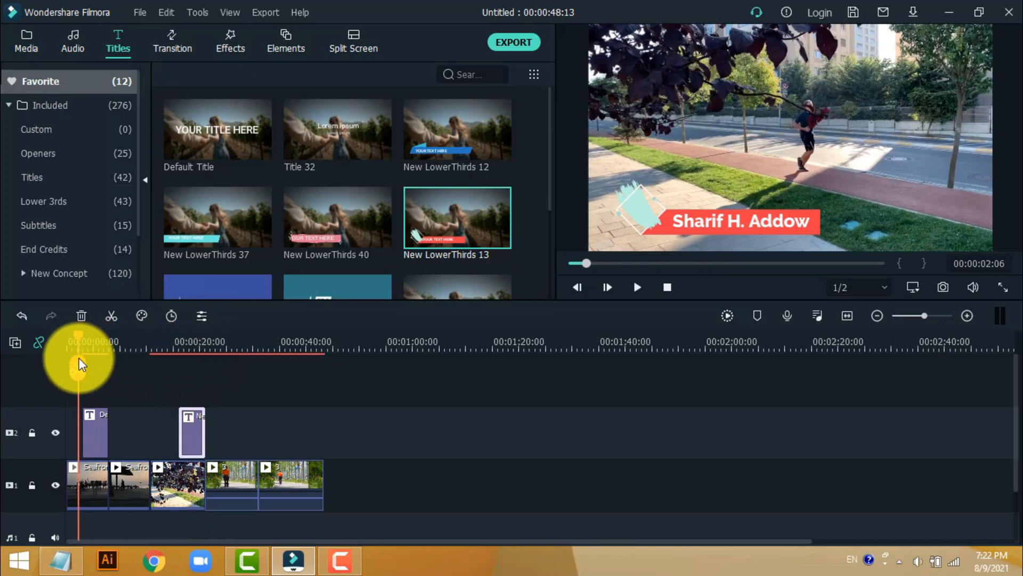
{"action": "key", "text": "space"}
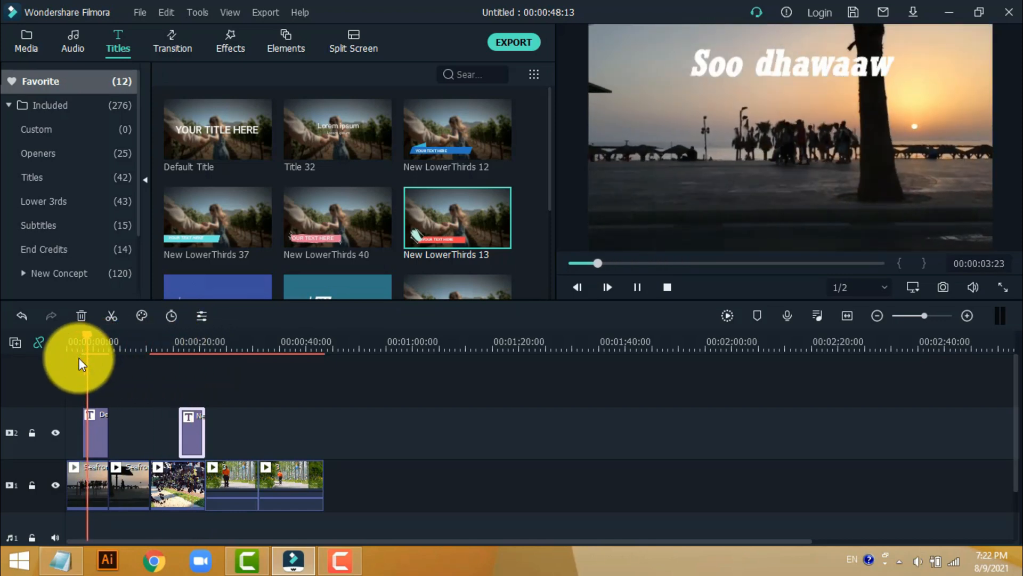
{"action": "key", "text": "space"}
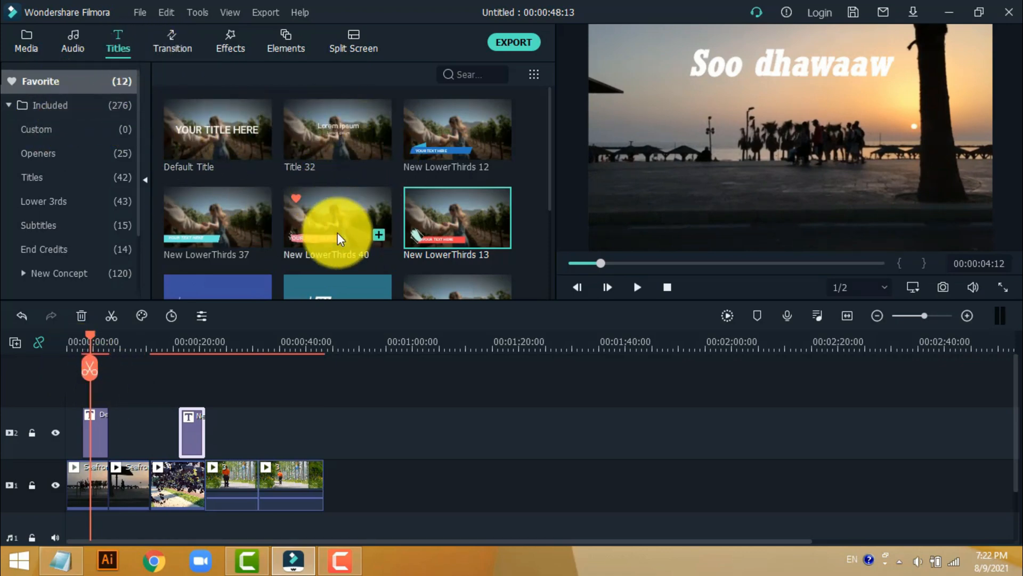
{"action": "scroll", "coordinate": [375, 201], "scroll_direction": "down", "scroll_amount": 2}
{"action": "scroll", "coordinate": [336, 210], "scroll_direction": "up", "scroll_amount": 2}
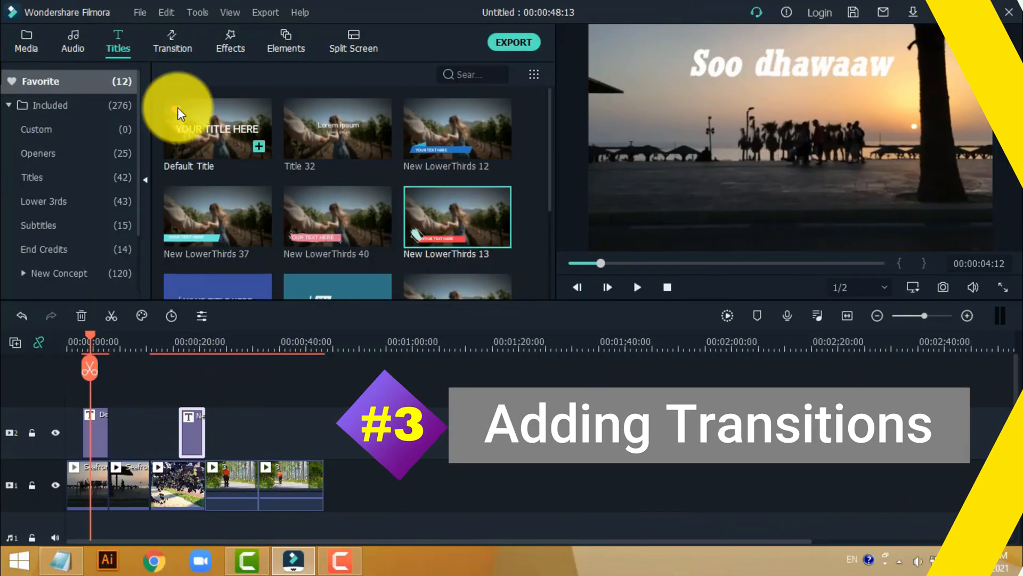
- Add the included transitions Warp Zoom 5 and Flip Roll 3 to the favorites and display the favorite transitions
{"action": "left_click", "coordinate": [176, 41]}
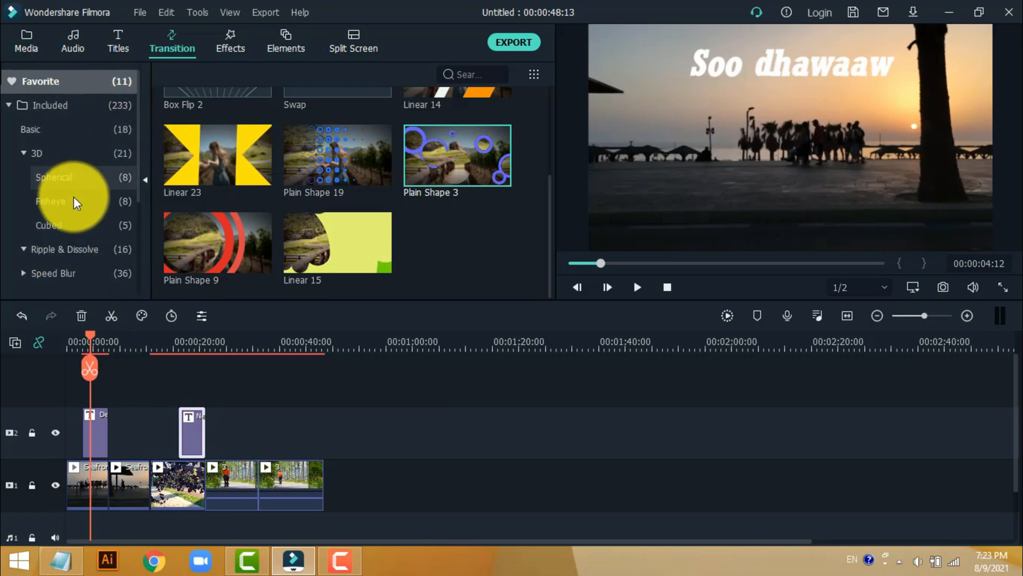
{"action": "left_click", "coordinate": [98, 99]}
{"action": "scroll", "coordinate": [292, 164], "scroll_direction": "down", "scroll_amount": 10}
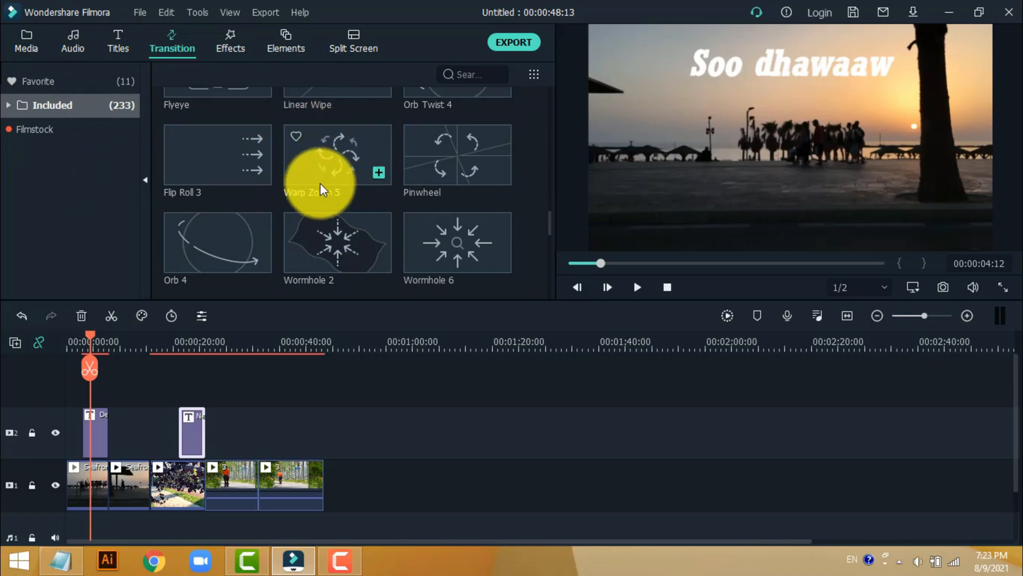
{"action": "left_click", "coordinate": [296, 139]}
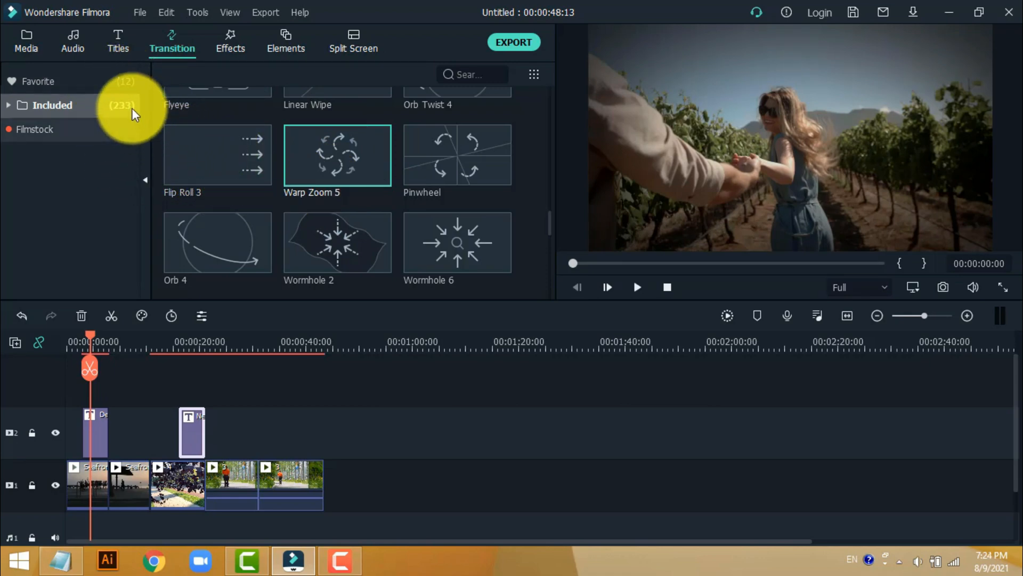
{"action": "left_click", "coordinate": [179, 137]}
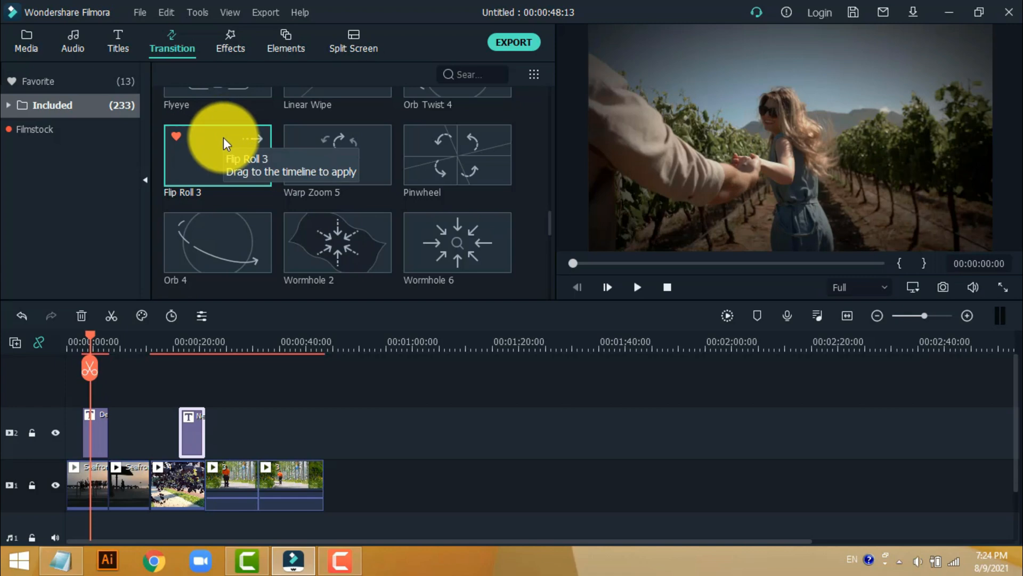
{"action": "scroll", "coordinate": [234, 141], "scroll_direction": "up", "scroll_amount": 8}
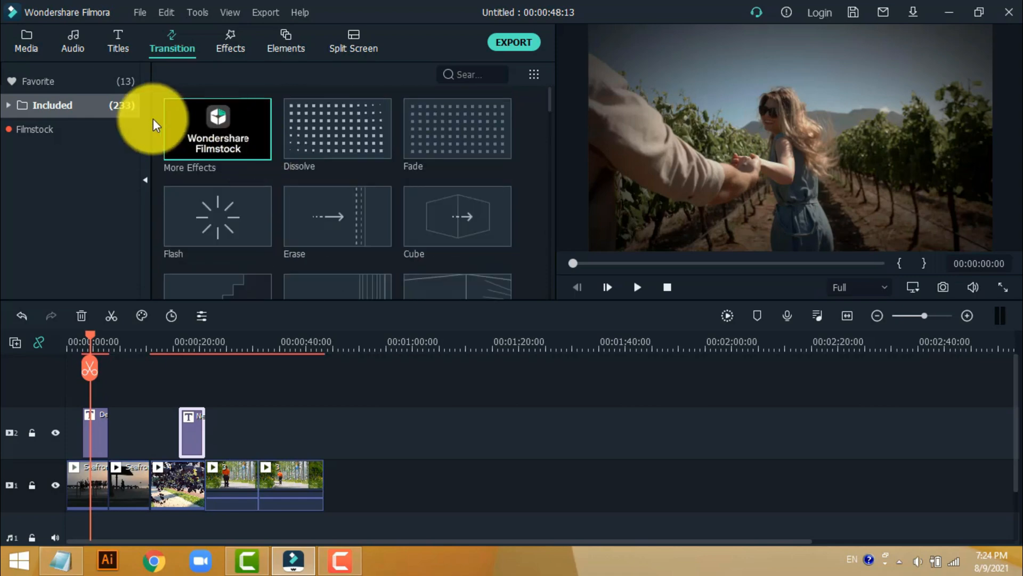
{"action": "left_click", "coordinate": [128, 81]}
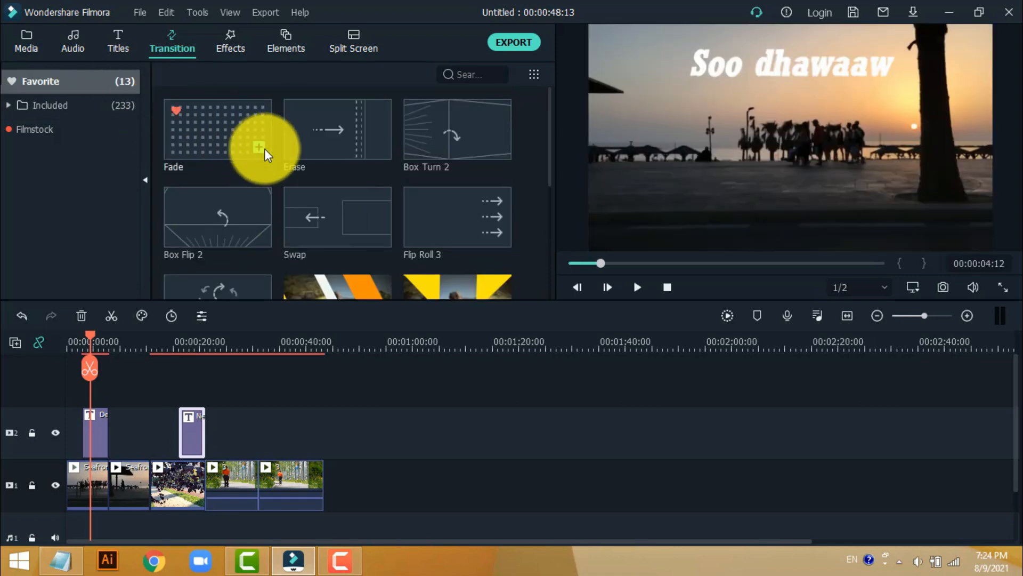
- Place the Erase transition between the two Seafront clips and Linear 14 between the second and third clips
{"action": "mouse_move", "coordinate": [327, 133]}
{"action": "left_mouse_down"}
{"action": "mouse_move", "coordinate": [327, 178]}
{"action": "mouse_move", "coordinate": [258, 322]}
{"action": "mouse_move", "coordinate": [107, 467]}
{"action": "mouse_move", "coordinate": [109, 490]}
{"action": "left_mouse_up"}
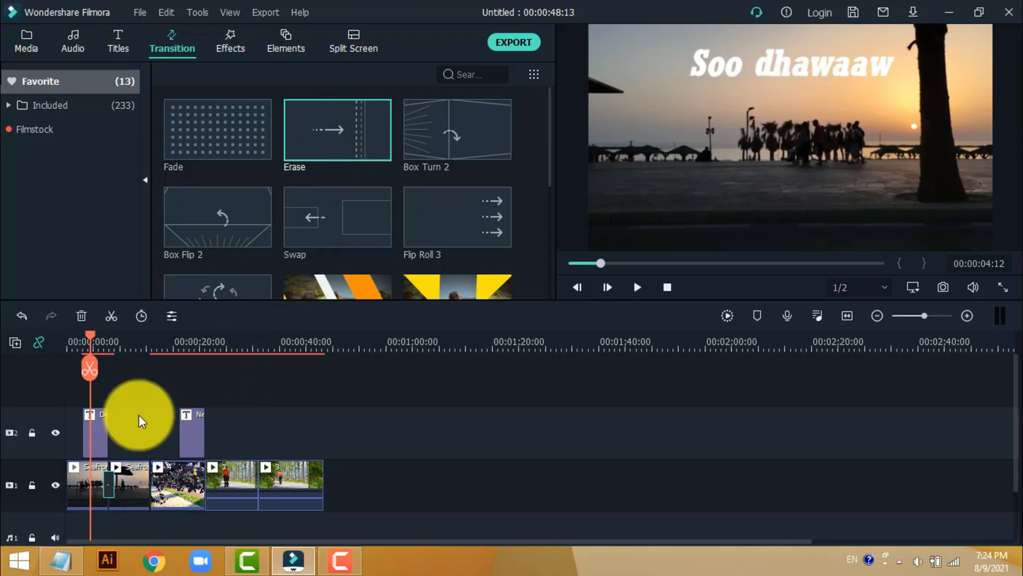
{"action": "scroll", "coordinate": [456, 186], "scroll_direction": "down", "scroll_amount": 4}
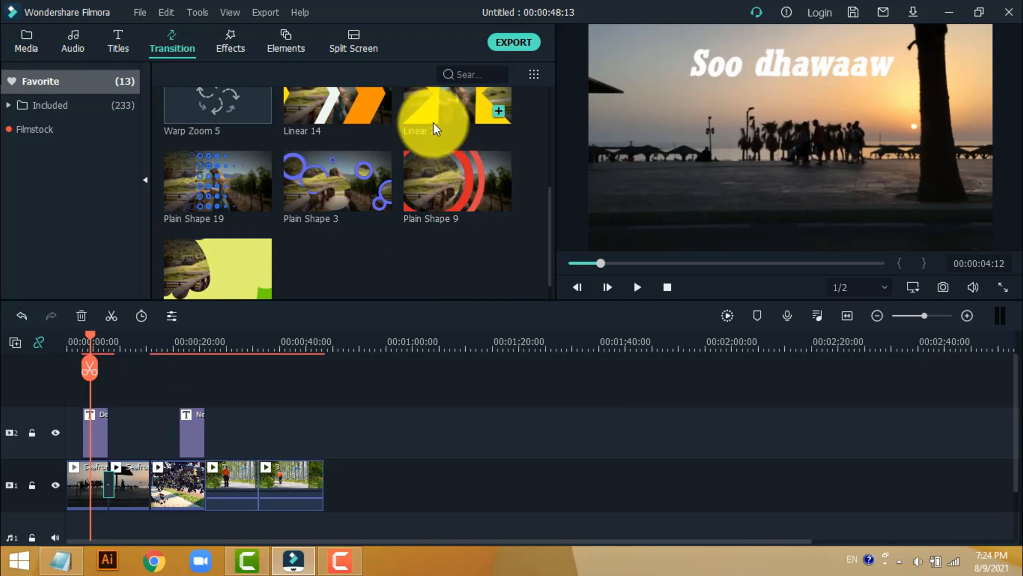
{"action": "mouse_move", "coordinate": [331, 102]}
{"action": "left_mouse_down"}
{"action": "mouse_move", "coordinate": [278, 376]}
{"action": "mouse_move", "coordinate": [149, 491]}
{"action": "left_mouse_up"}
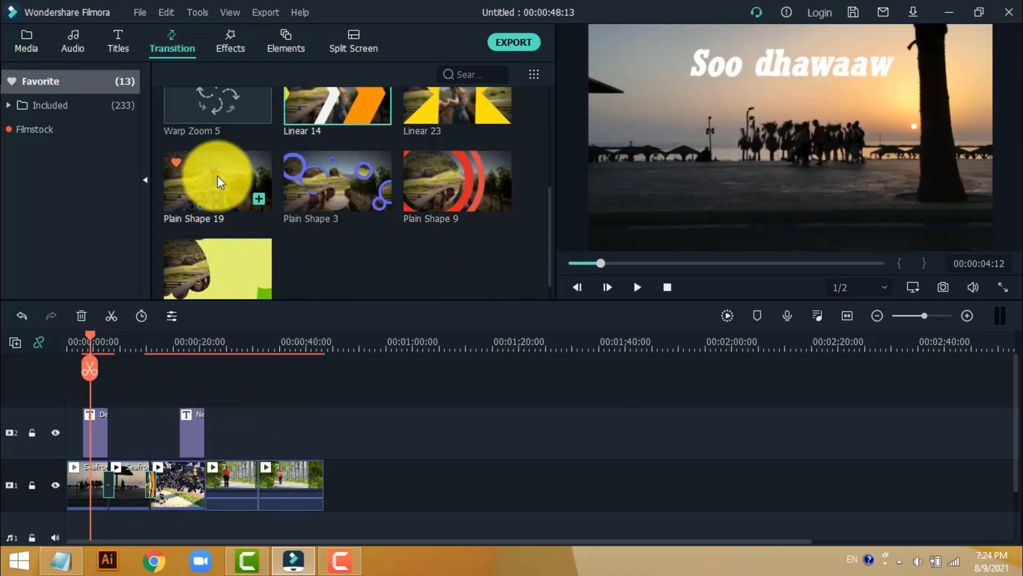
- Place the Plain Shape 19 transition at the third cut and the last favorite, the yellow-green shape transition, at the final cut
{"action": "left_click_drag", "start_coordinate": [222, 181], "coordinate": [230, 450]}
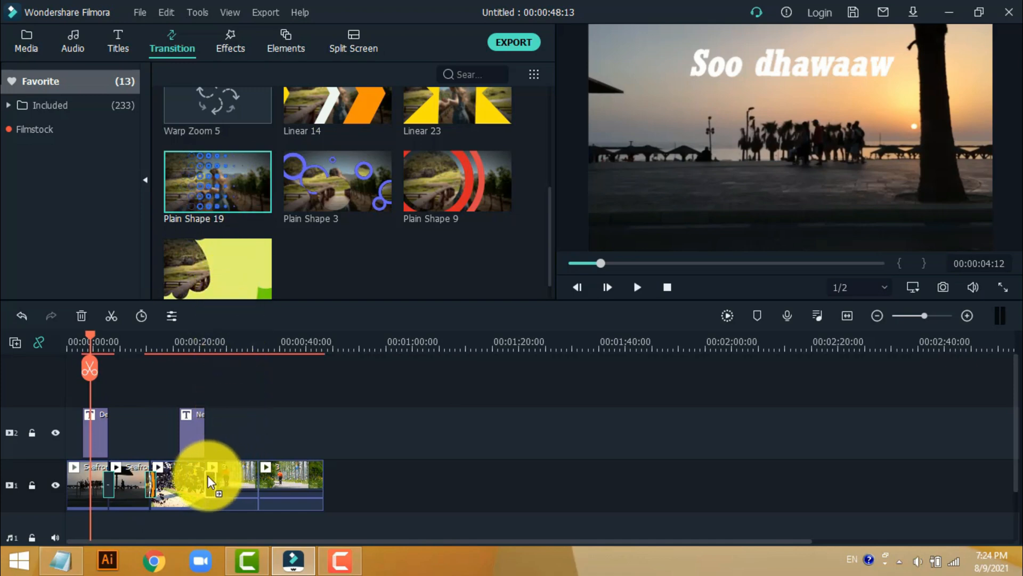
{"action": "left_click_drag", "start_coordinate": [203, 482], "coordinate": [204, 482]}
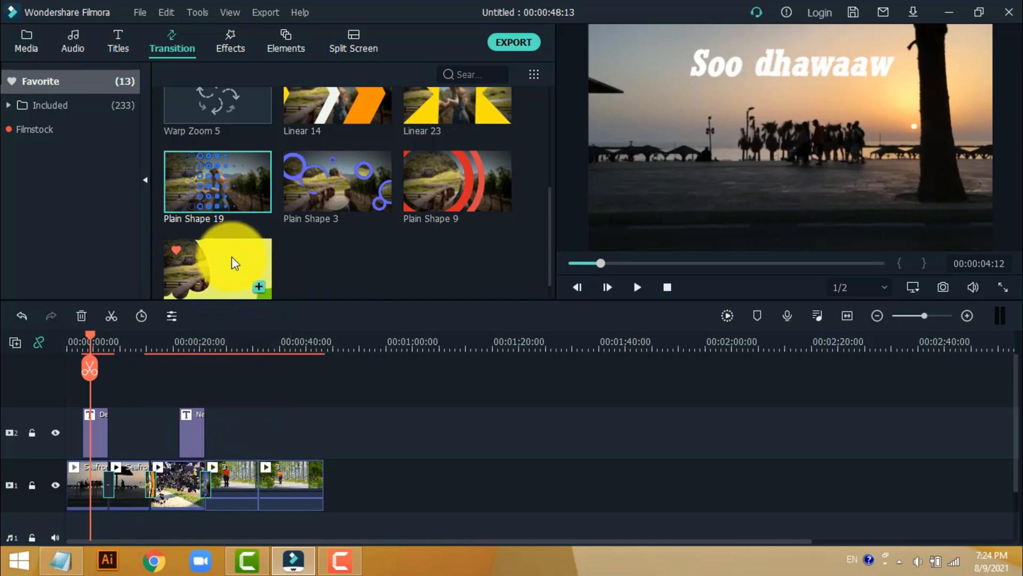
{"action": "left_click_drag", "start_coordinate": [240, 262], "coordinate": [254, 478]}
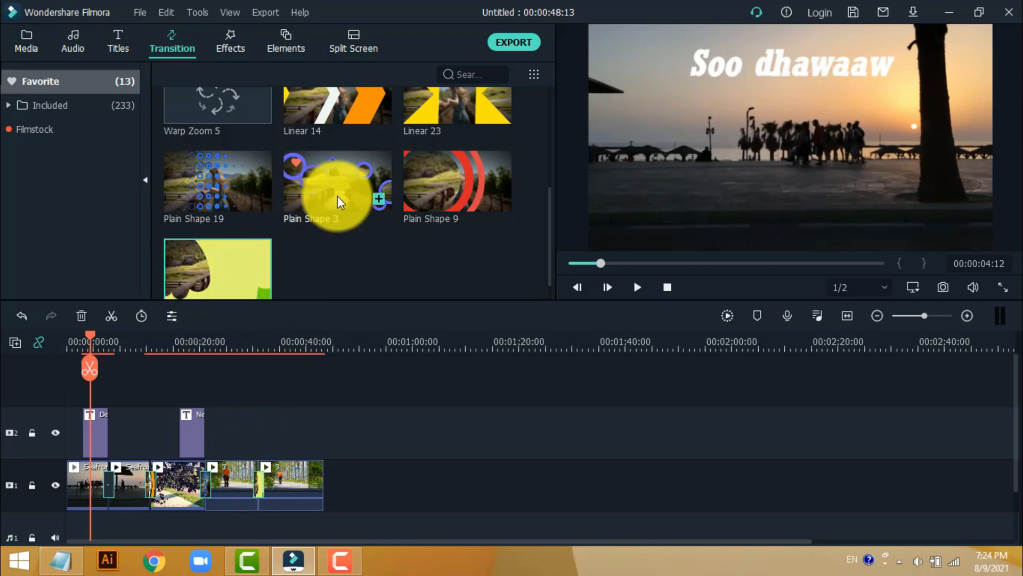
- Play back the section around each cut to check the four transitions
{"action": "key", "text": "space"}
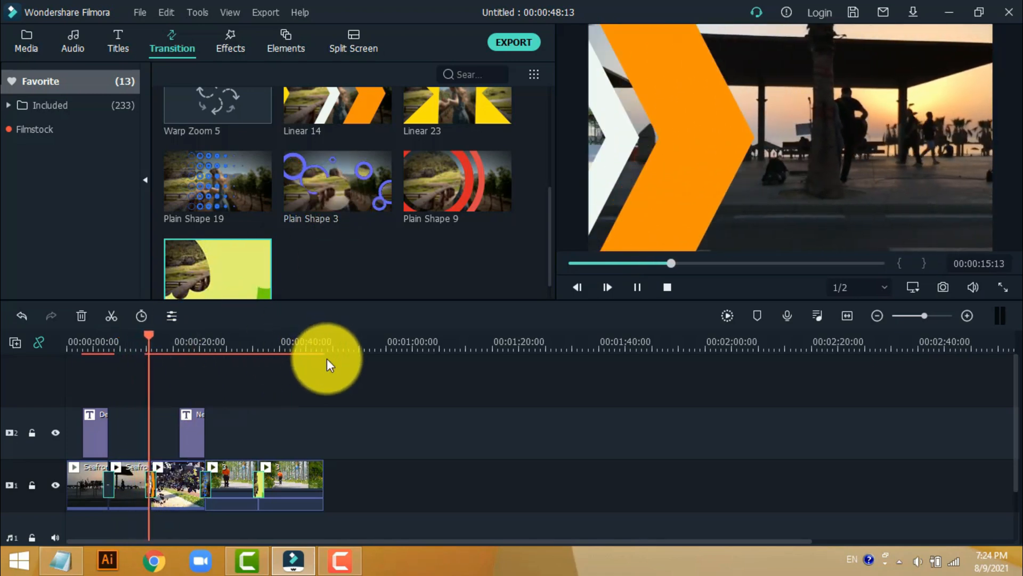
{"action": "key", "text": "space"}
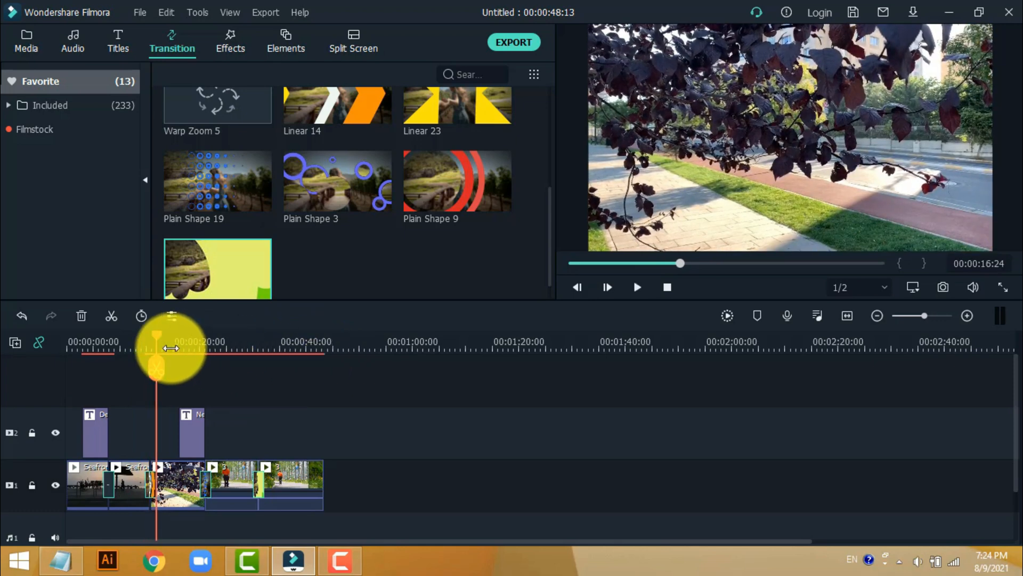
{"action": "left_click_drag", "start_coordinate": [158, 341], "coordinate": [196, 382]}
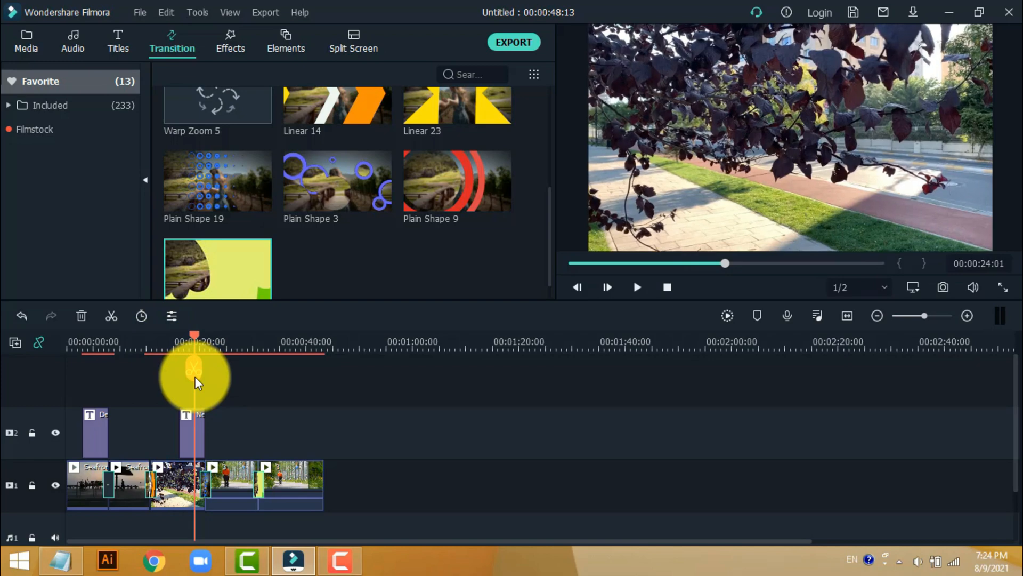
{"action": "key", "text": "space"}
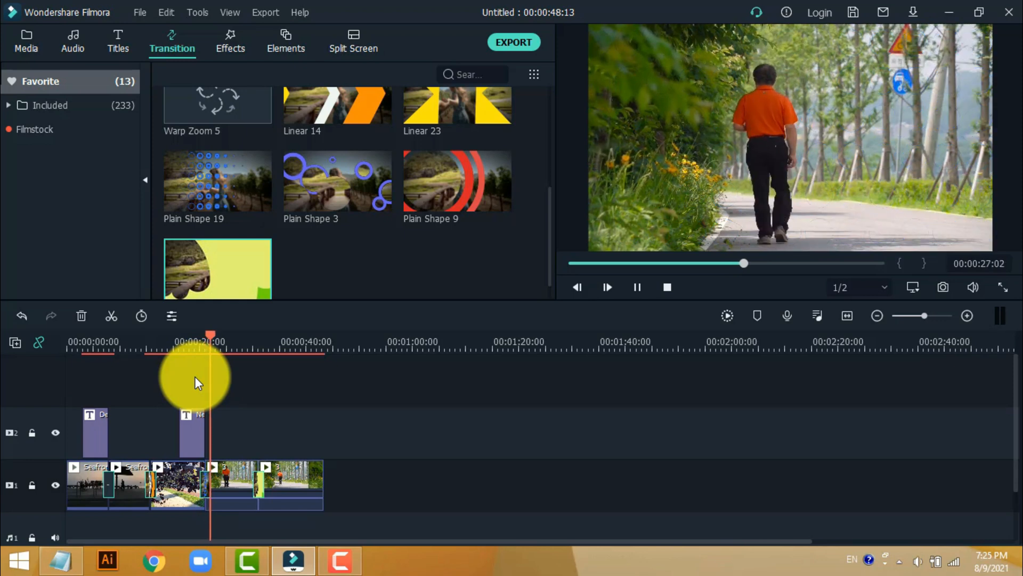
{"action": "left_click_drag", "start_coordinate": [206, 338], "coordinate": [245, 386]}
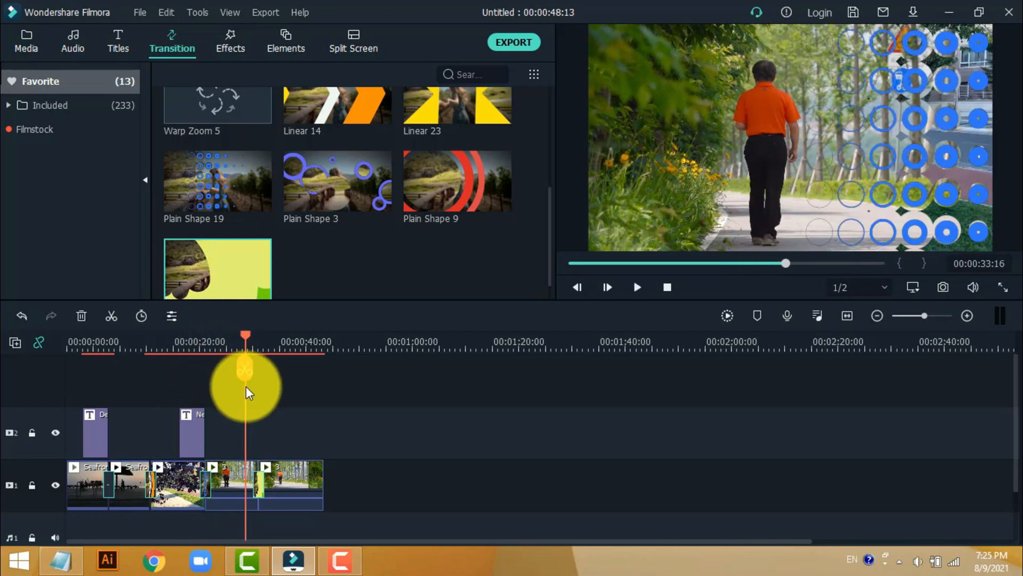
{"action": "key", "text": "space"}
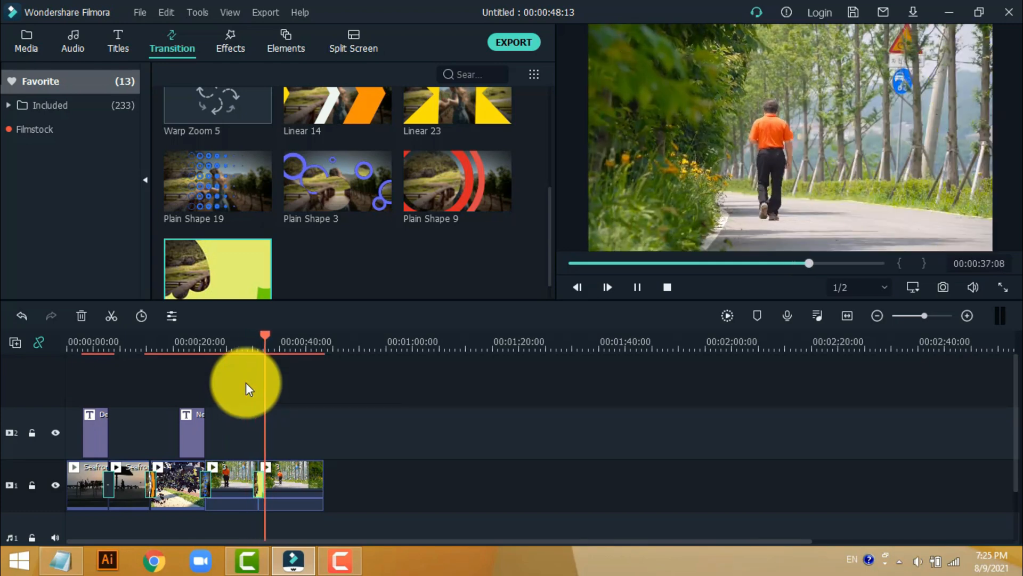
{"action": "key", "text": "space"}
- Show the included transitions, then switch to the effects library and browse its included effects
{"action": "scroll", "coordinate": [371, 187], "scroll_direction": "up", "scroll_amount": 3}
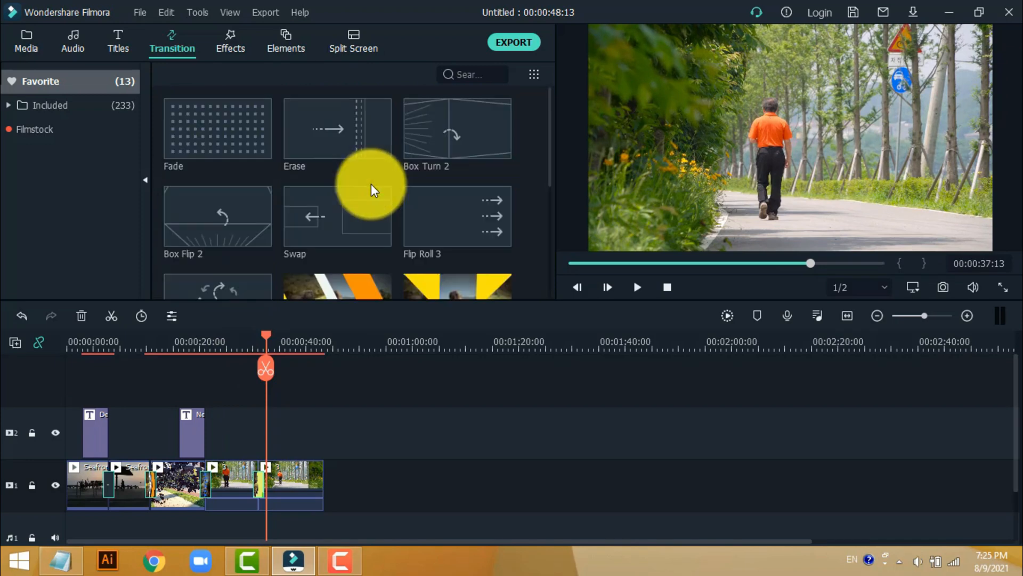
{"action": "left_click", "coordinate": [124, 107]}
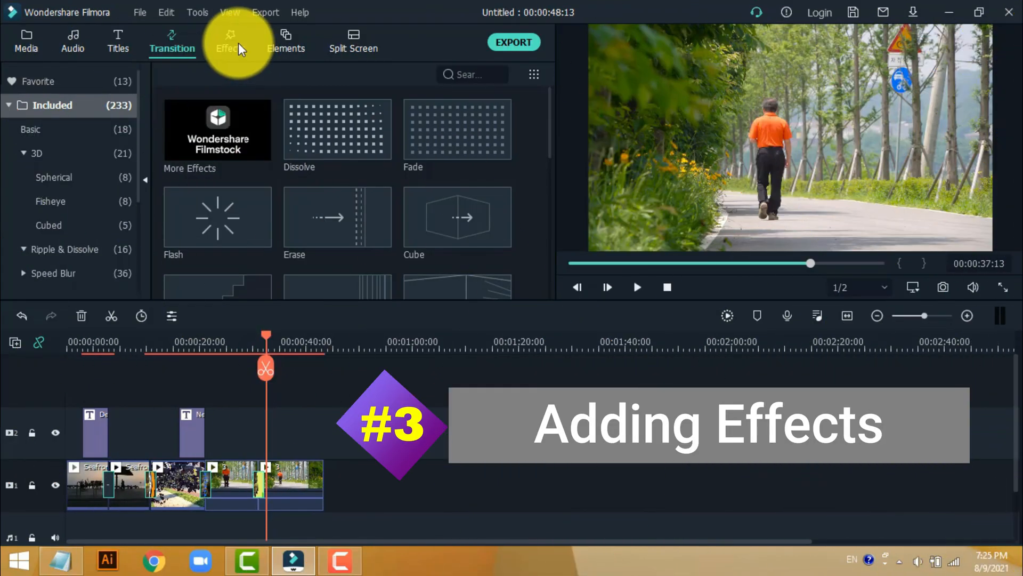
{"action": "left_click", "coordinate": [239, 43]}
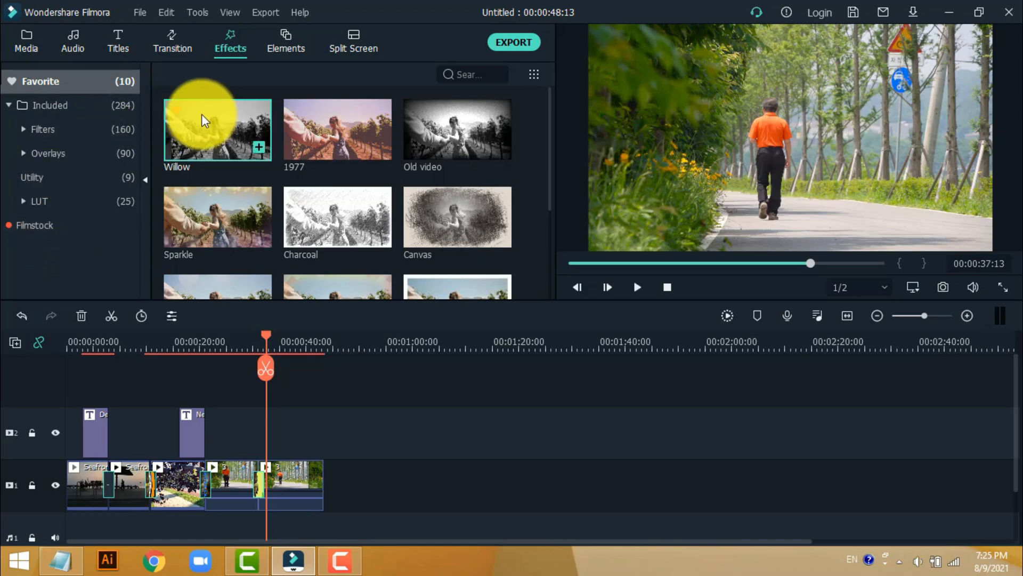
{"action": "left_click", "coordinate": [133, 105]}
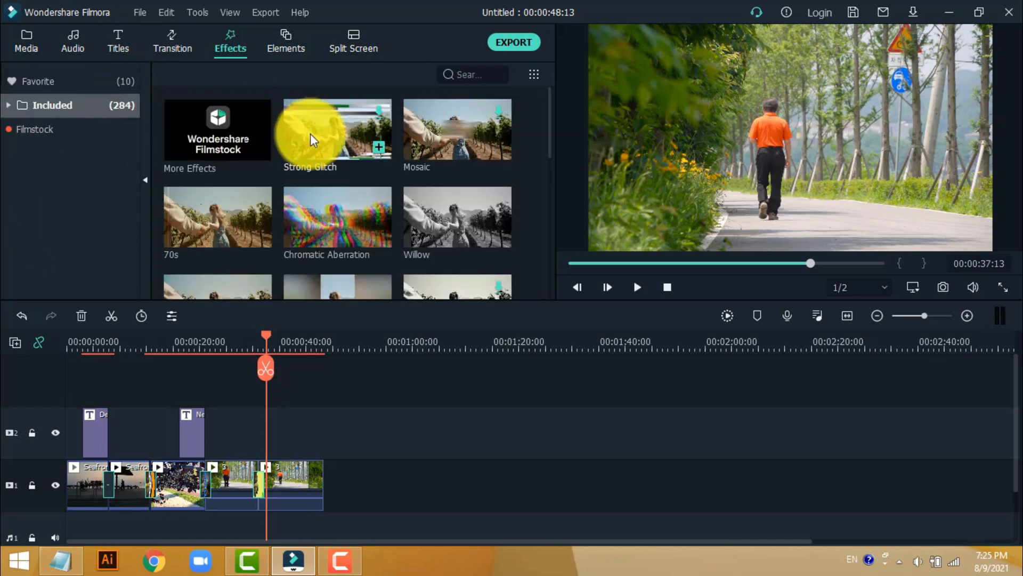
{"action": "scroll", "coordinate": [320, 202], "scroll_direction": "down", "scroll_amount": 10}
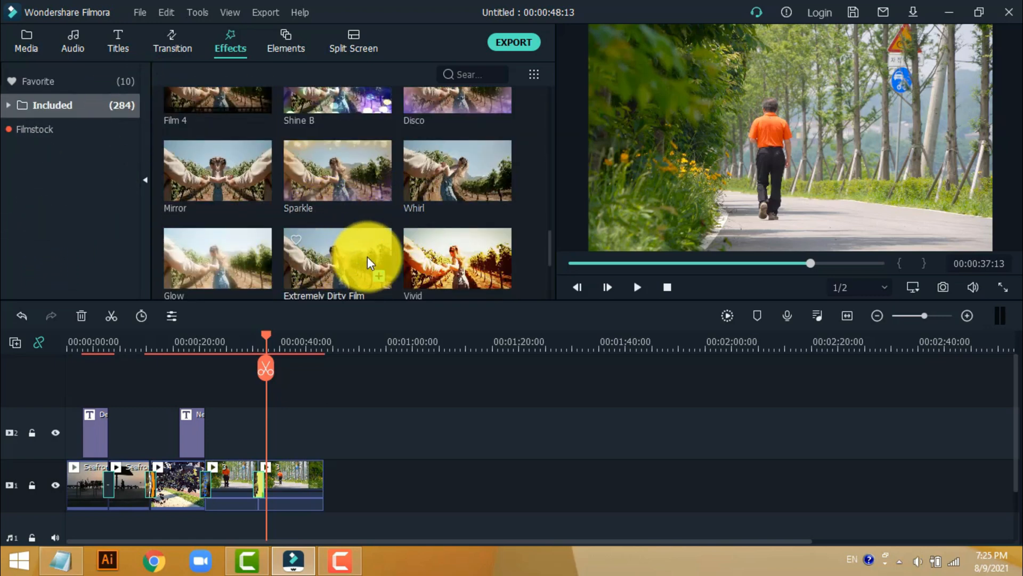
{"action": "scroll", "coordinate": [302, 190], "scroll_direction": "up", "scroll_amount": 3}
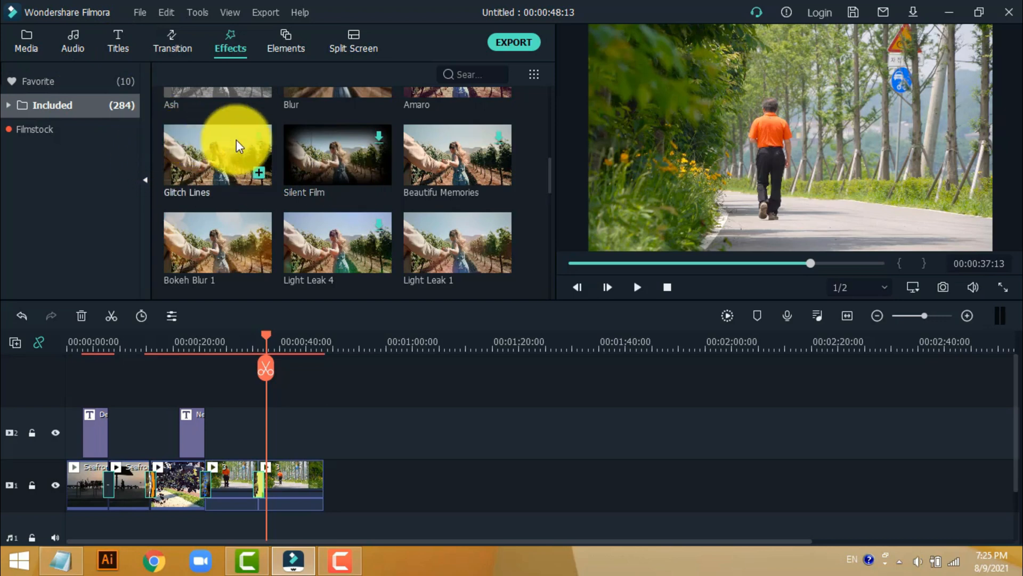
- Add the favorite effect 1977 to the second video track above the second Seafront clip, directly after the "Soo dhawaaw" title
{"action": "left_click", "coordinate": [62, 82]}
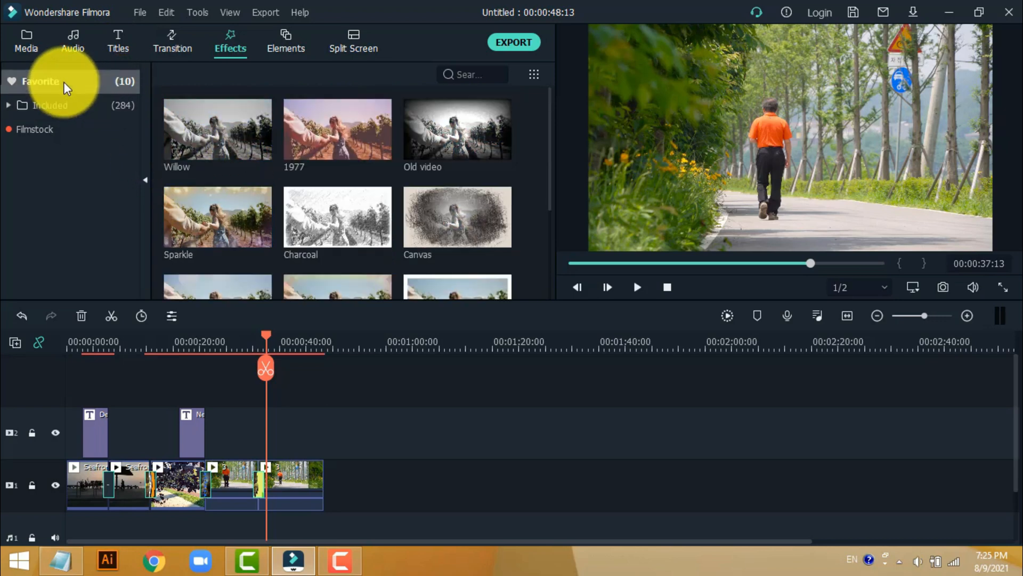
{"action": "left_click", "coordinate": [335, 135]}
{"action": "left_click_drag", "start_coordinate": [335, 135], "coordinate": [115, 443]}
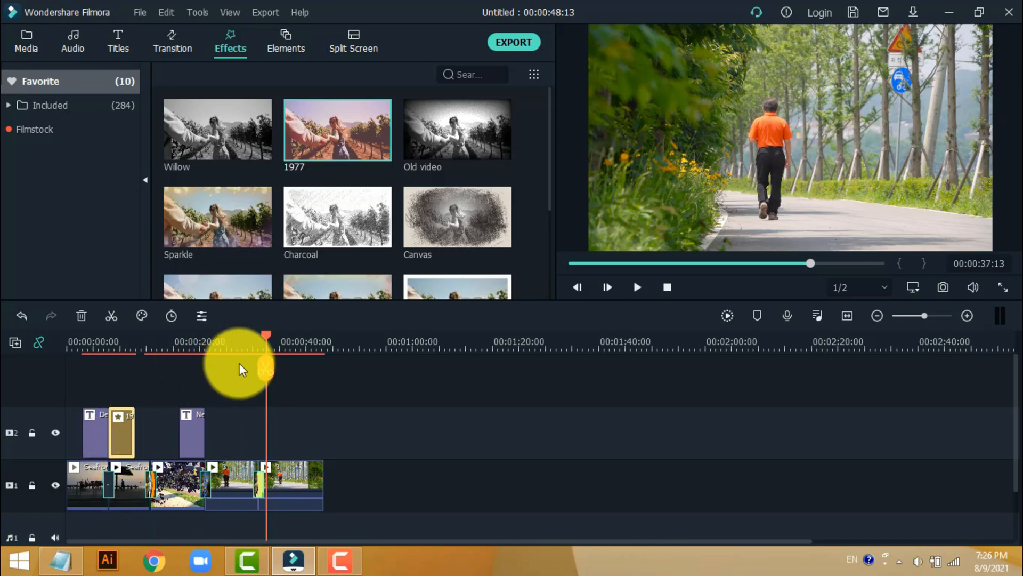
- Play back from just before the 1977 effect to check its look on the second Seafront clip
{"action": "left_click_drag", "start_coordinate": [262, 336], "coordinate": [99, 389]}
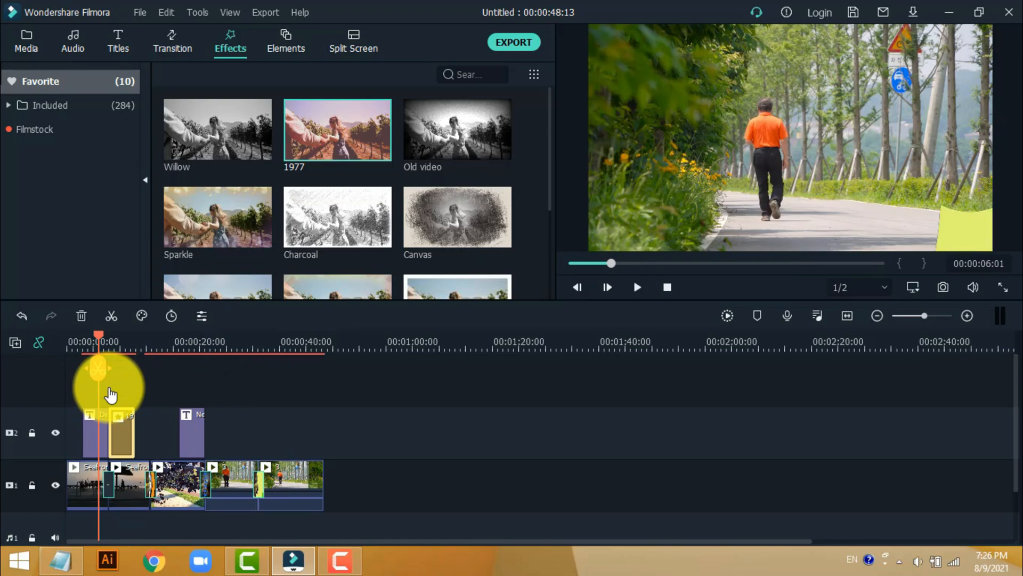
{"action": "key", "text": "space"}
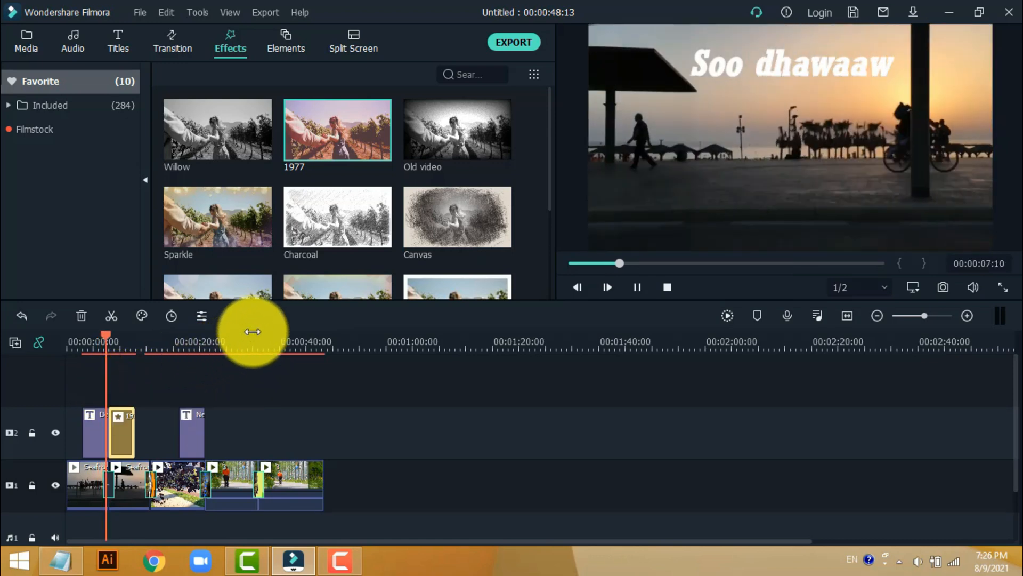
{"action": "key", "text": "space"}
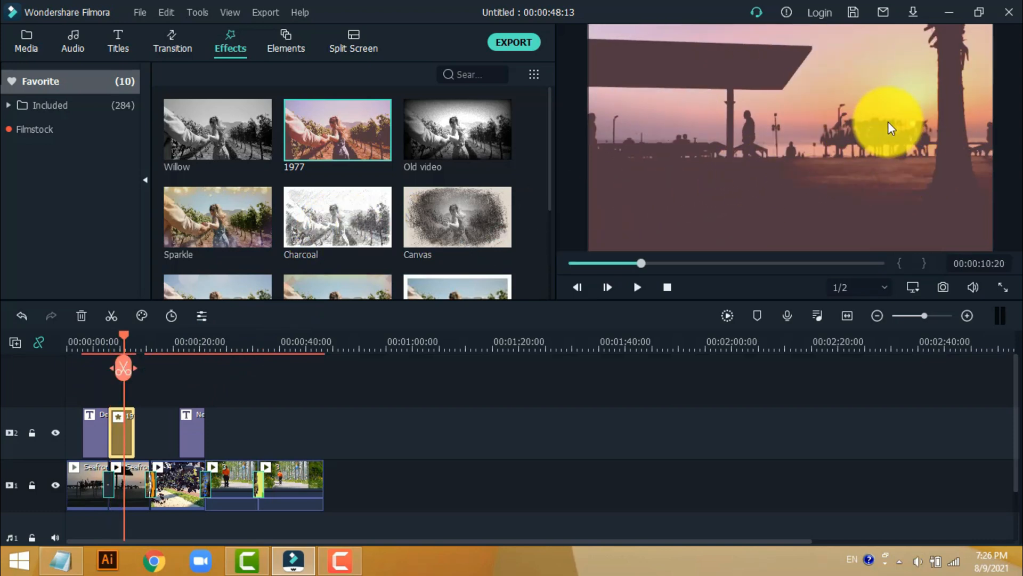
{"action": "key", "text": "space"}
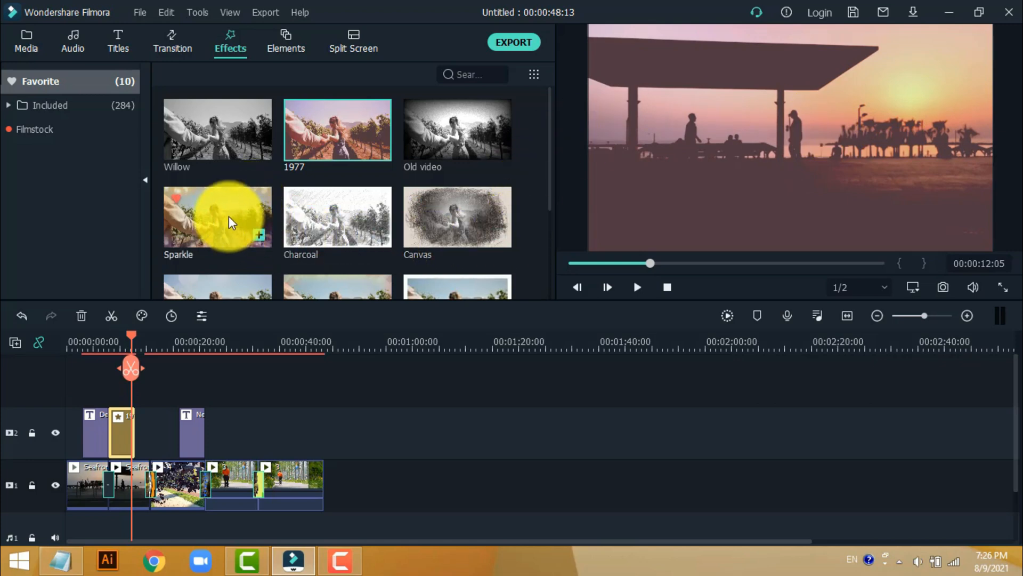
- Add the Sparkle effect to the second video track at the start of the last clip and play that section back
{"action": "left_click_drag", "start_coordinate": [228, 216], "coordinate": [264, 424]}
{"action": "left_click_drag", "start_coordinate": [132, 340], "coordinate": [255, 404]}
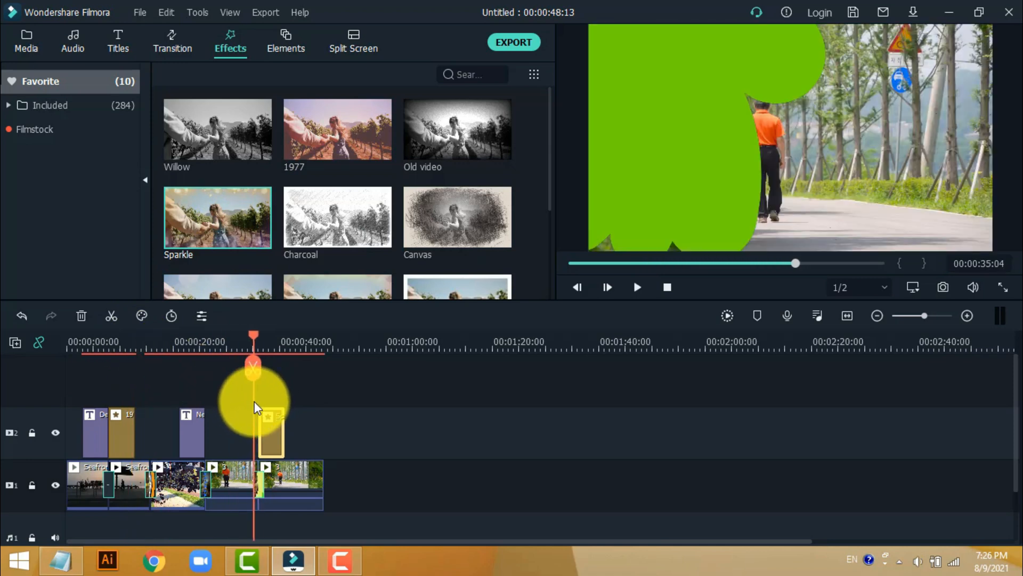
{"action": "key", "text": "space"}
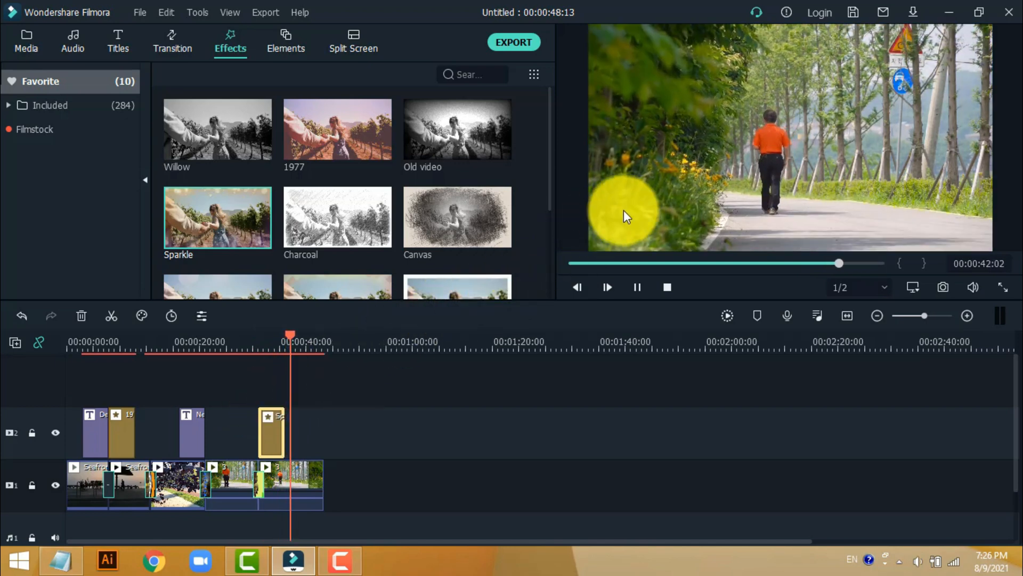
{"action": "key", "text": "space"}
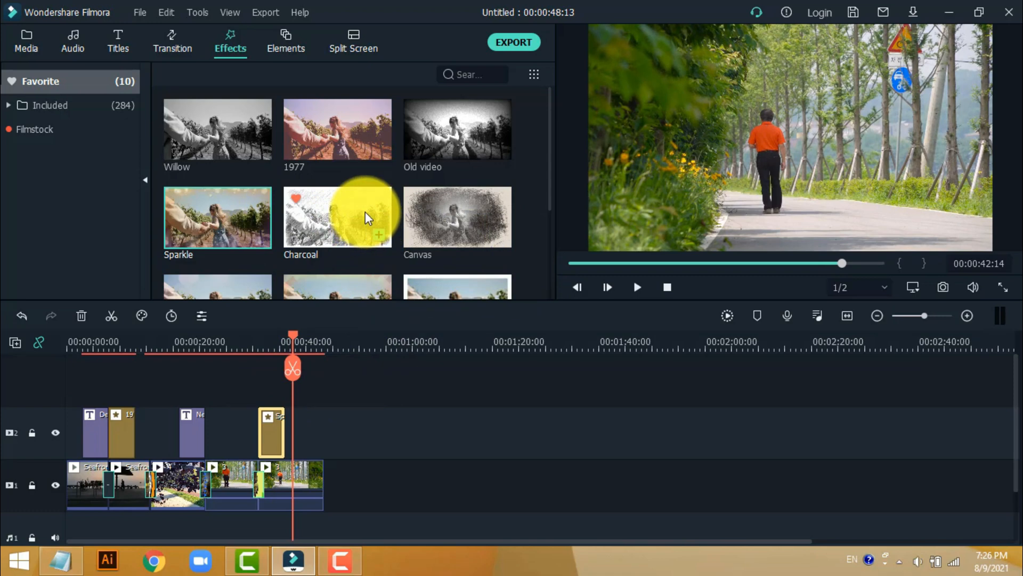
- Add the Border effect directly after Sparkle, covering the rest of the last clip, and play back the change between them
{"action": "scroll", "coordinate": [365, 212], "scroll_direction": "down", "scroll_amount": 3}
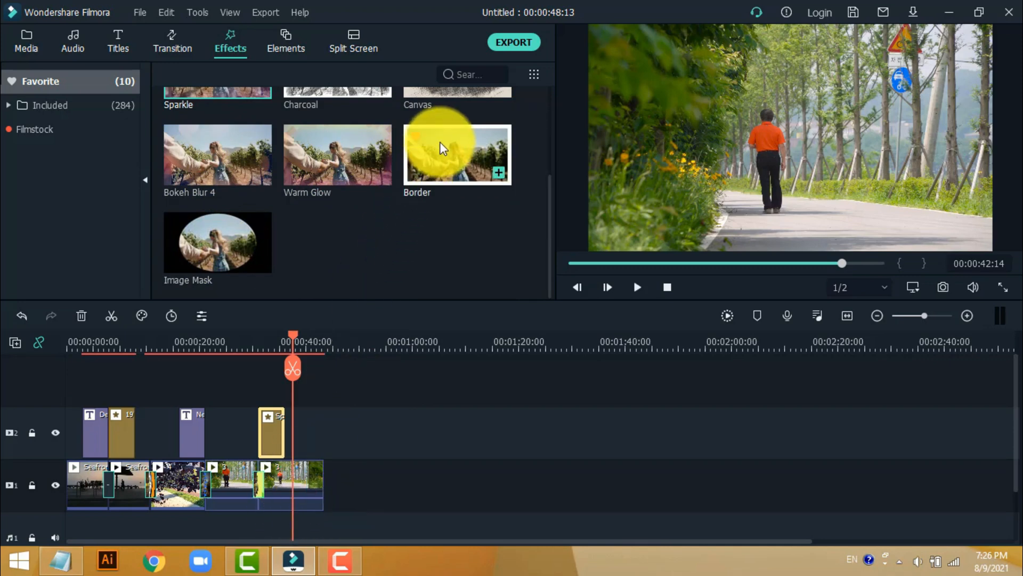
{"action": "left_click_drag", "start_coordinate": [445, 141], "coordinate": [324, 429]}
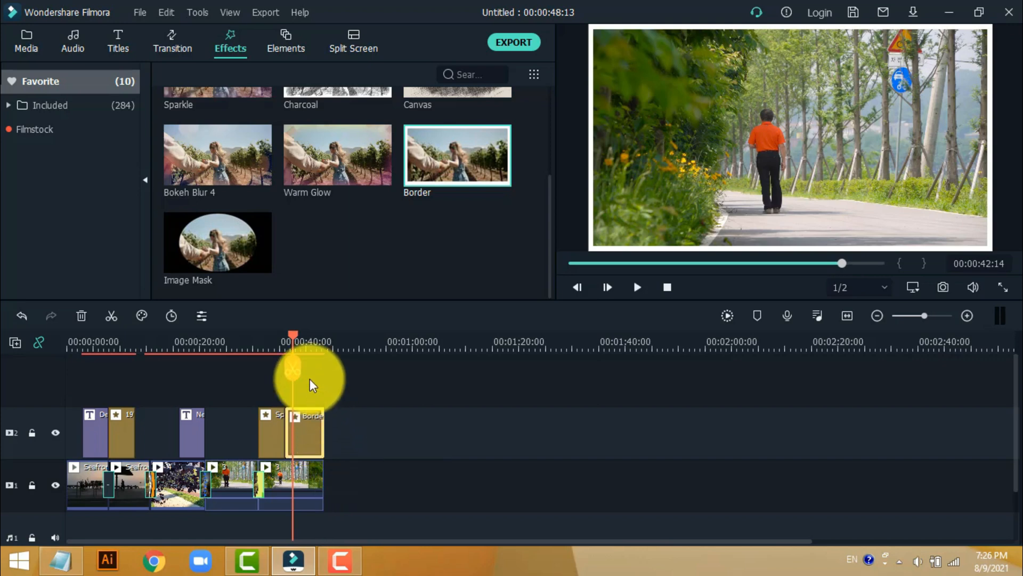
{"action": "key", "text": "space"}
{"action": "left_click_drag", "start_coordinate": [294, 335], "coordinate": [269, 340]}
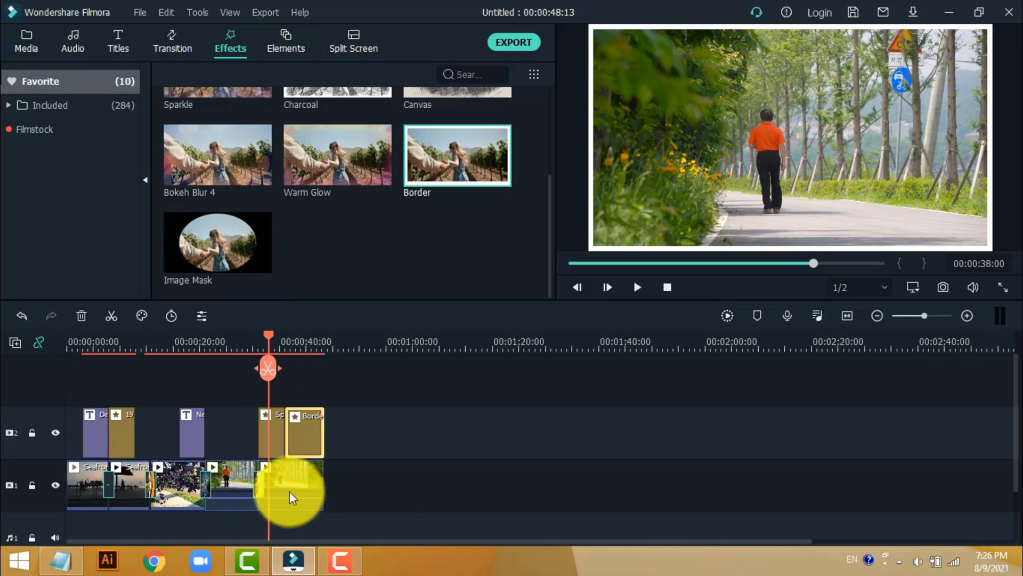
{"action": "key", "text": "space"}
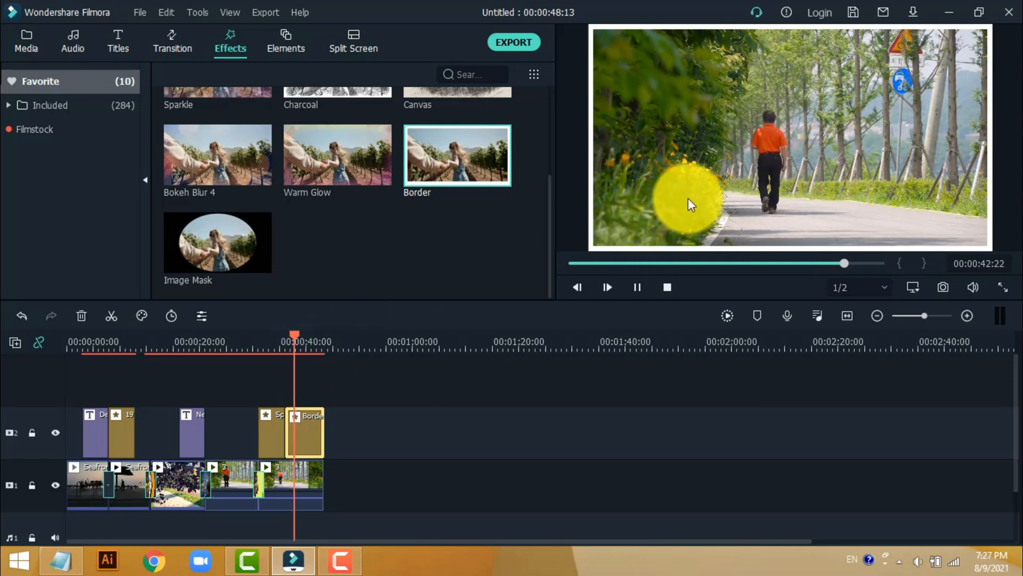
{"action": "key", "text": "space"}
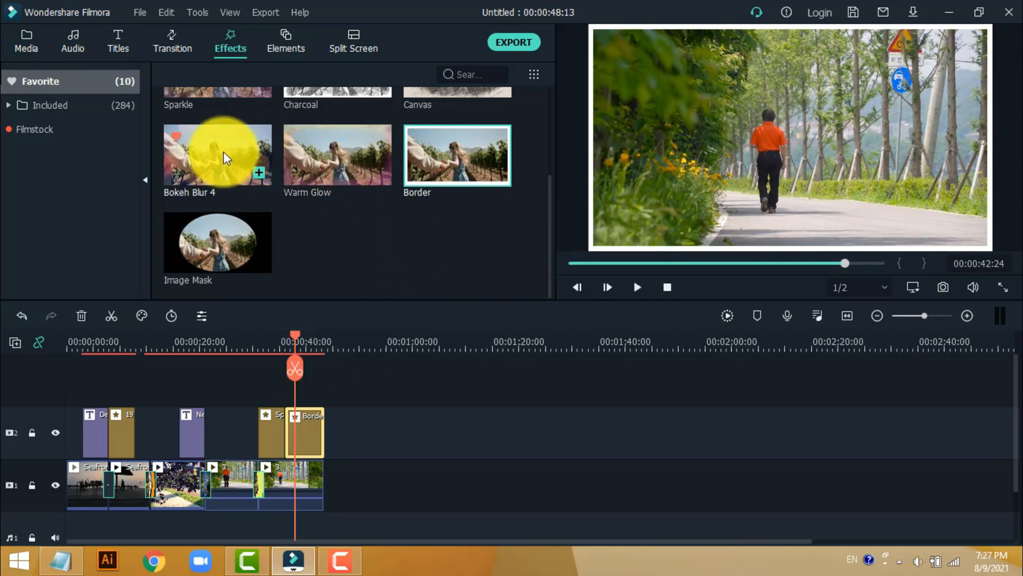
- Add the Bokeh Blur 4 effect directly before Sparkle, over the end of the fourth clip, and play that section back
{"action": "left_click_drag", "start_coordinate": [223, 151], "coordinate": [224, 435]}
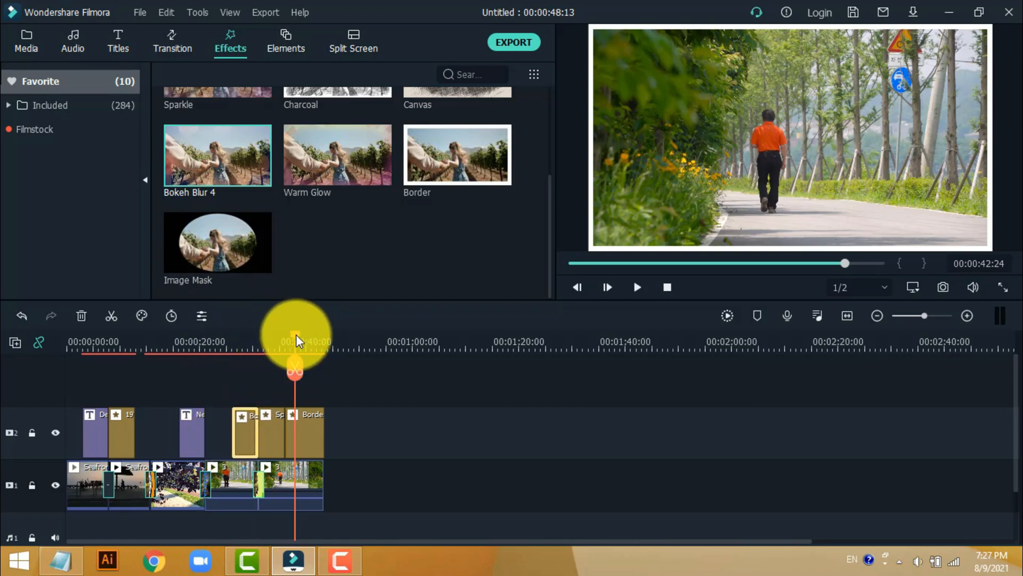
{"action": "left_click_drag", "start_coordinate": [295, 334], "coordinate": [225, 361]}
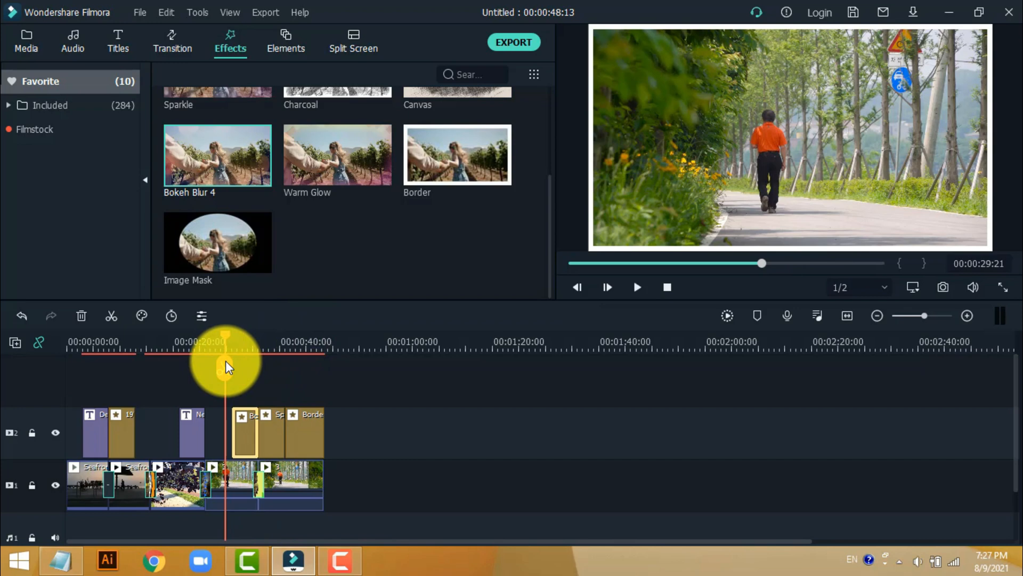
{"action": "key", "text": "space"}
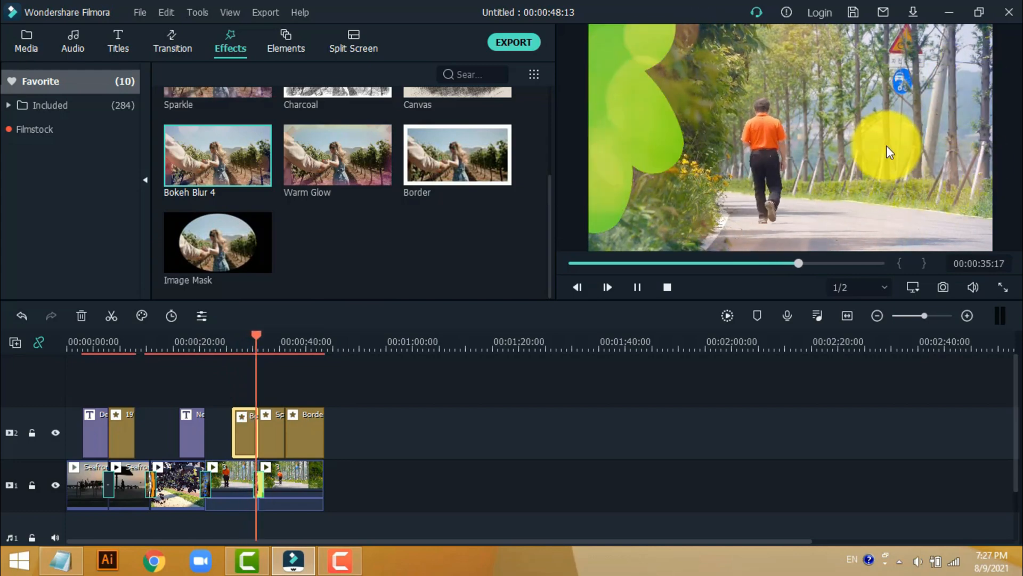
- Add the favourite ??? element on a new third video track over the end of the last clip and play that section back
{"action": "key", "text": "space"}
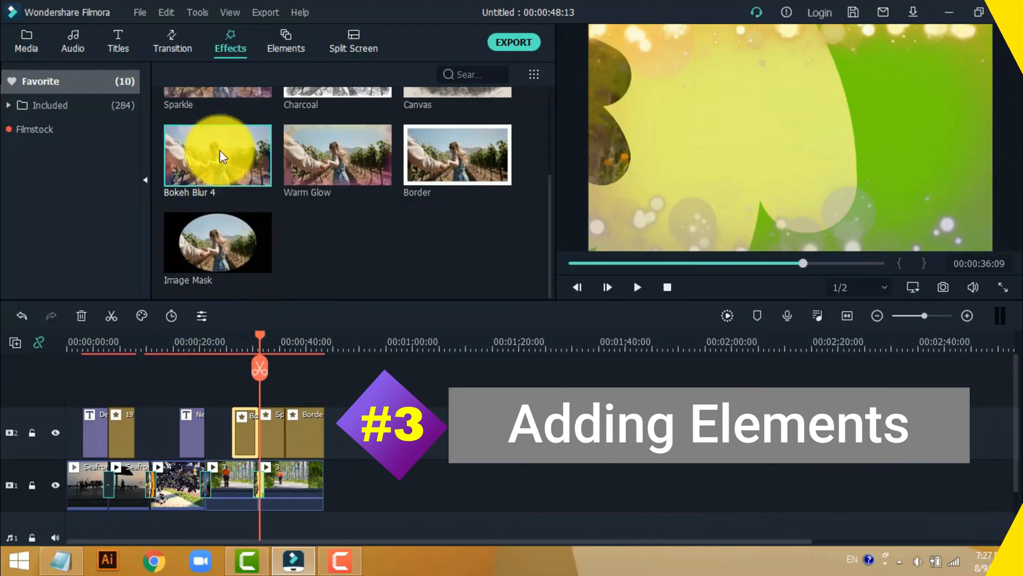
{"action": "left_click", "coordinate": [281, 37]}
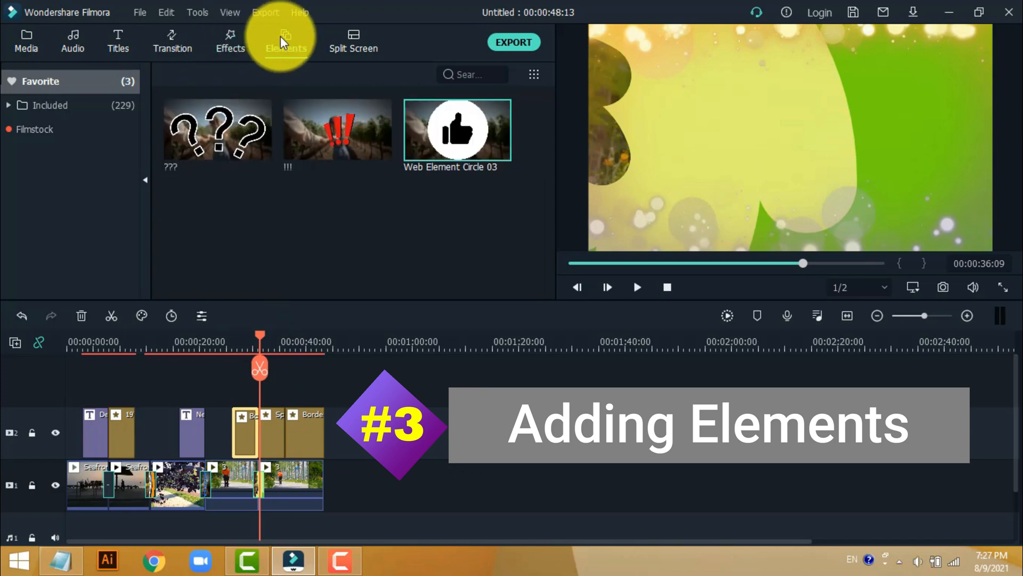
{"action": "left_click", "coordinate": [117, 111]}
{"action": "scroll", "coordinate": [319, 221], "scroll_direction": "down", "scroll_amount": 6}
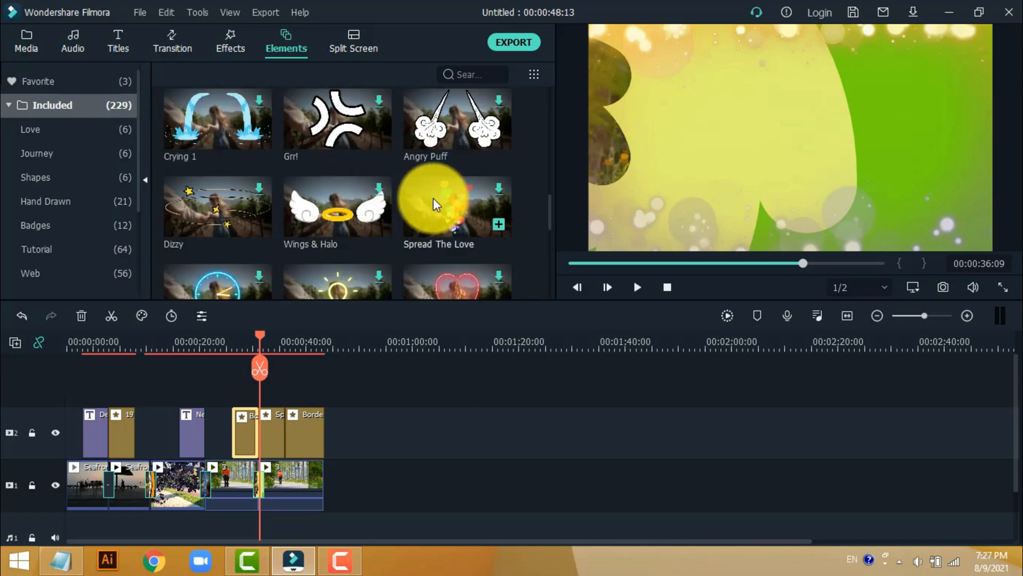
{"action": "scroll", "coordinate": [373, 178], "scroll_direction": "up", "scroll_amount": 6}
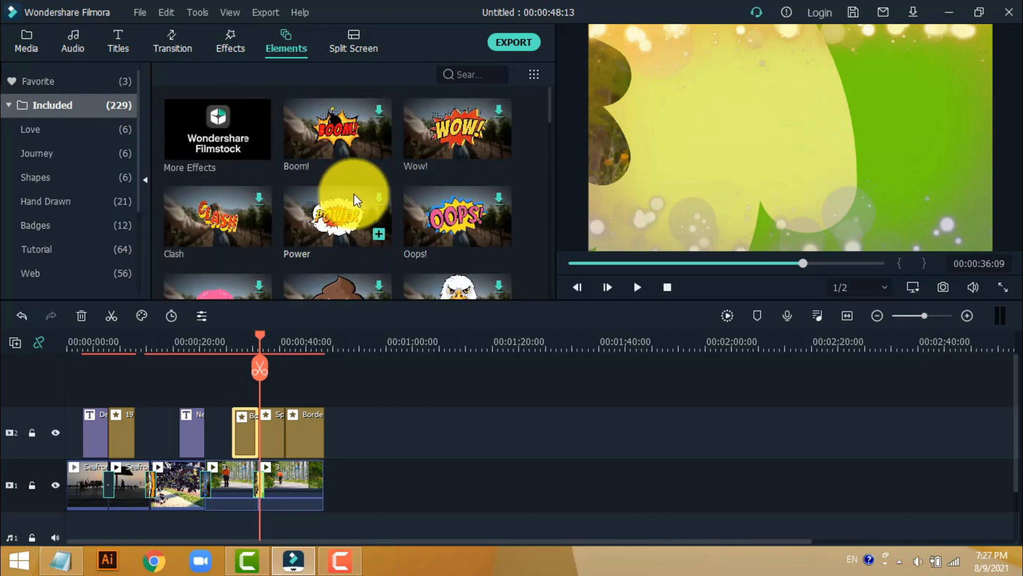
{"action": "left_click", "coordinate": [76, 83]}
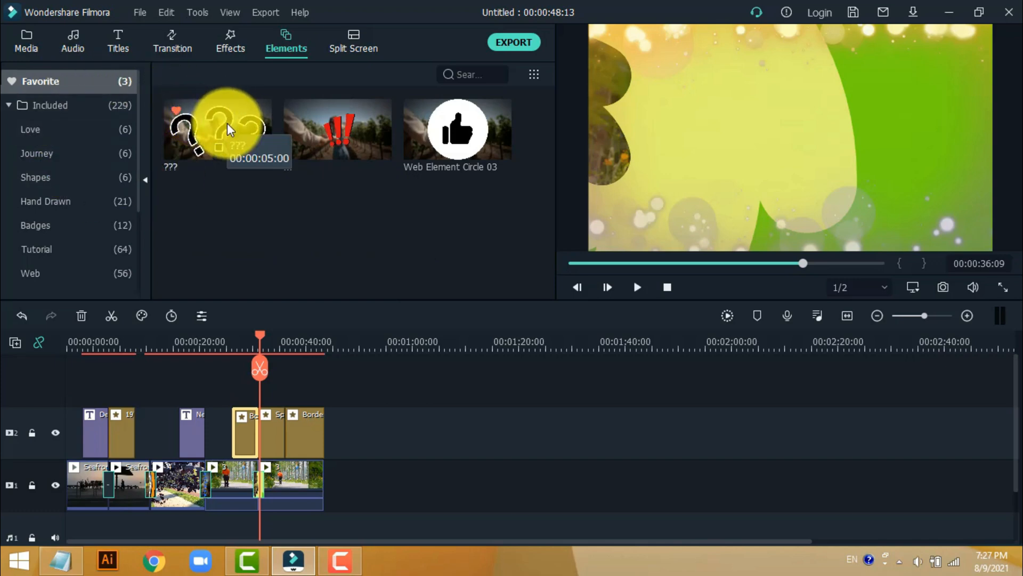
{"action": "left_click_drag", "start_coordinate": [227, 123], "coordinate": [300, 381]}
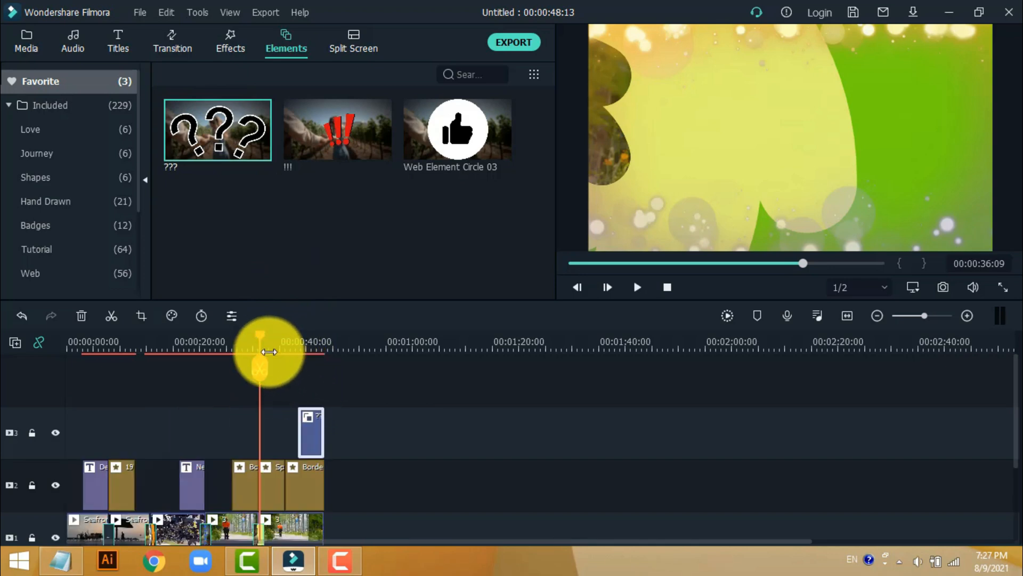
{"action": "left_click_drag", "start_coordinate": [259, 334], "coordinate": [292, 348]}
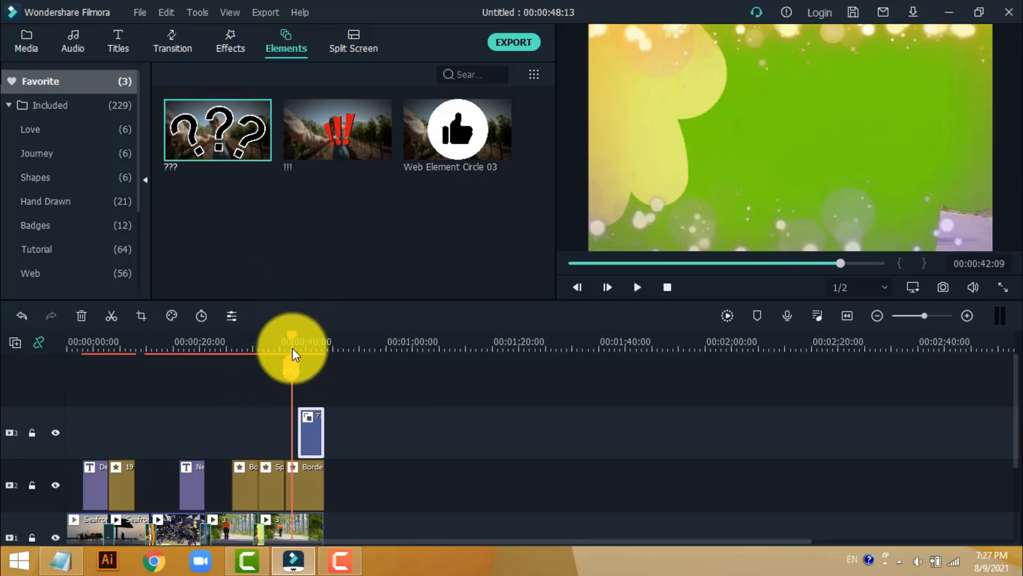
{"action": "key", "text": "space"}
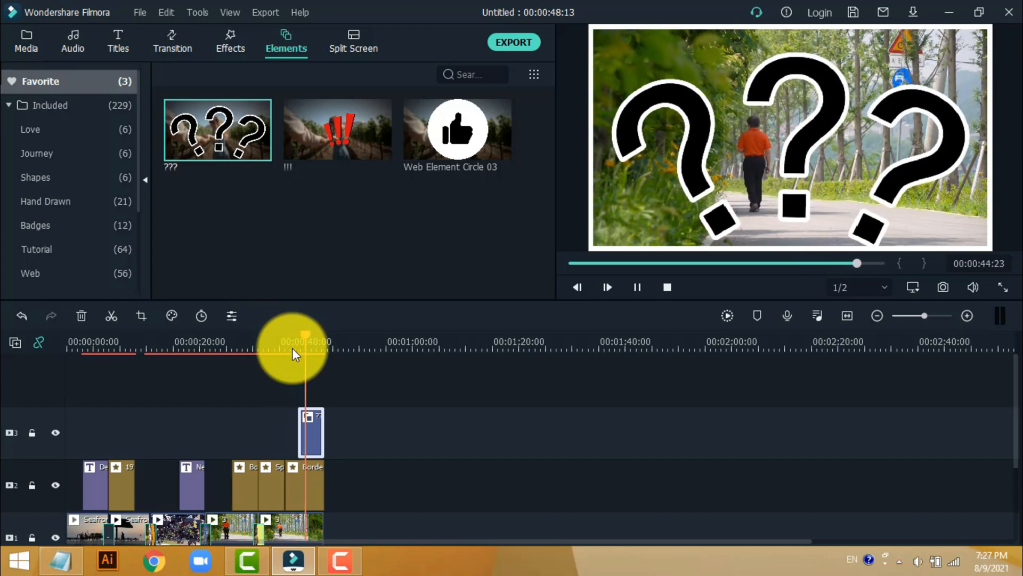
{"action": "key", "text": "space"}
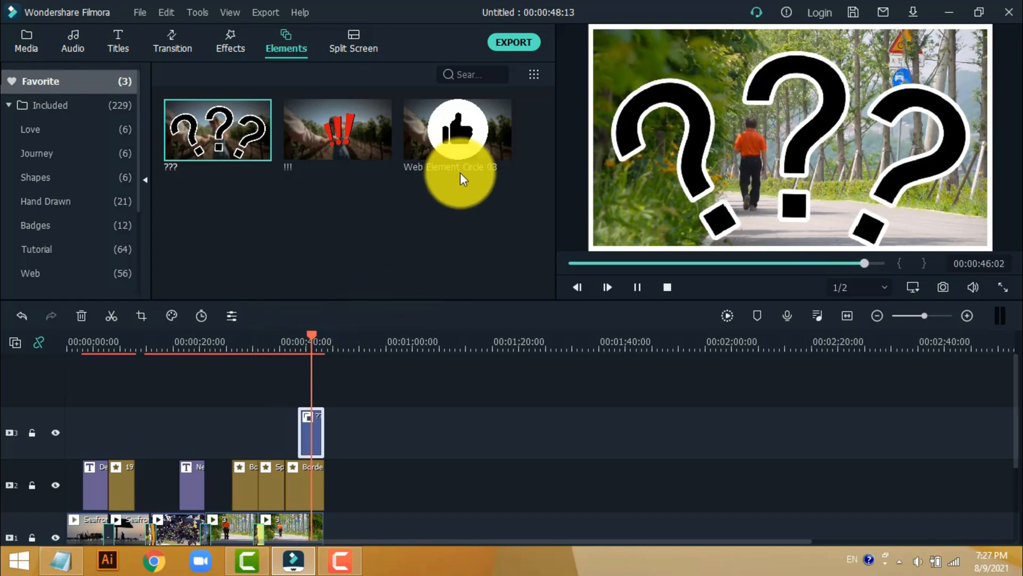
- Add the Web Element Circle 03 element to the third video track directly before the ??? element and play that section back
{"action": "mouse_move", "coordinate": [459, 126]}
{"action": "left_click_drag", "start_coordinate": [460, 125], "coordinate": [270, 420]}
{"action": "left_click_drag", "start_coordinate": [311, 340], "coordinate": [258, 345]}
{"action": "key", "text": "space"}
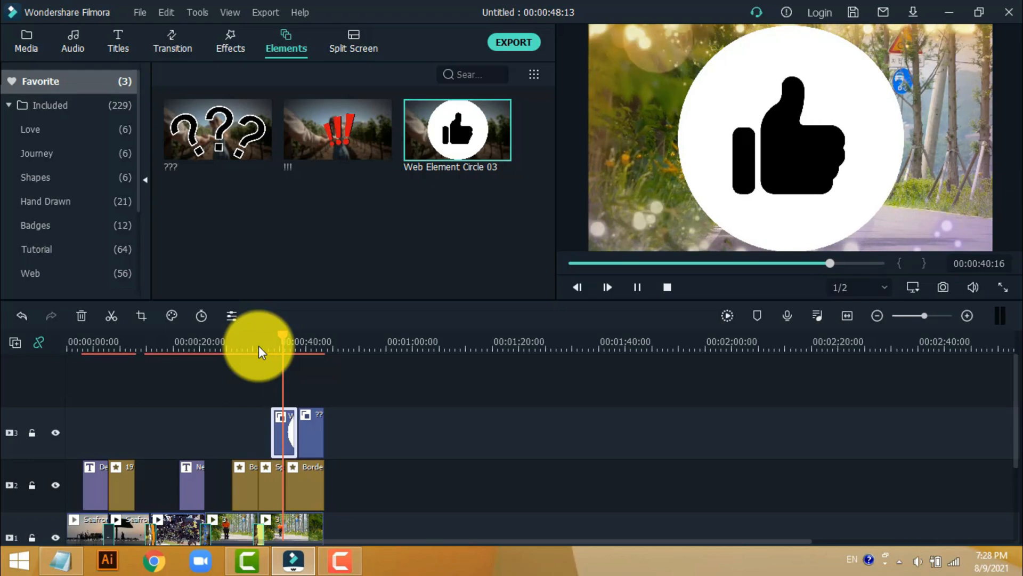
{"action": "key", "text": "space"}
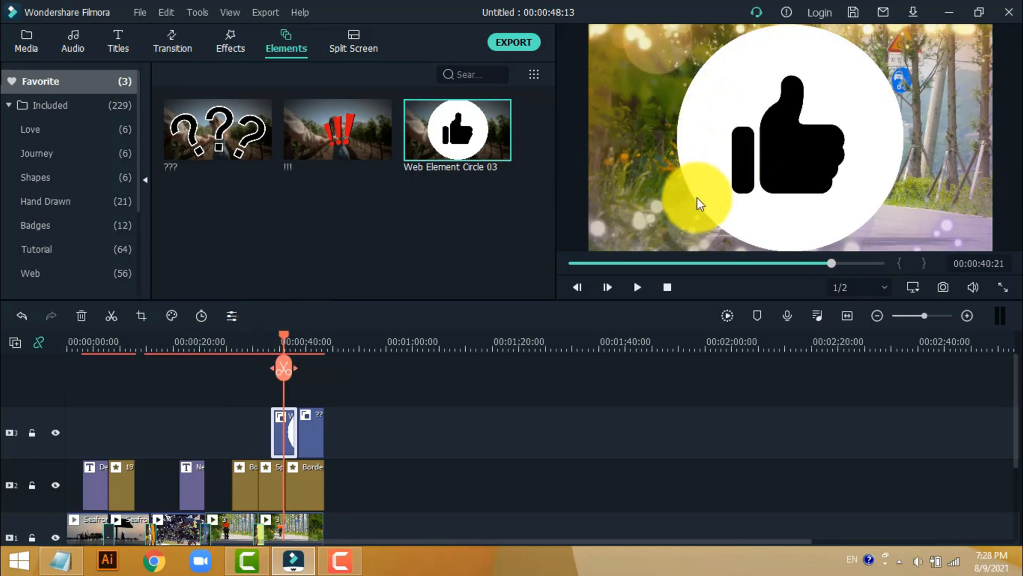
- Shrink the thumbs-up circle to less than half its size in the lower right of the frame and play it back
{"action": "double_click", "coordinate": [280, 433]}
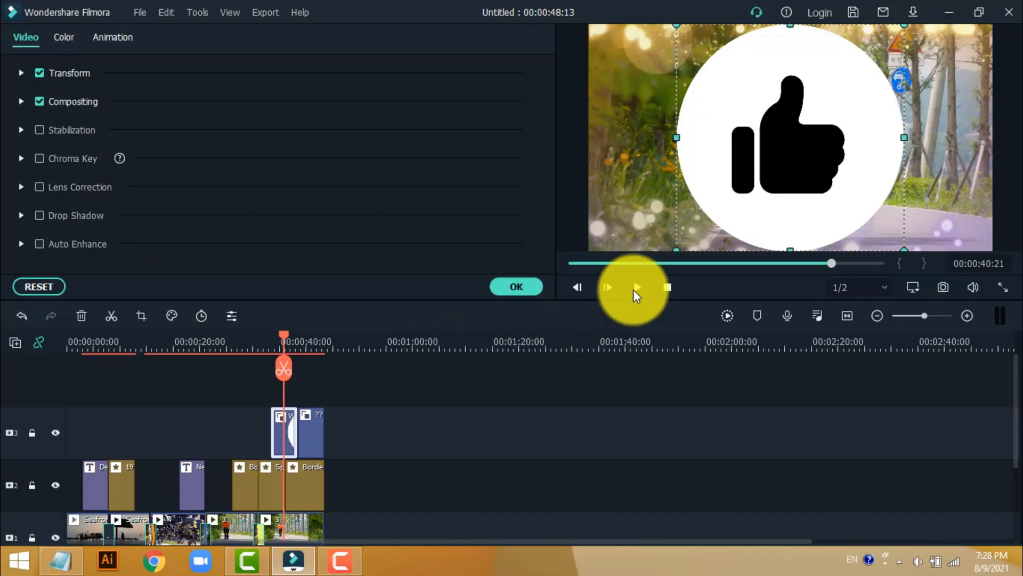
{"action": "left_click_drag", "start_coordinate": [678, 246], "coordinate": [856, 104]}
{"action": "left_click_drag", "start_coordinate": [877, 143], "coordinate": [924, 243]}
{"action": "left_click", "coordinate": [527, 286]}
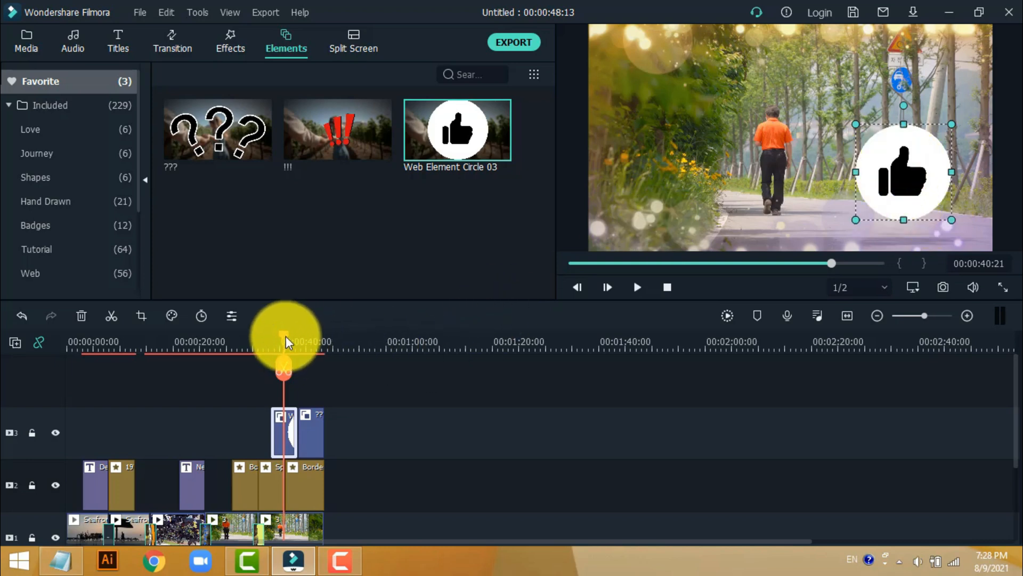
{"action": "left_click_drag", "start_coordinate": [285, 336], "coordinate": [261, 339]}
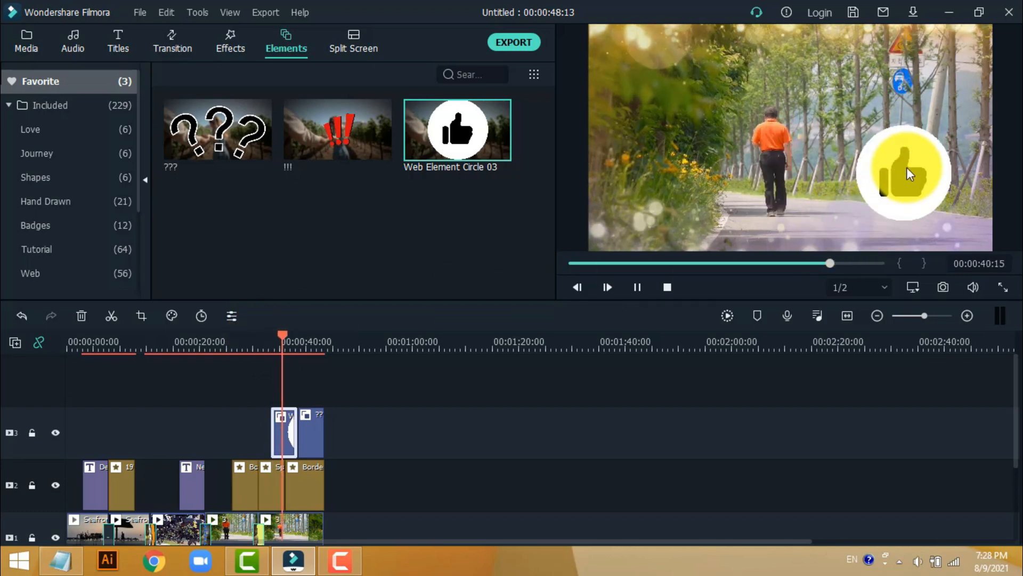
{"action": "key", "text": "space"}
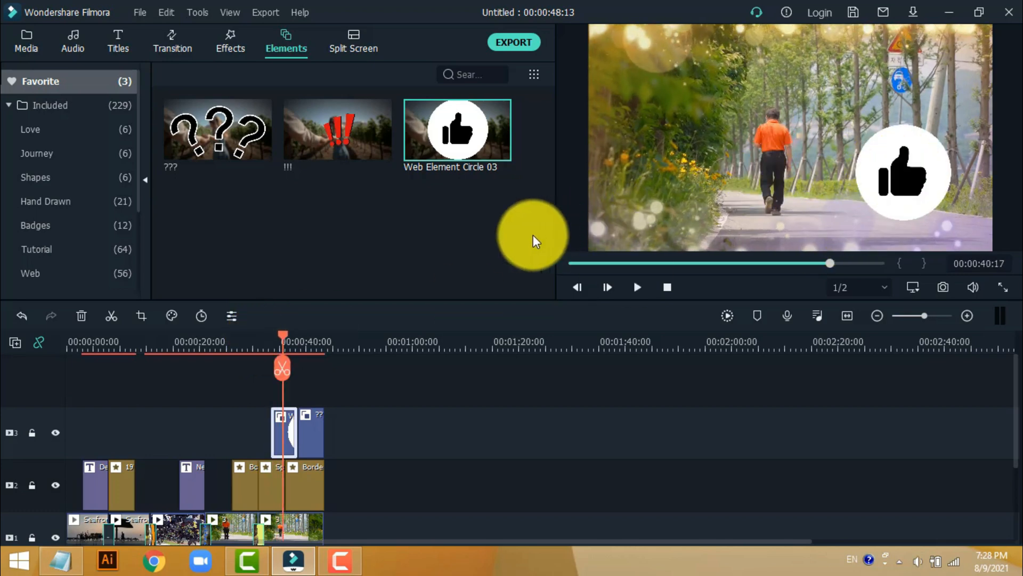
- Add the !!! element to the third video track at the start of the fourth clip and play that section back
{"action": "left_click", "coordinate": [343, 126]}
{"action": "left_click_drag", "start_coordinate": [343, 126], "coordinate": [219, 421]}
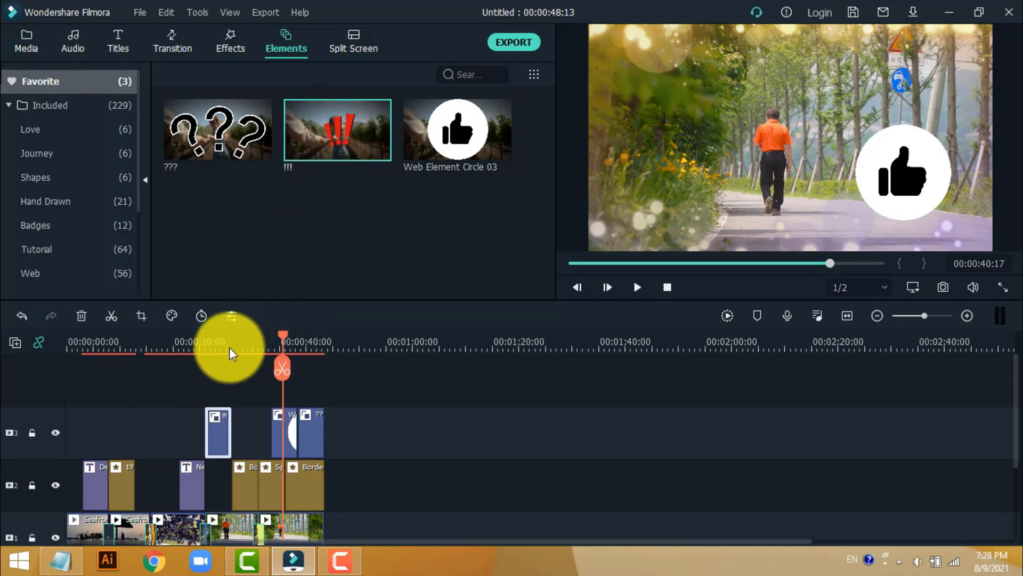
{"action": "left_click", "coordinate": [193, 353]}
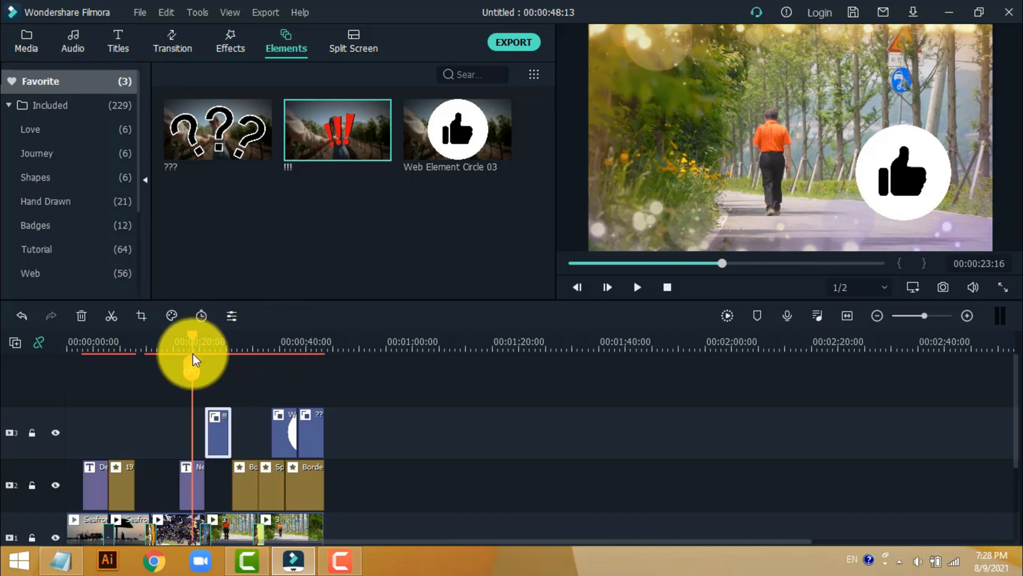
{"action": "key", "text": "space"}
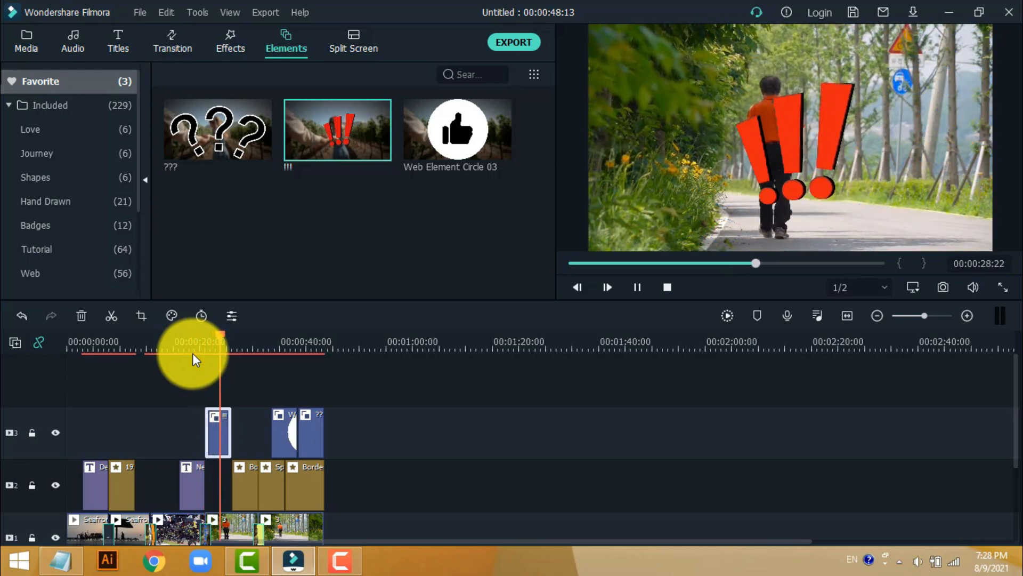
{"action": "key", "text": "space"}
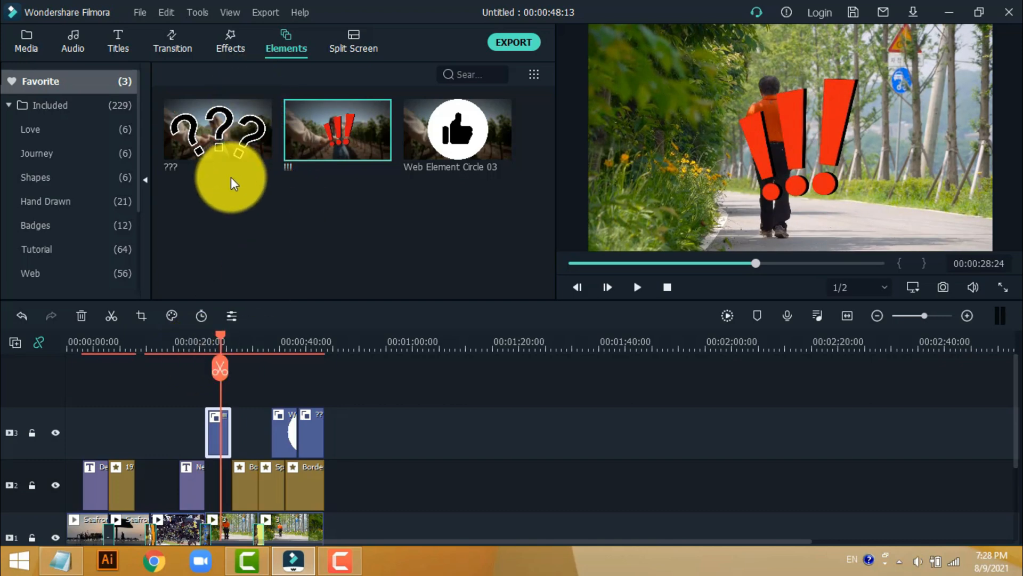
- Add image 8 on a new fourth video track directly above the ??? element and play that section back
{"action": "left_click", "coordinate": [28, 40]}
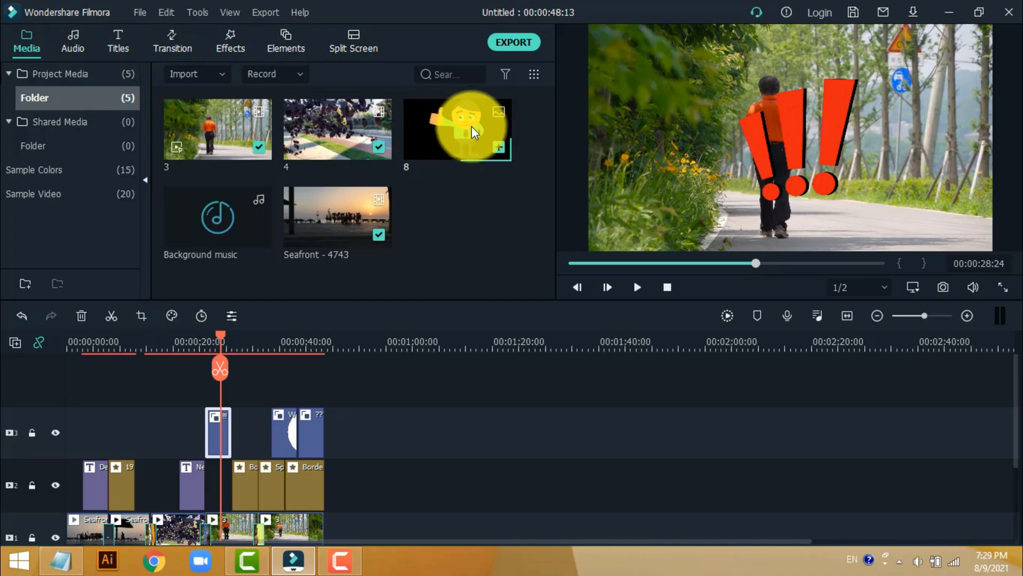
{"action": "left_click_drag", "start_coordinate": [471, 125], "coordinate": [303, 395]}
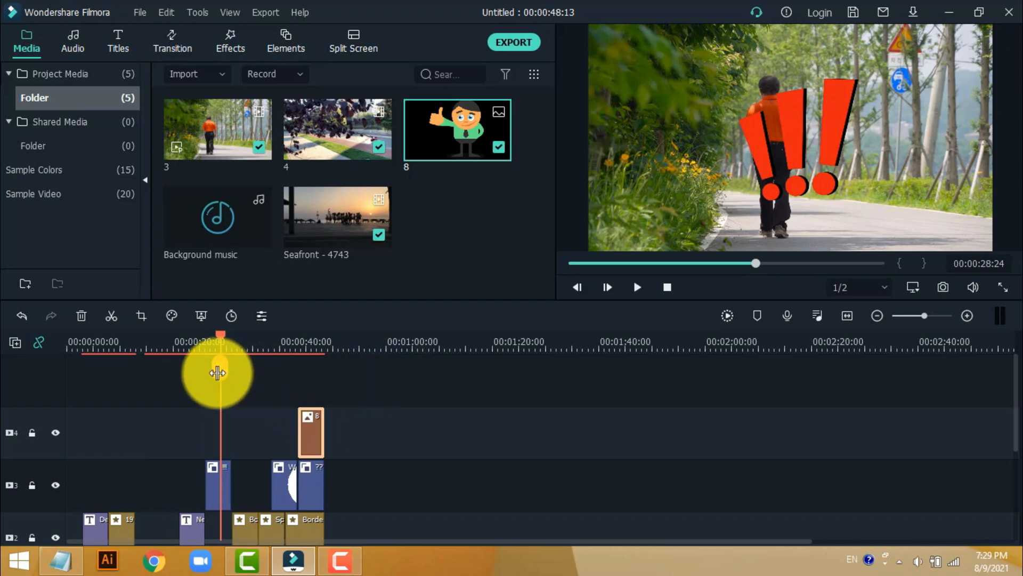
{"action": "left_click_drag", "start_coordinate": [218, 342], "coordinate": [291, 375]}
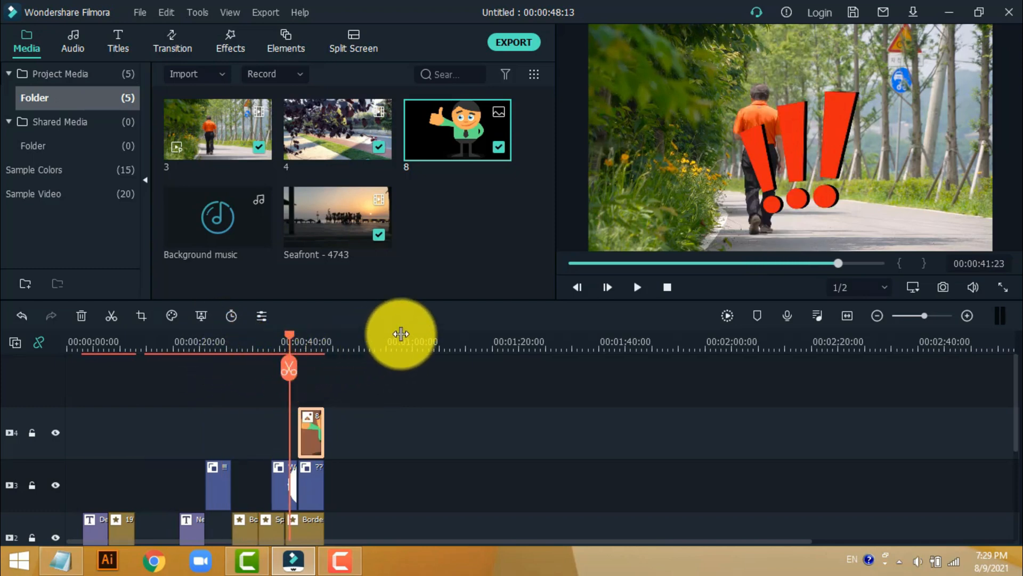
{"action": "key", "text": "space"}
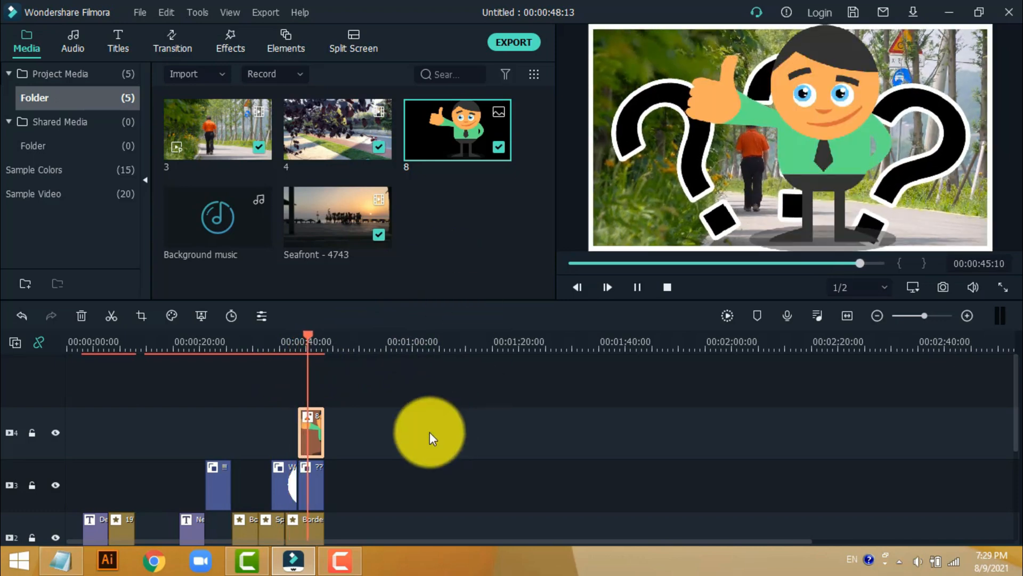
- Delete the ??? element, move image 8 into its place on the third video track, and play that section back
{"action": "left_click", "coordinate": [314, 489]}
{"action": "mouse_move", "coordinate": [315, 489]}
{"action": "left_mouse_down"}
{"action": "mouse_move", "coordinate": [316, 436]}
{"action": "mouse_move", "coordinate": [315, 472]}
{"action": "left_mouse_up"}
{"action": "left_click", "coordinate": [296, 335]}
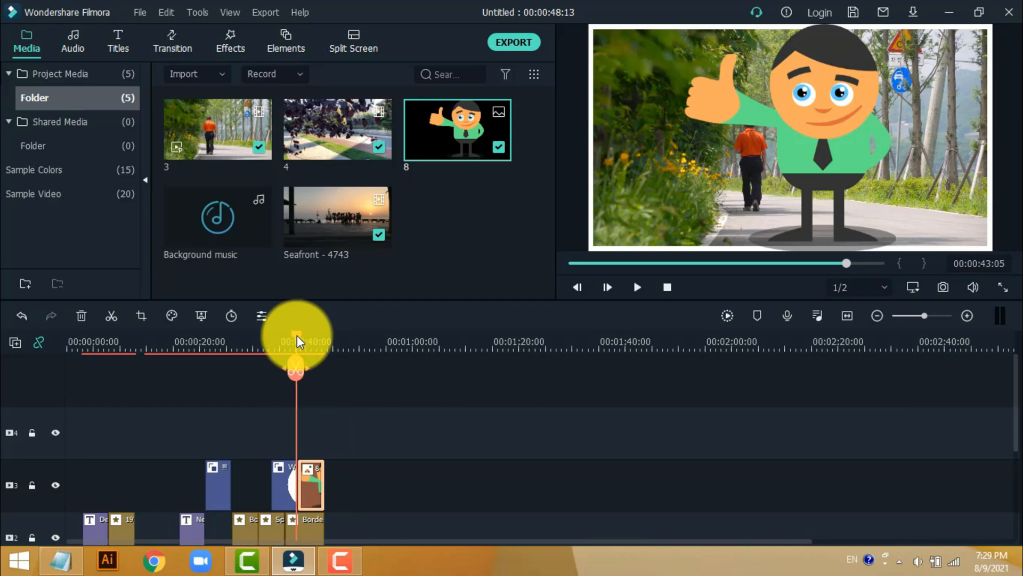
{"action": "key", "text": "space"}
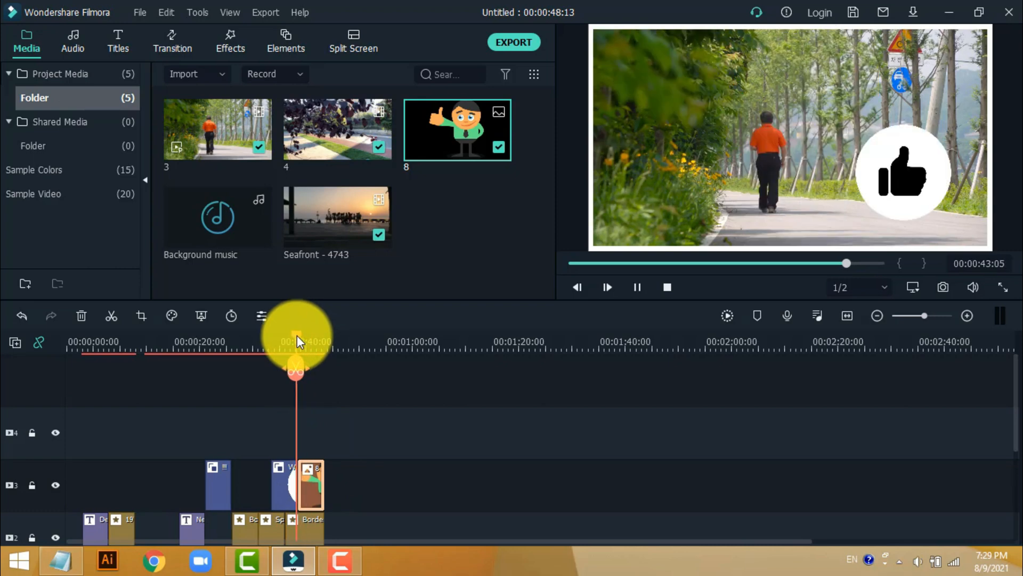
{"action": "key", "text": "space"}
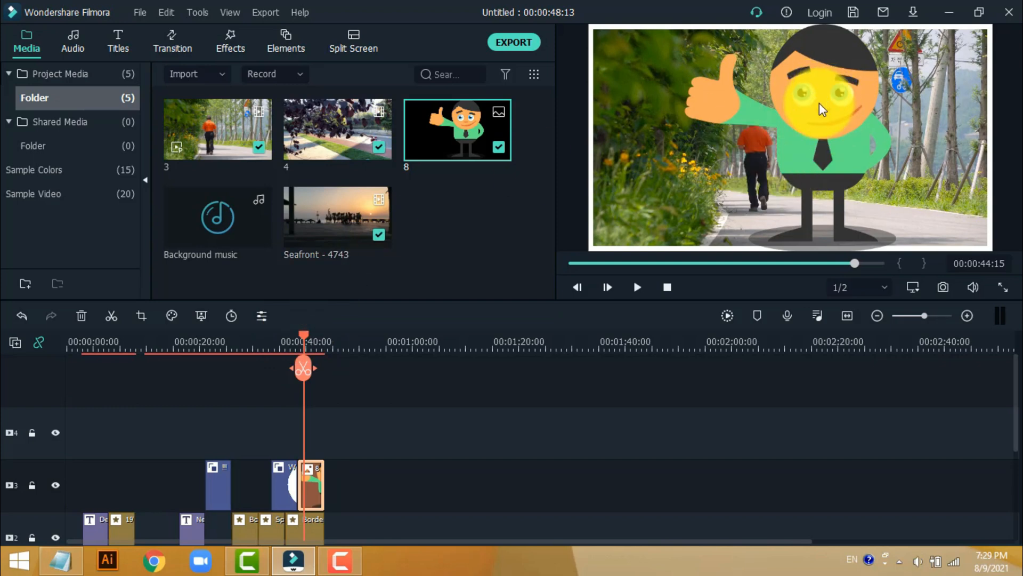
- Shrink image 8 to about half its size in the lower right of the frame and play that section back
{"action": "double_click", "coordinate": [311, 487]}
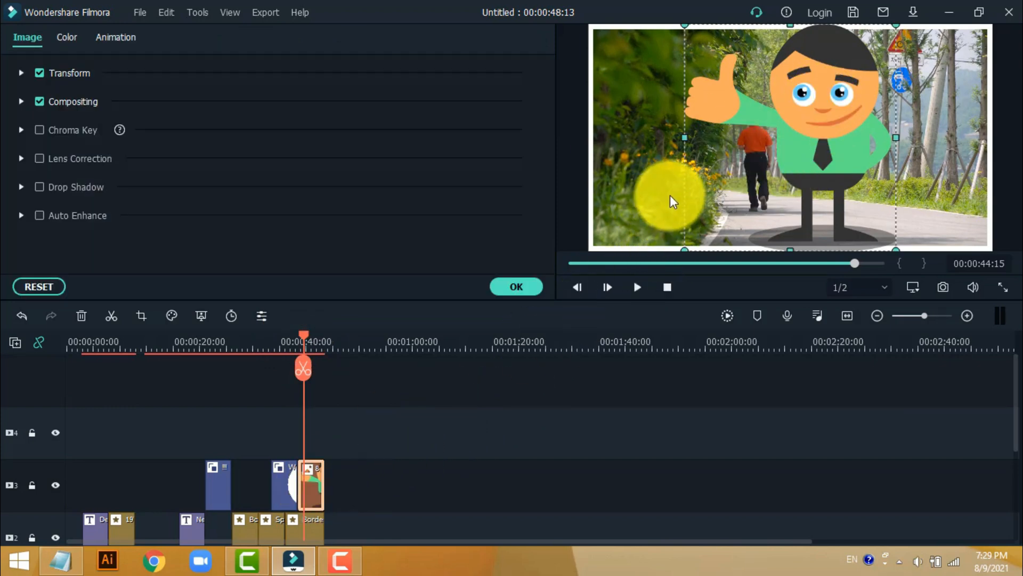
{"action": "left_click_drag", "start_coordinate": [686, 246], "coordinate": [866, 172]}
{"action": "left_click", "coordinate": [517, 286]}
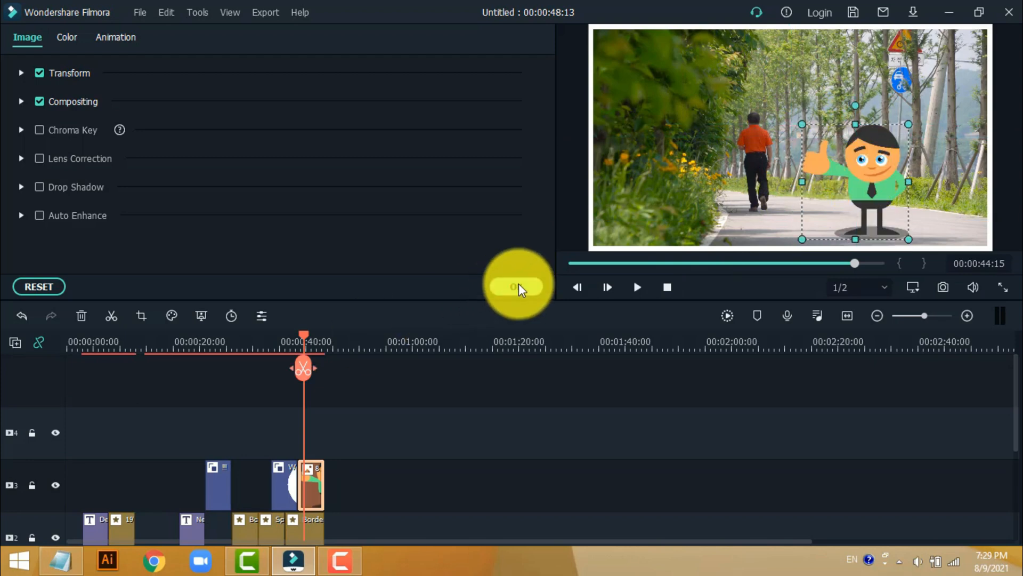
{"action": "left_click_drag", "start_coordinate": [308, 338], "coordinate": [288, 337]}
{"action": "key", "text": "space"}
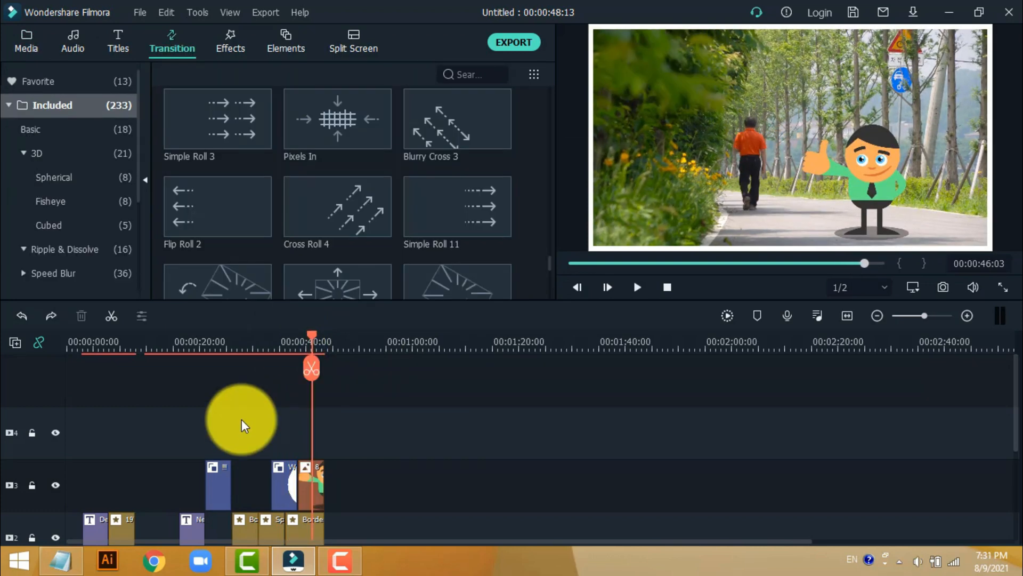
- Add Background music at the start of the first audio track and trim its end to match the end of the video
{"action": "scroll", "coordinate": [267, 477], "scroll_direction": "down", "scroll_amount": 2}
{"action": "scroll", "coordinate": [263, 473], "scroll_direction": "down", "scroll_amount": 1}
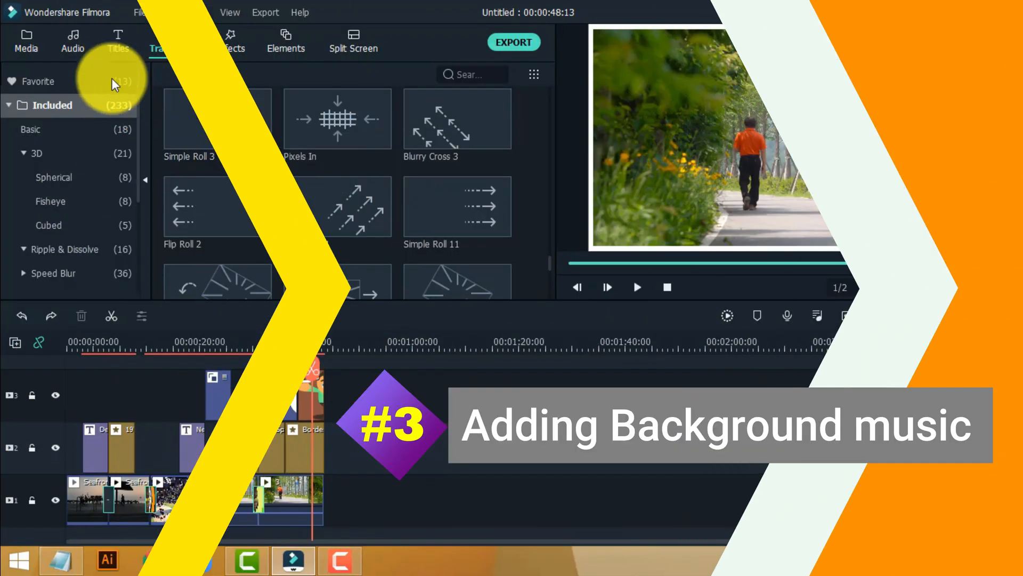
{"action": "left_click", "coordinate": [17, 39]}
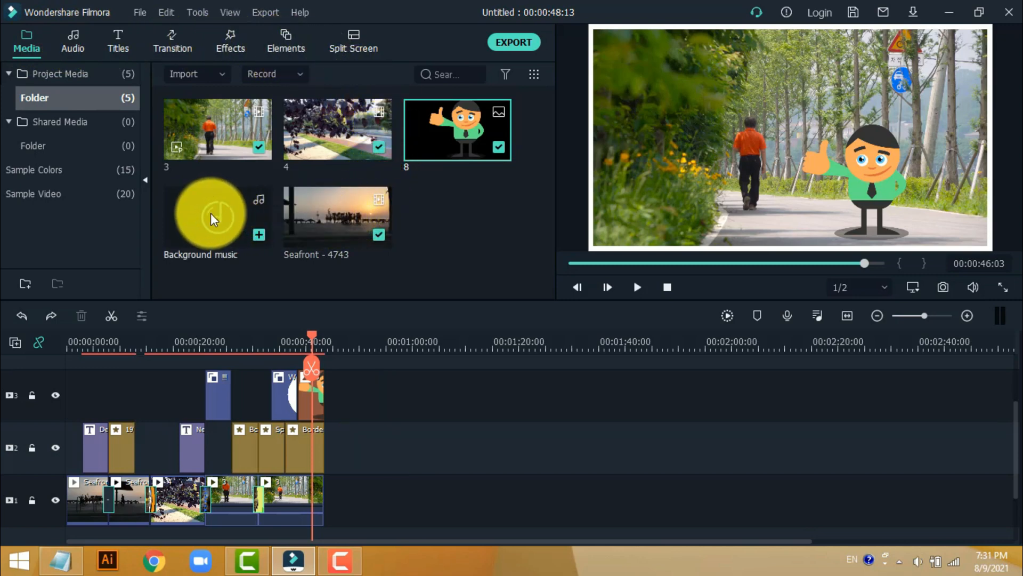
{"action": "left_click_drag", "start_coordinate": [210, 213], "coordinate": [65, 470]}
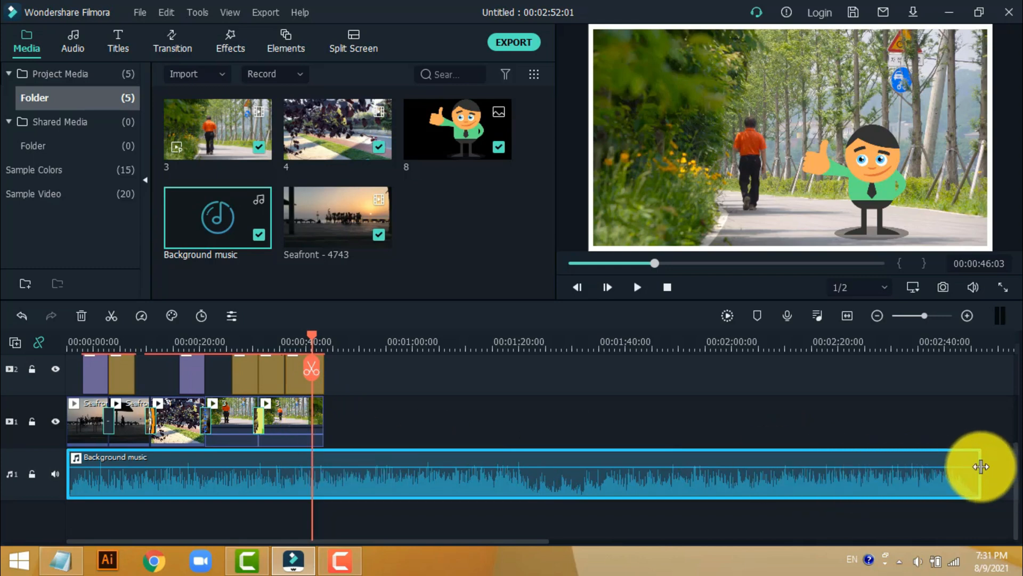
{"action": "left_click_drag", "start_coordinate": [982, 466], "coordinate": [326, 478]}
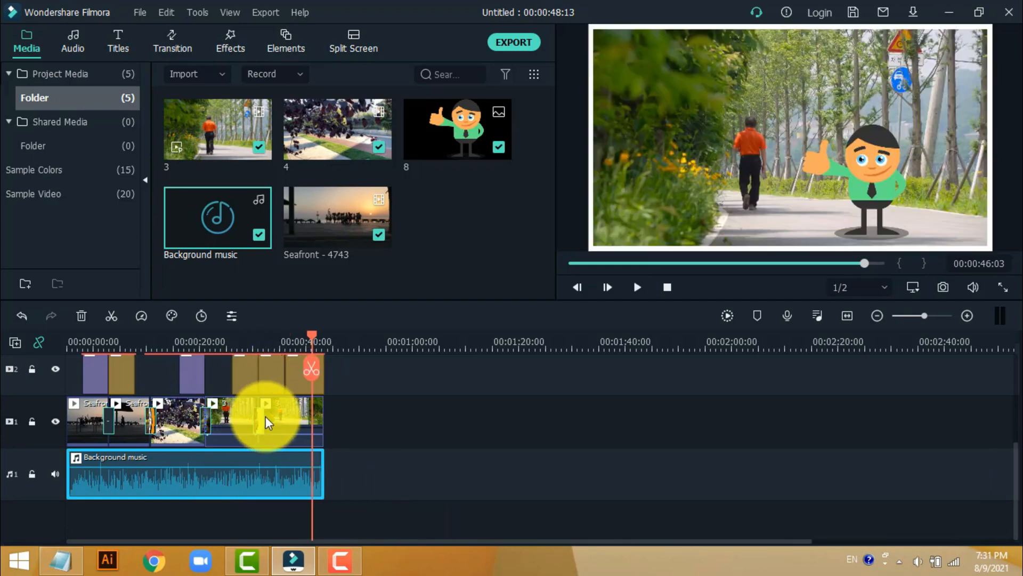
- Play the whole project back from the beginning to check the edit with its music
{"action": "left_click_drag", "start_coordinate": [320, 335], "coordinate": [46, 364]}
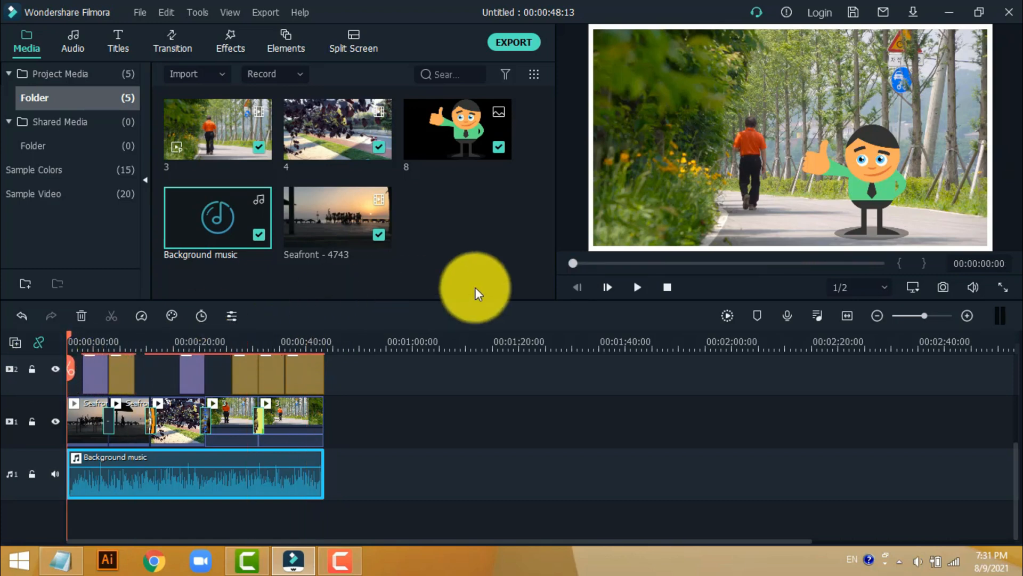
{"action": "left_click", "coordinate": [641, 286]}
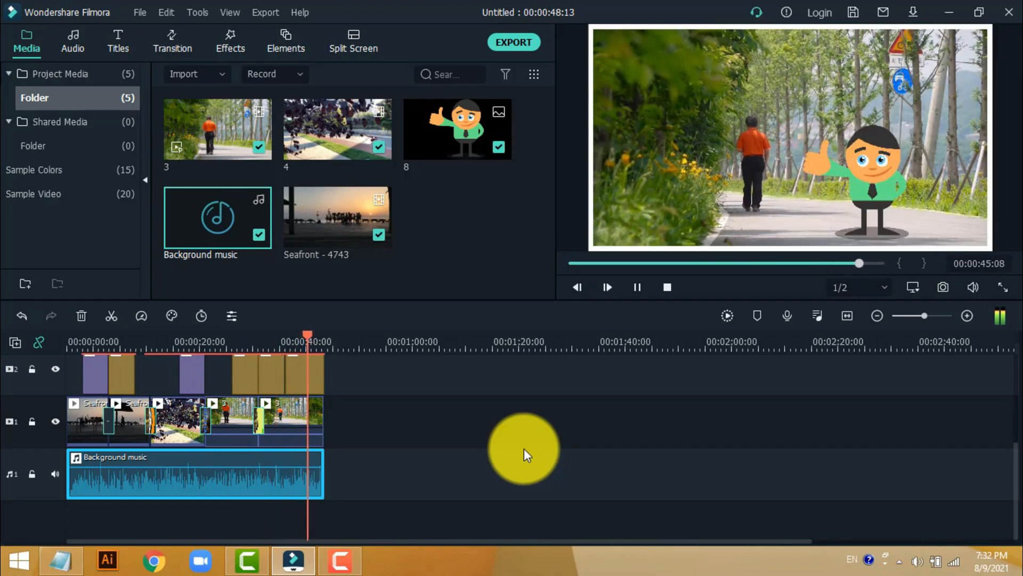
- Stop playback and give the Background music clip a 6.5-second fade in and a 6.5-second fade out
{"action": "key", "text": "space"}
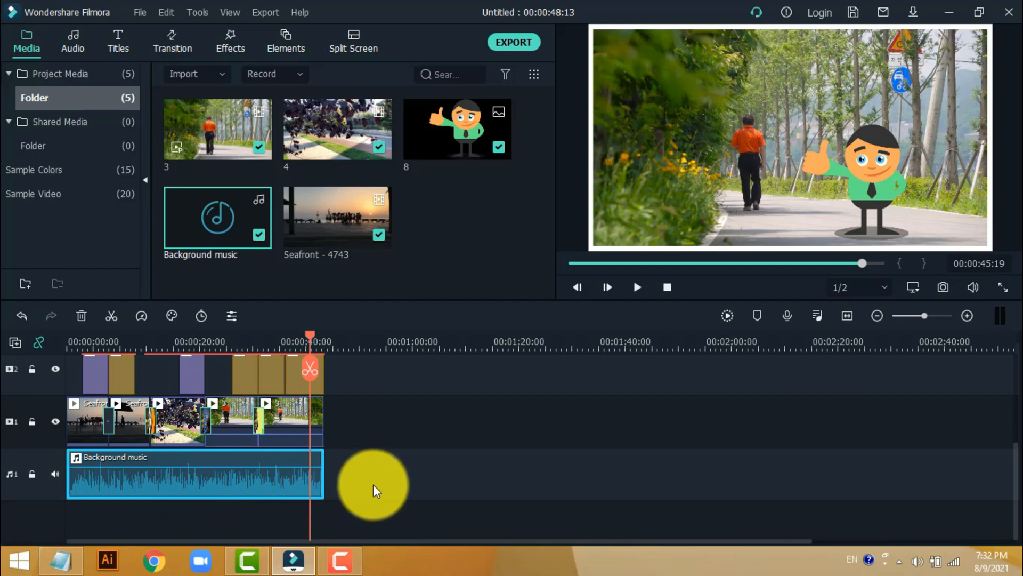
{"action": "right_click", "coordinate": [255, 474]}
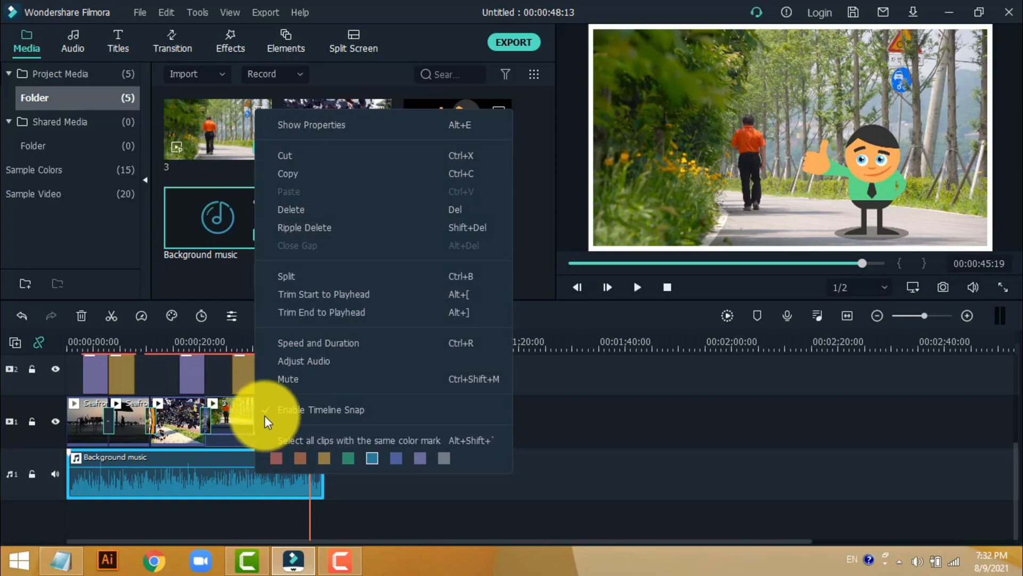
{"action": "left_click", "coordinate": [324, 361]}
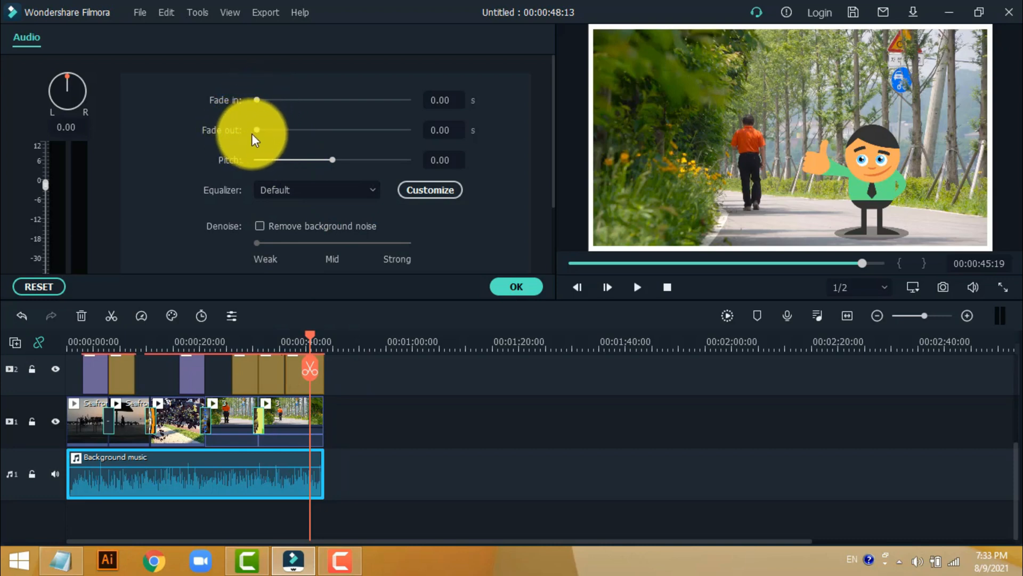
{"action": "left_click", "coordinate": [444, 102]}
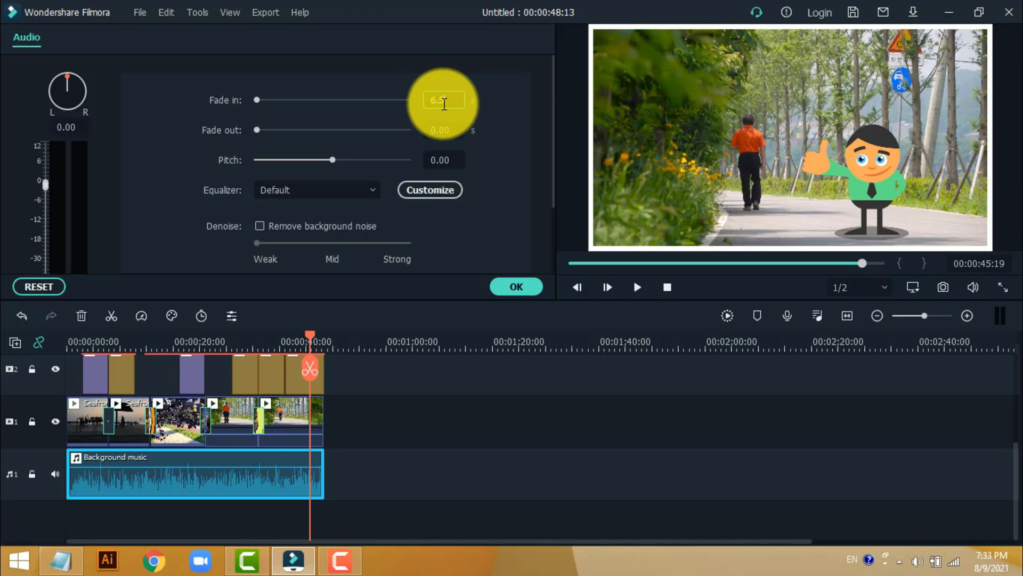
{"action": "type", "text": "6.5"}
{"action": "left_click", "coordinate": [446, 128]}
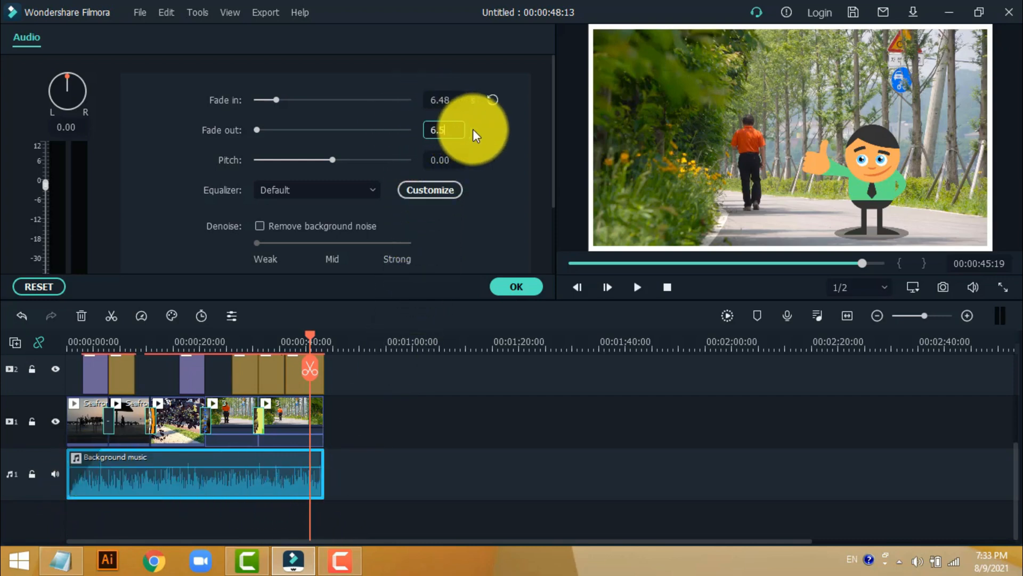
{"action": "key", "text": "Return"}
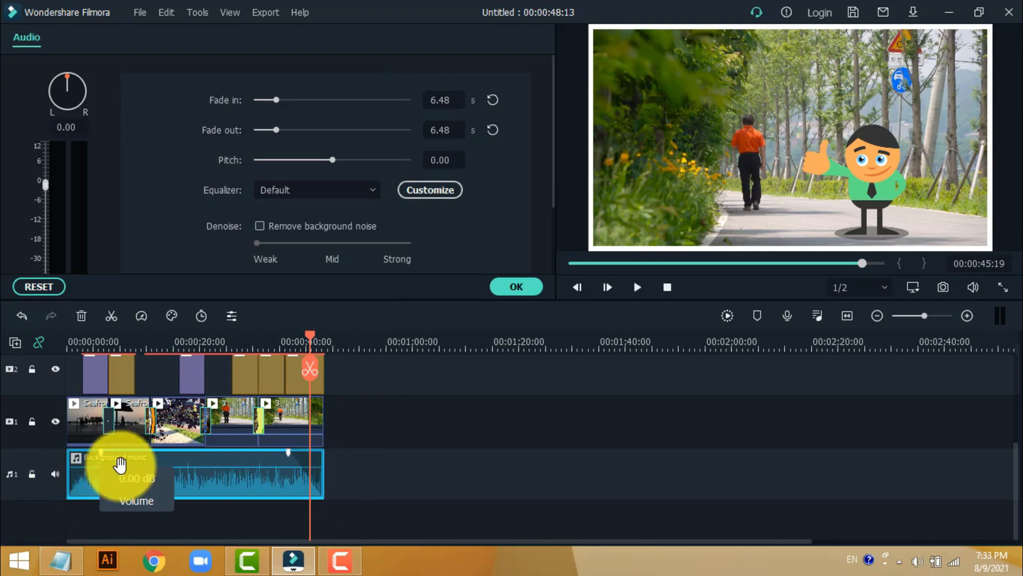
{"action": "left_click", "coordinate": [524, 291]}
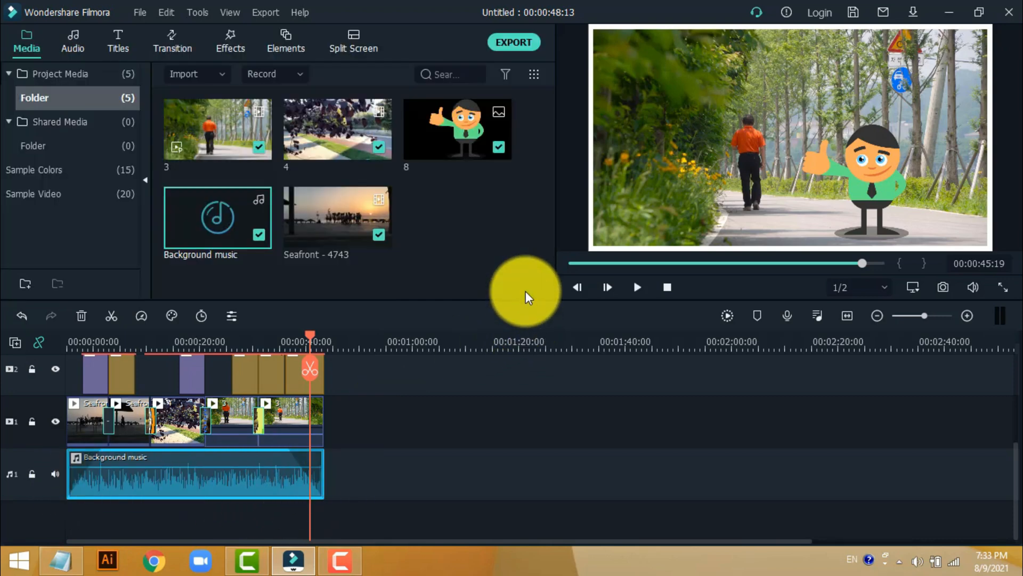
- Play back the start and the final section of the project to check the music's fade in and fade out
{"action": "left_click_drag", "start_coordinate": [308, 336], "coordinate": [55, 369]}
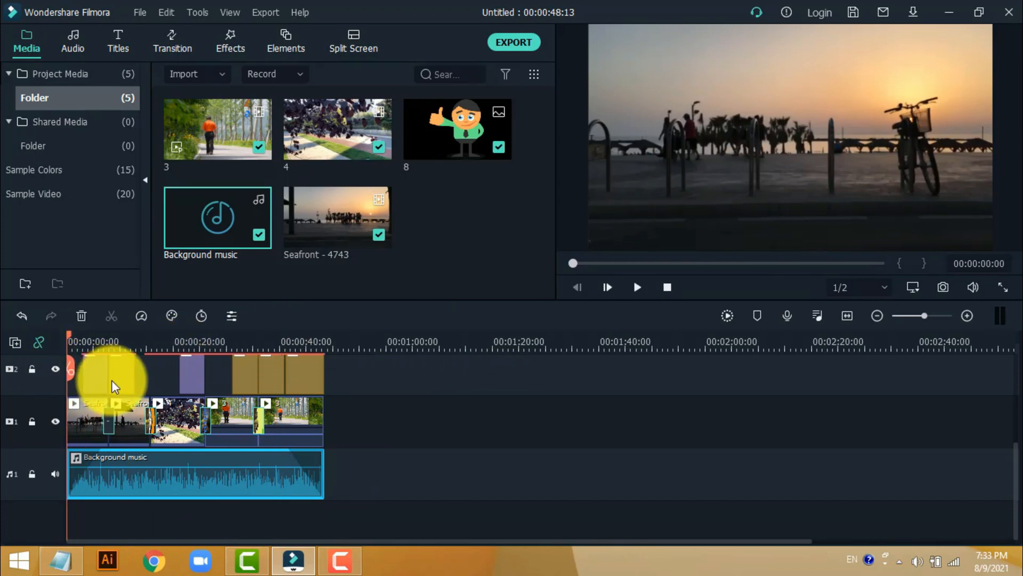
{"action": "key", "text": "space"}
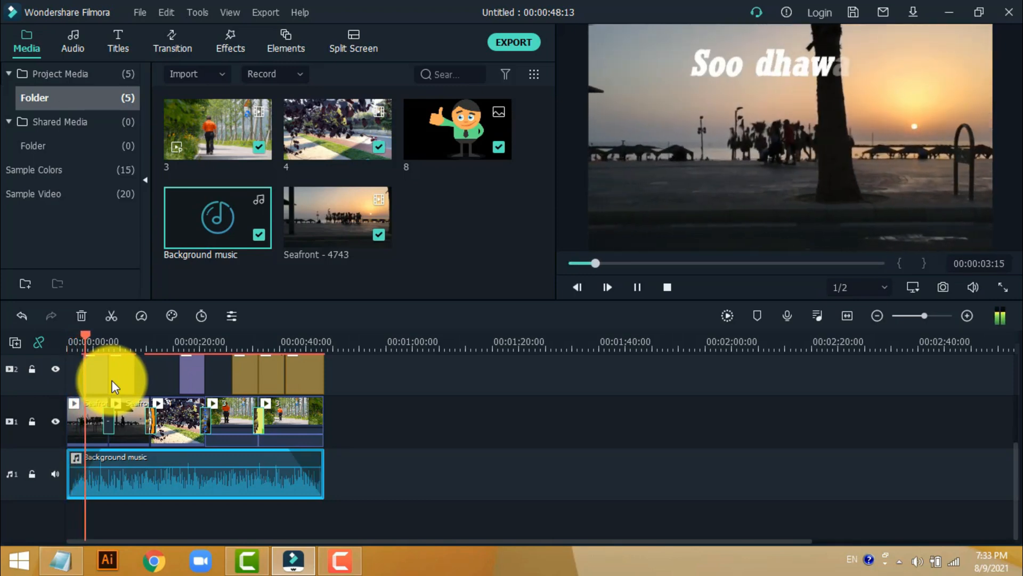
{"action": "key", "text": "space"}
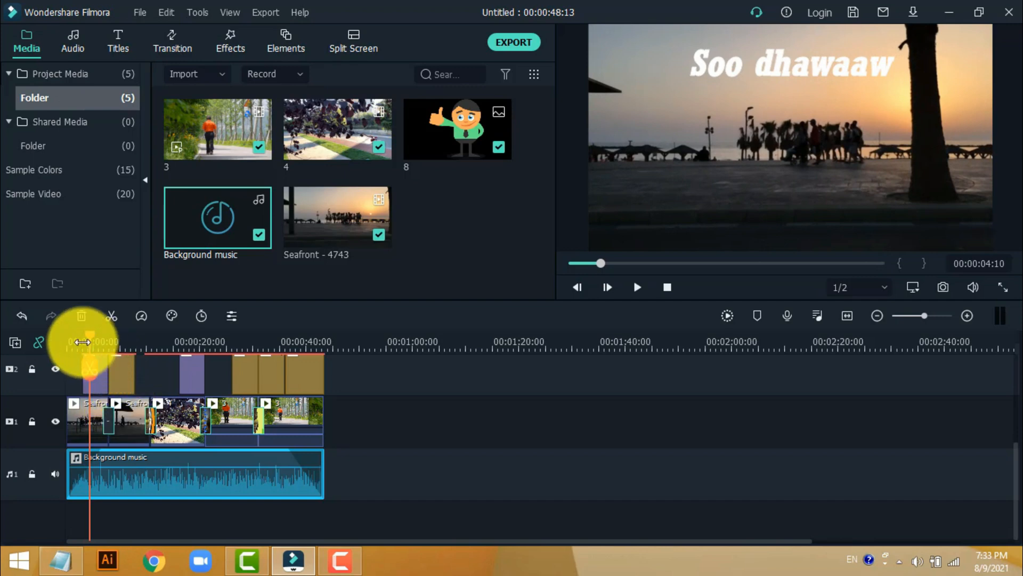
{"action": "left_click_drag", "start_coordinate": [88, 335], "coordinate": [280, 417]}
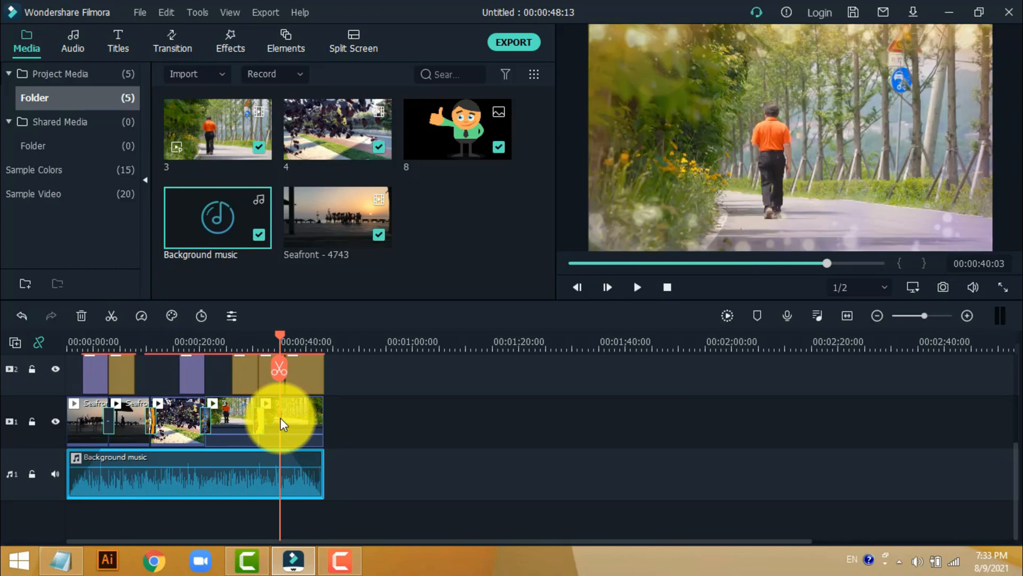
{"action": "key", "text": "space"}
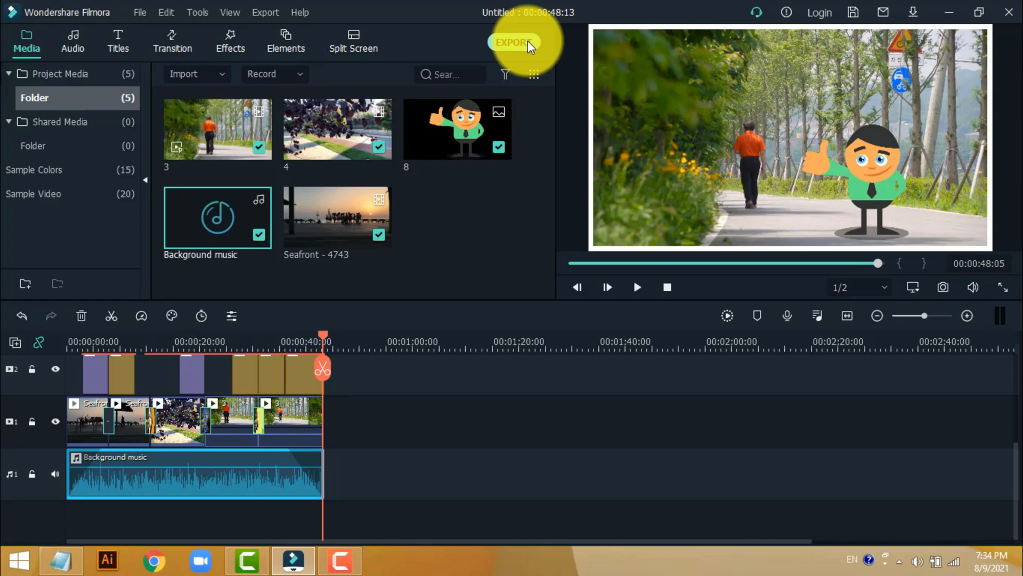
- Export the project to the computer as an MP4 named Casharkii 3aad, keeping the default output folder
{"action": "left_click", "coordinate": [514, 42]}
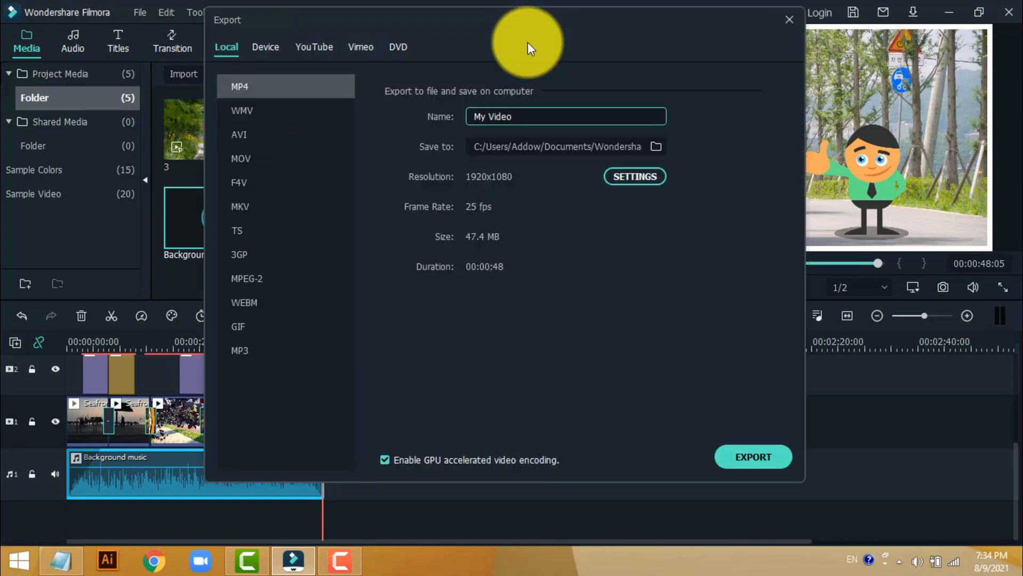
{"action": "left_click_drag", "start_coordinate": [567, 116], "coordinate": [457, 117]}
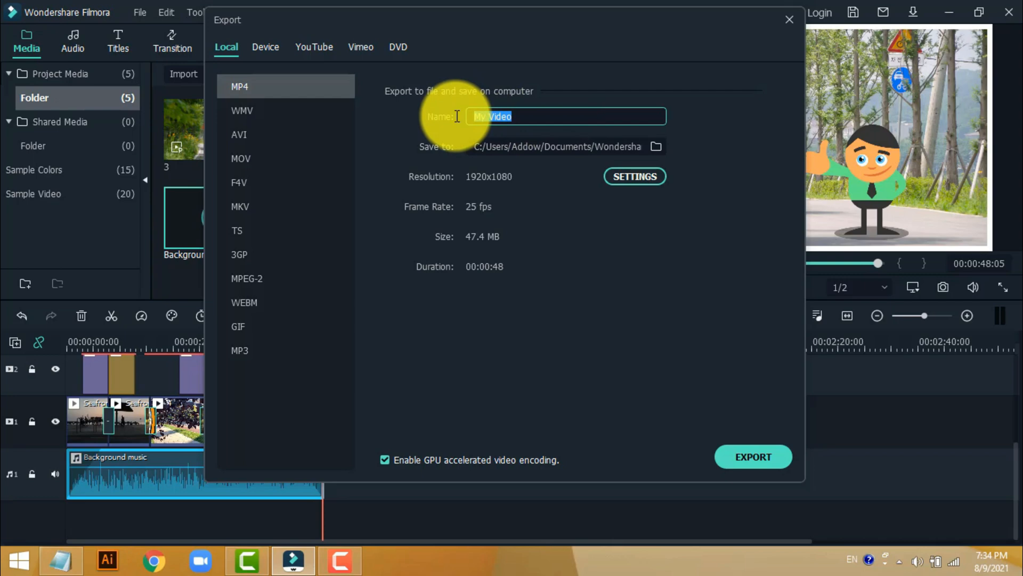
{"action": "type", "text": "Casharkii 3aad"}
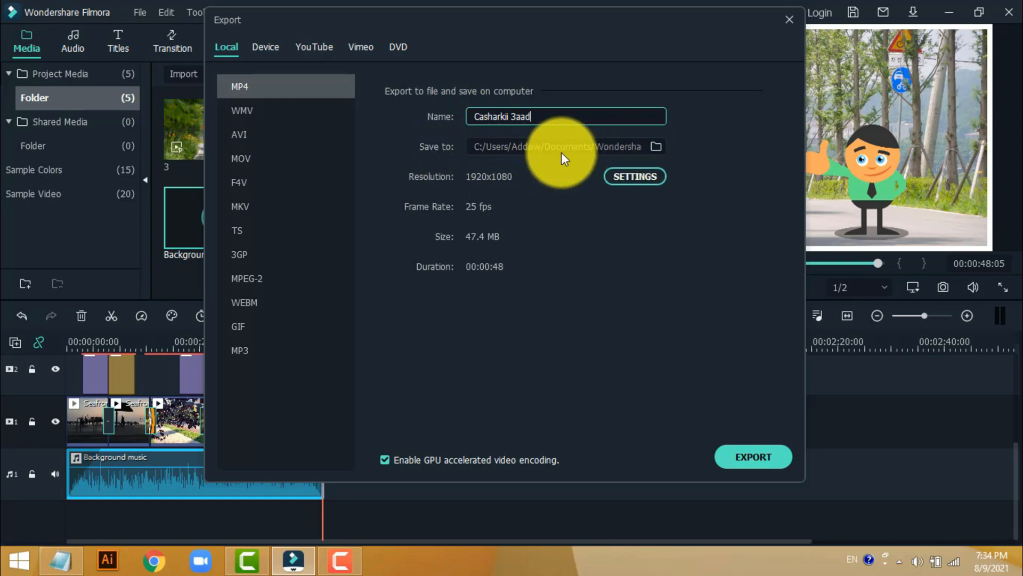
{"action": "left_click", "coordinate": [656, 147]}
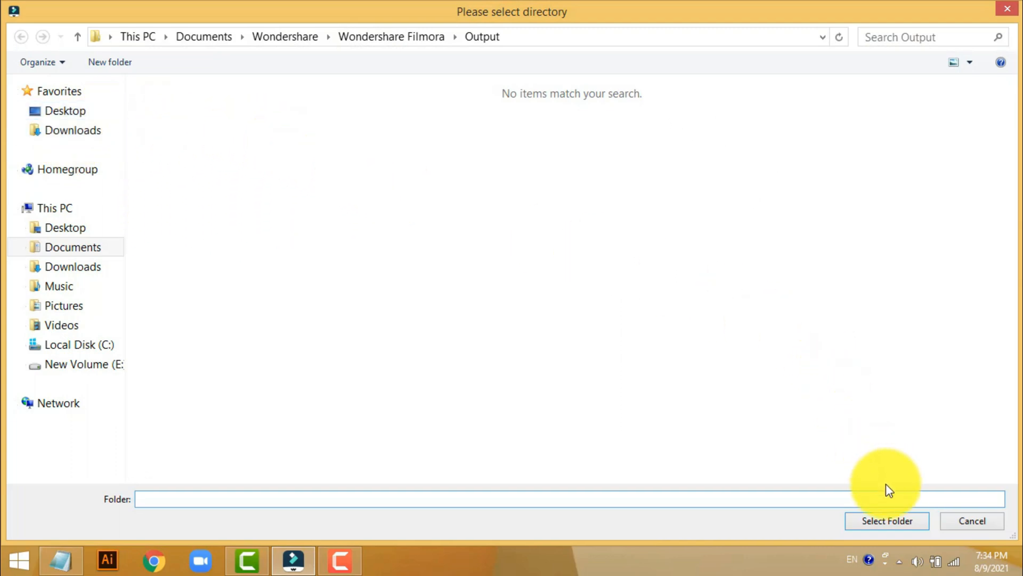
{"action": "left_click", "coordinate": [1001, 12]}
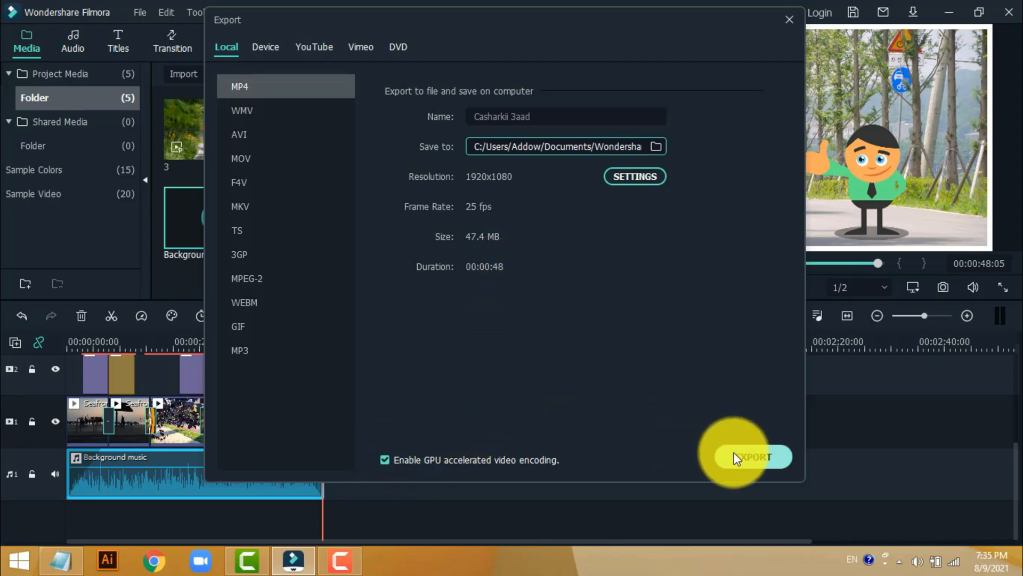
{"action": "left_click", "coordinate": [753, 458]}
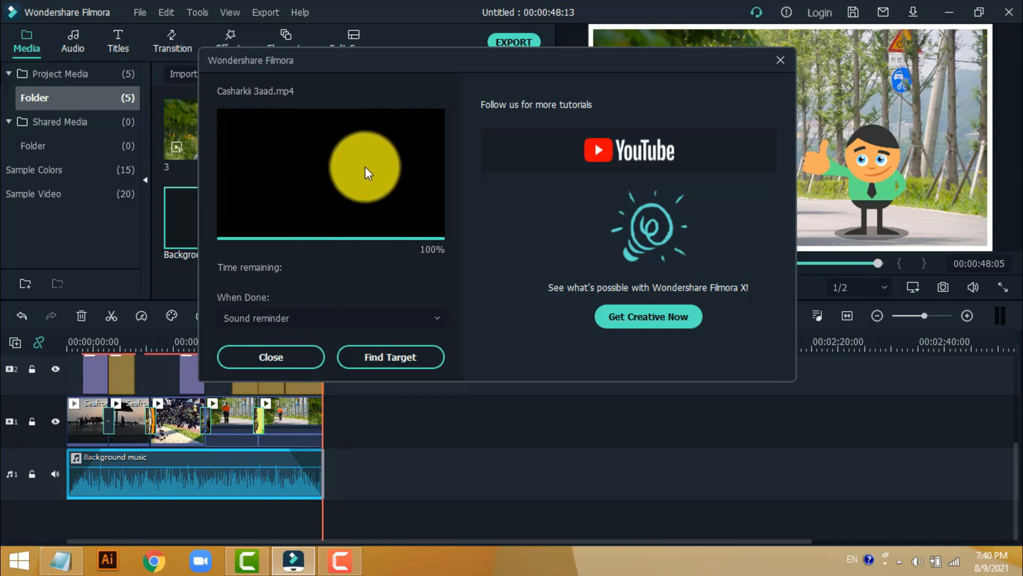
- Show the exported file in its output folder and play Casharkii 3aad in the media player
{"action": "left_click", "coordinate": [411, 358]}
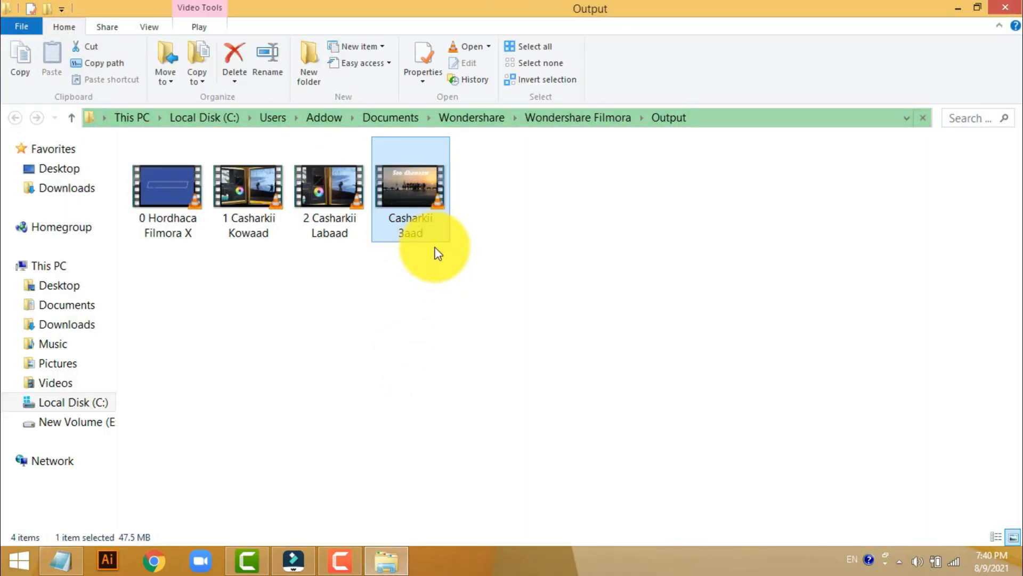
{"action": "double_click", "coordinate": [424, 215]}
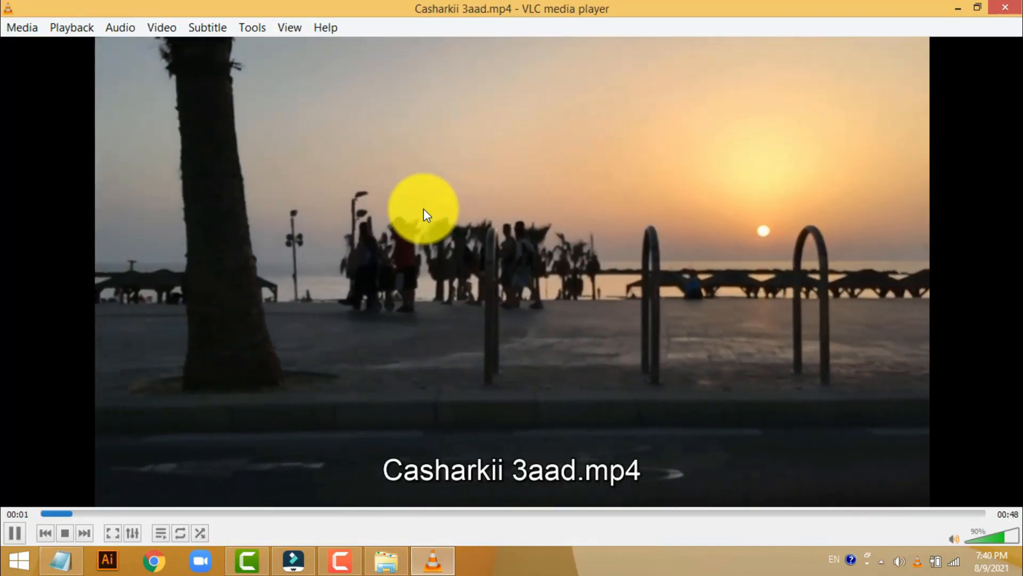